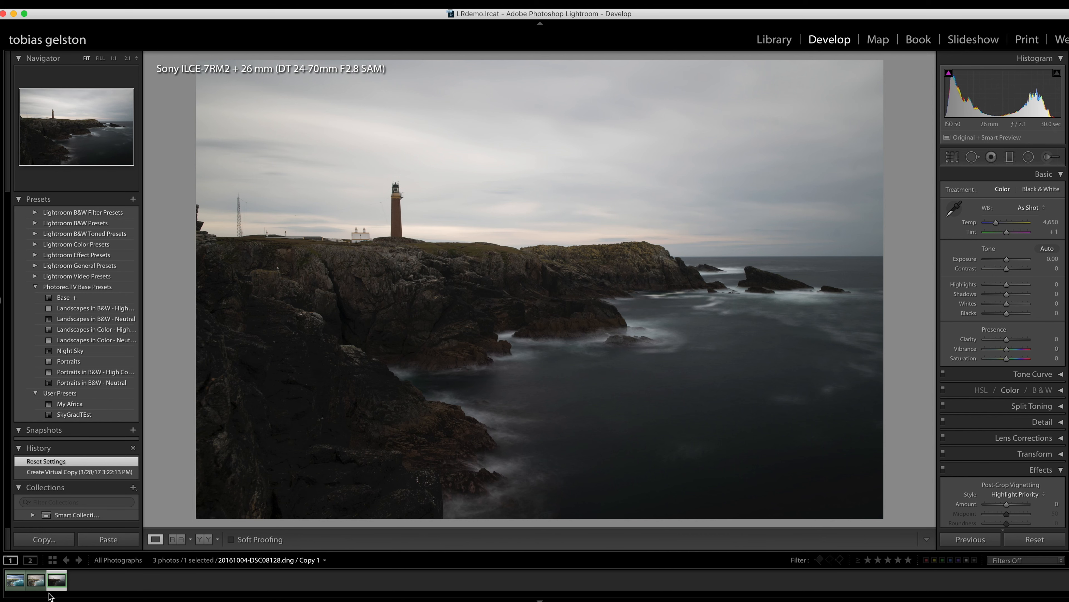
- Compare the edited versions of the lighthouse photo with the unedited virtual copy, finishing on Copy 1
left_click(37, 582)
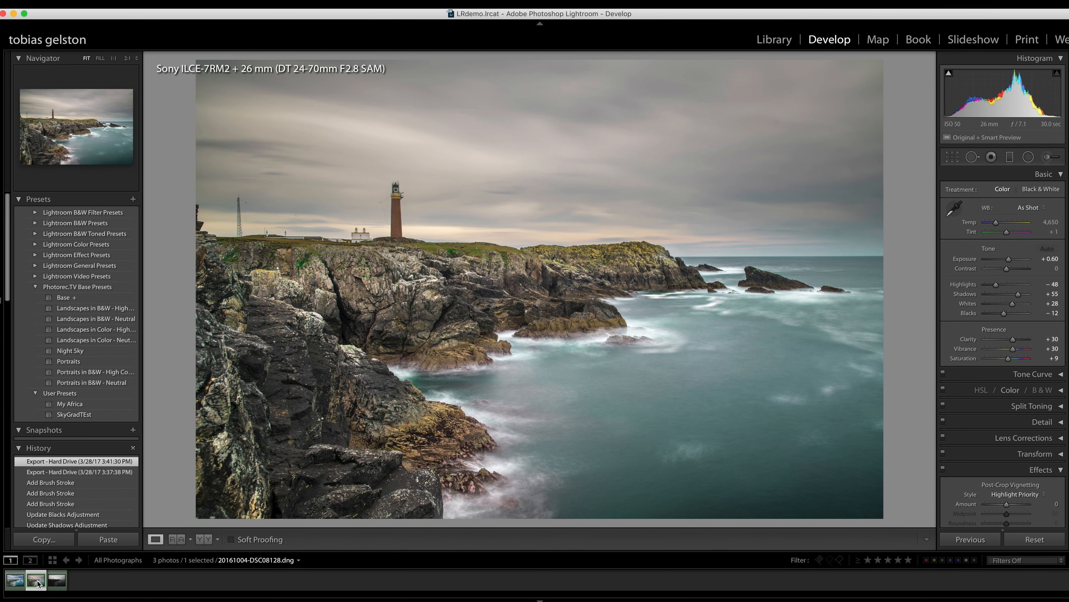
key("Left")
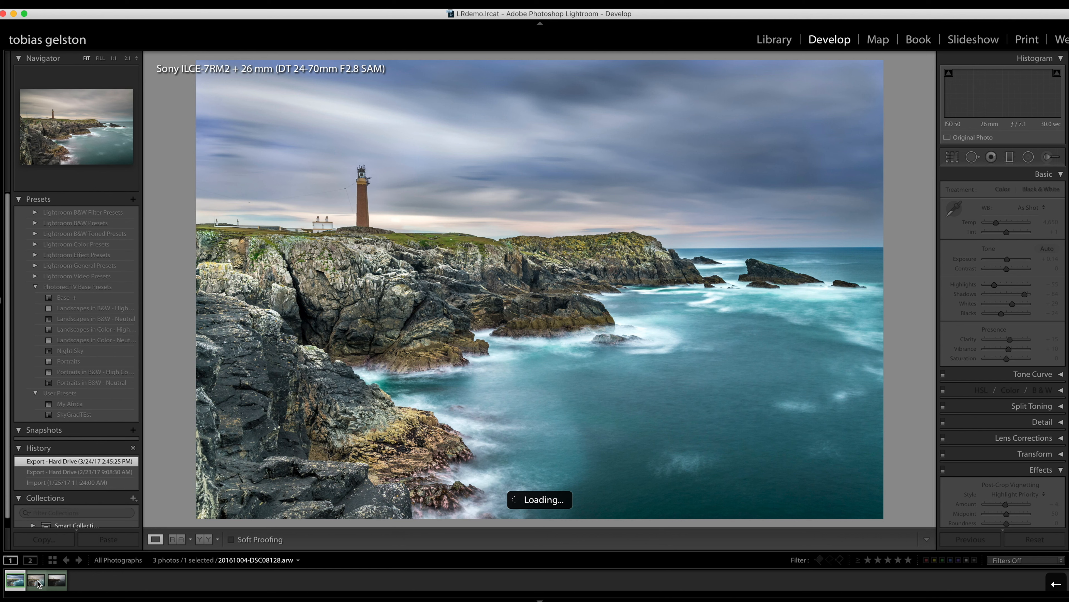
key("Right")
key("Right")
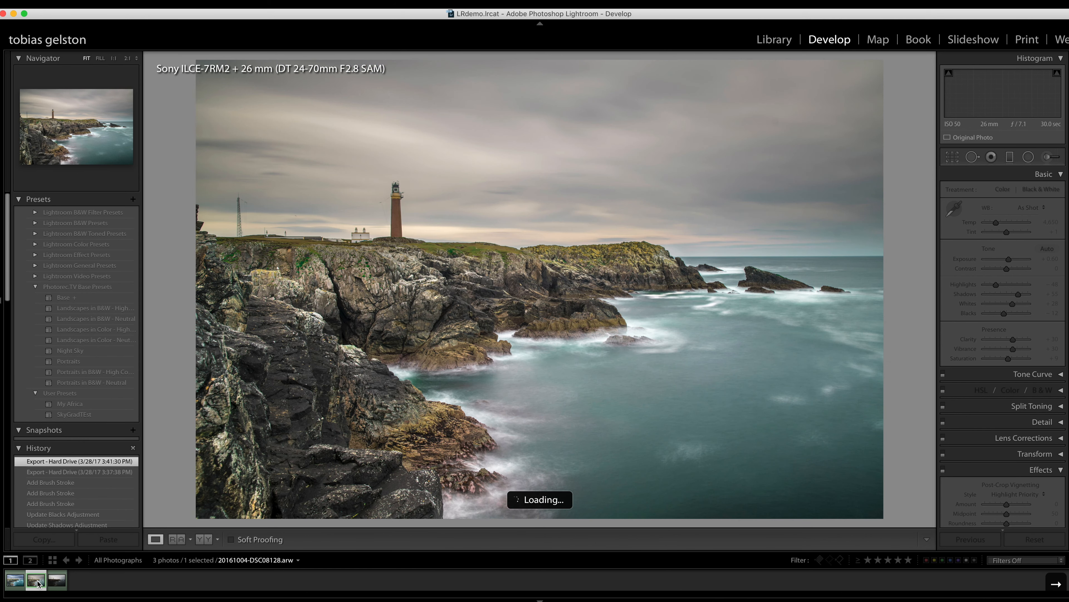
key("Left")
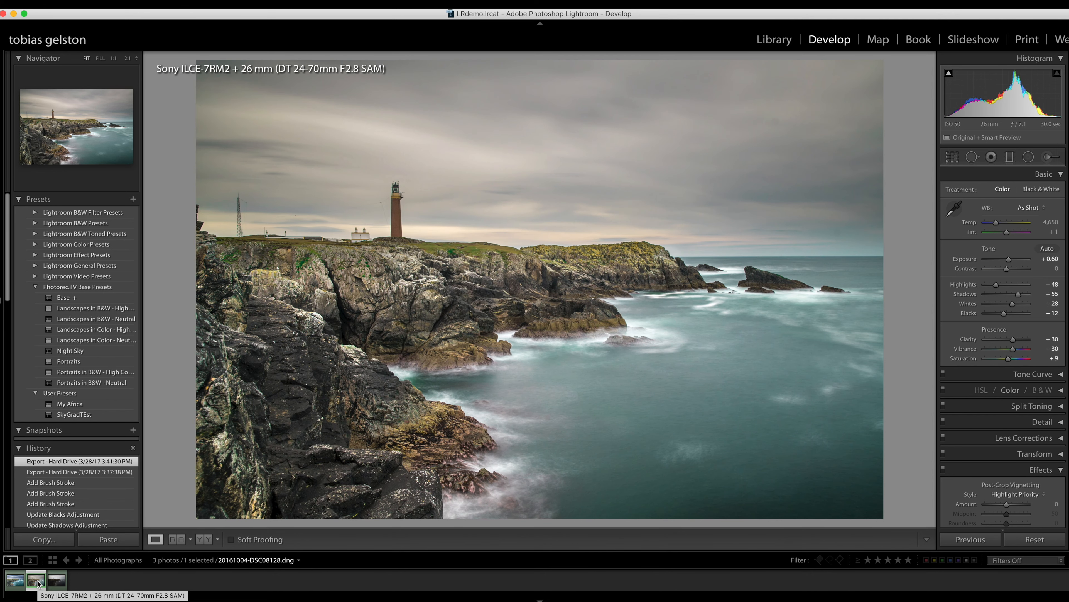
key("Right")
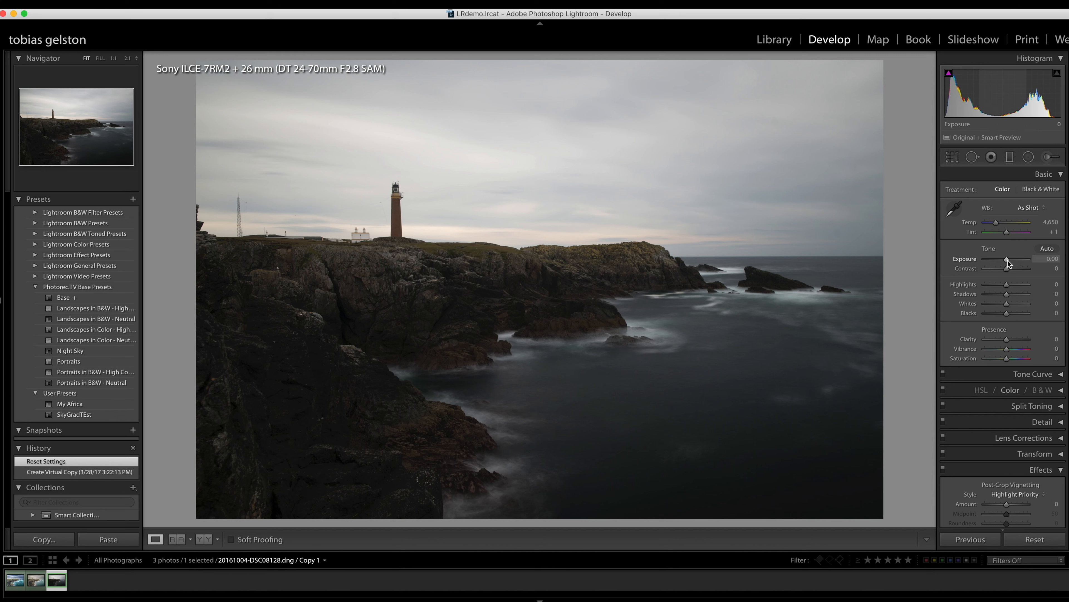
- Set the photo's overall Exposure to +0.70 and Contrast to +10
key("Up")
key("Up")
key("Up")
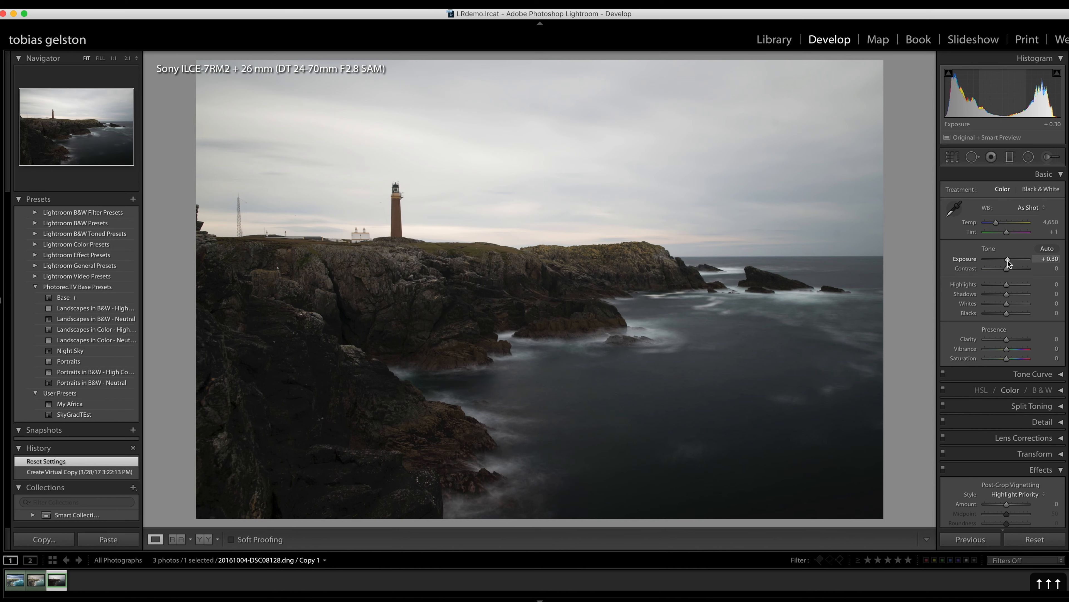
key("Up")
key("Up")
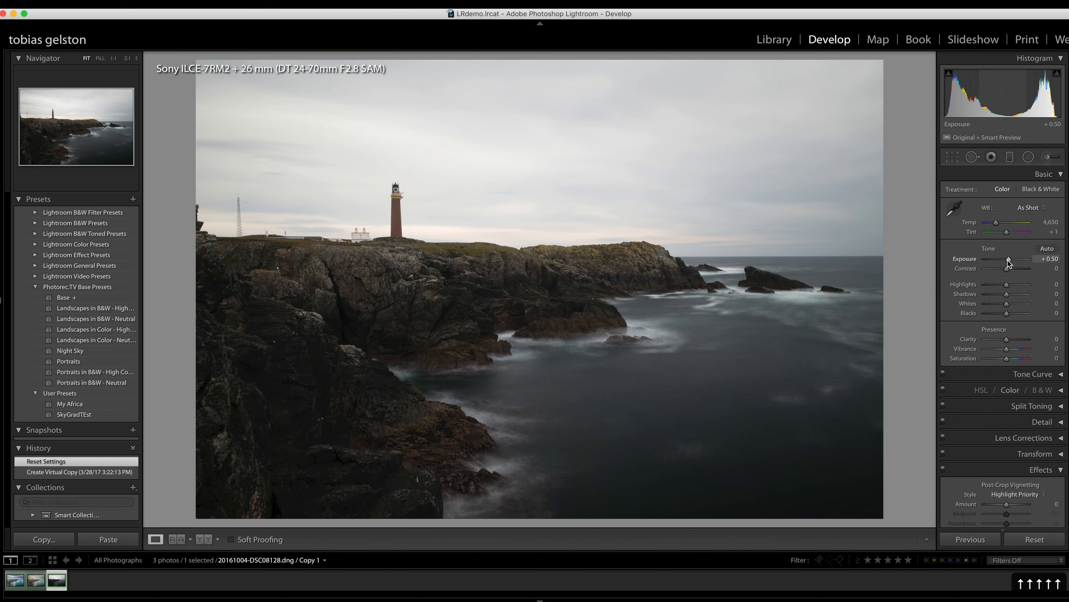
key("Up")
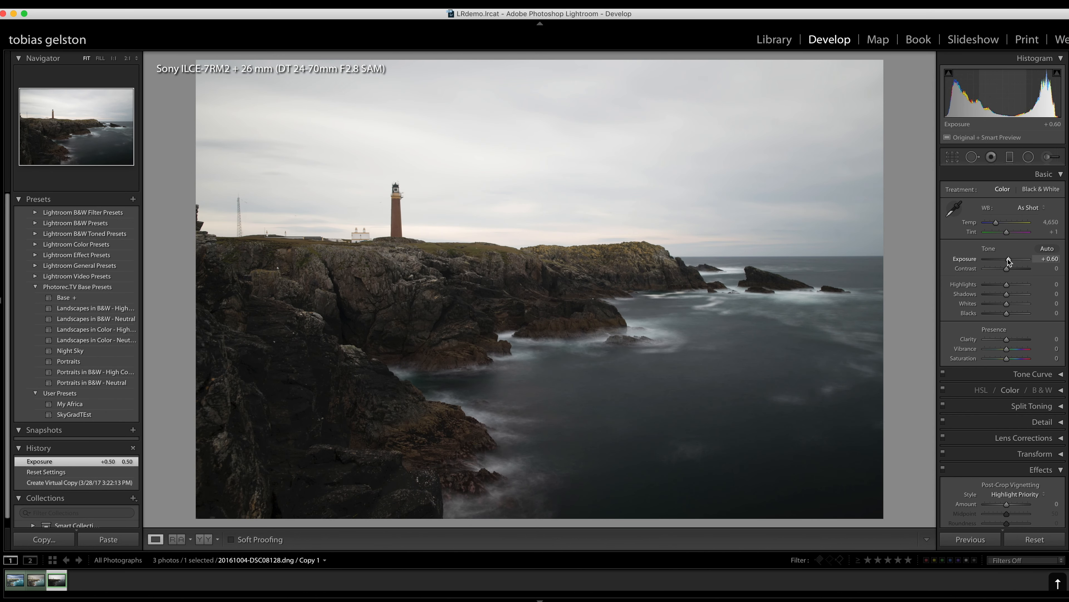
key("Up")
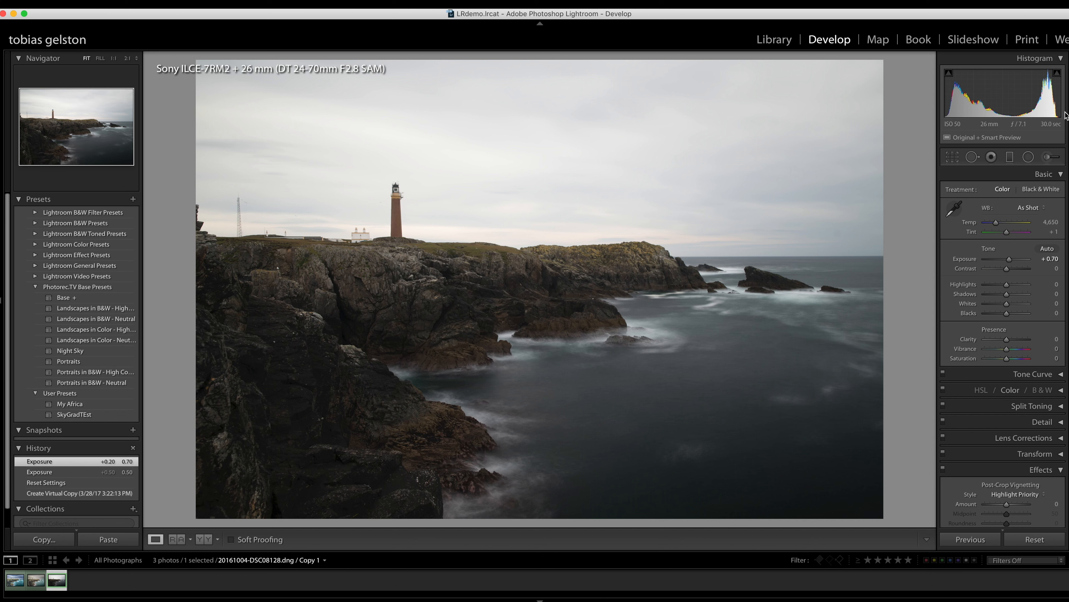
key("Up")
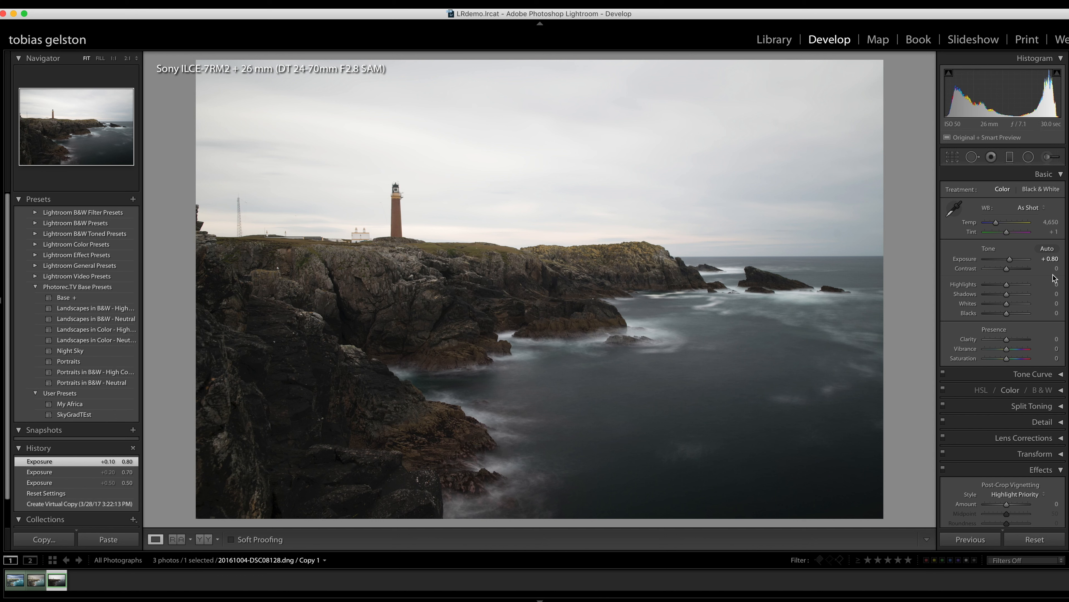
key("Up")
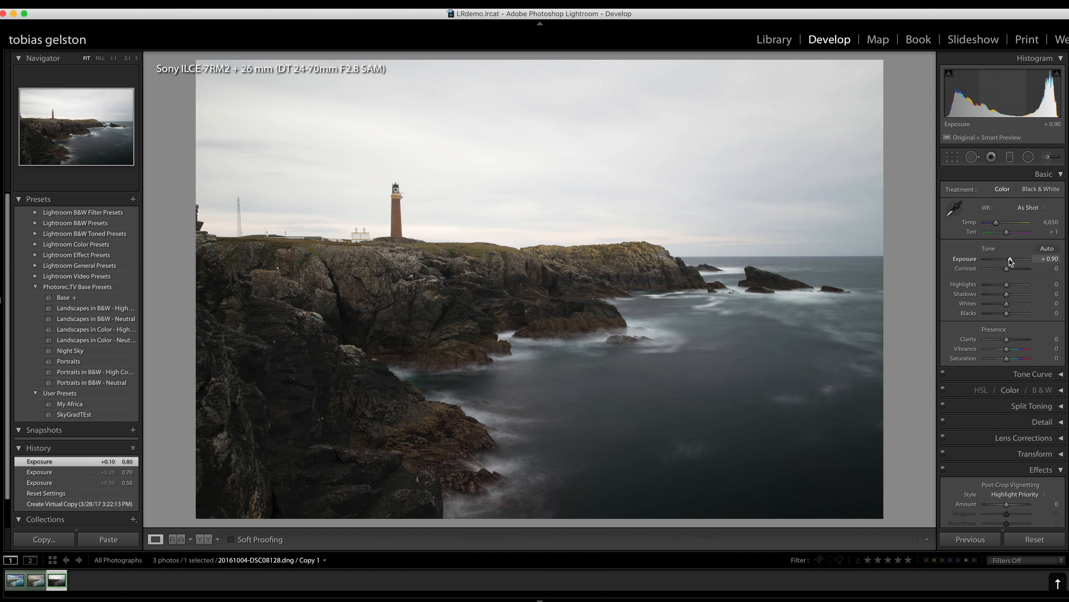
key("Down")
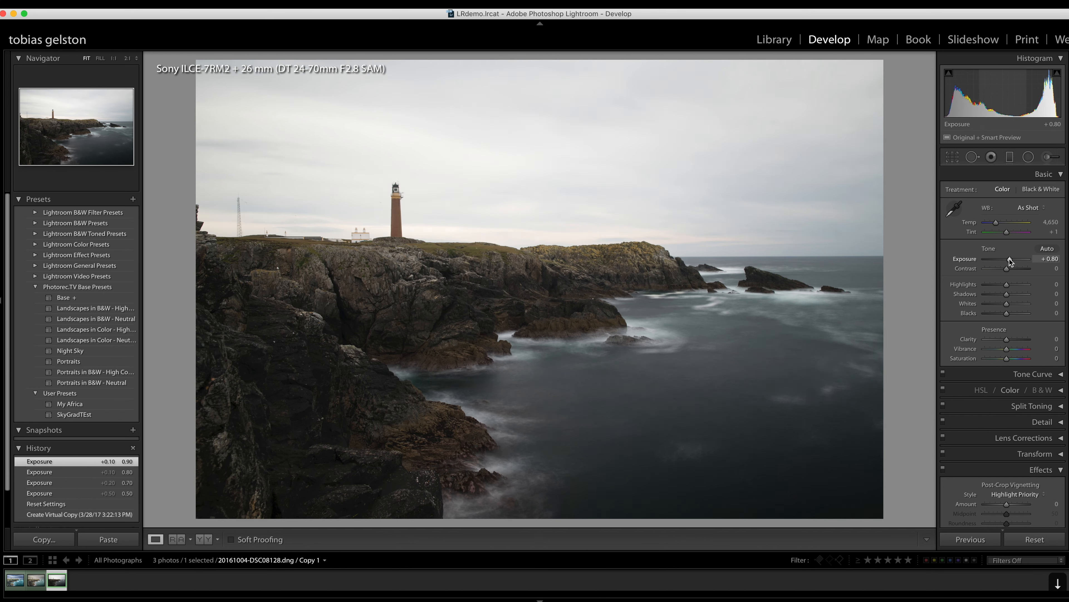
key("Down")
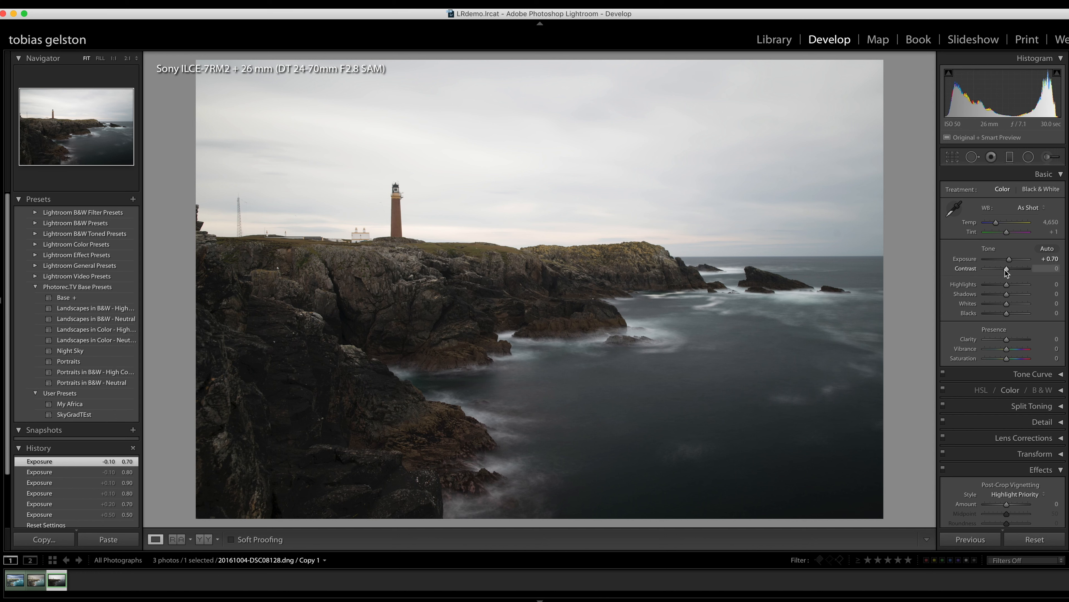
key("Up")
key("Up")
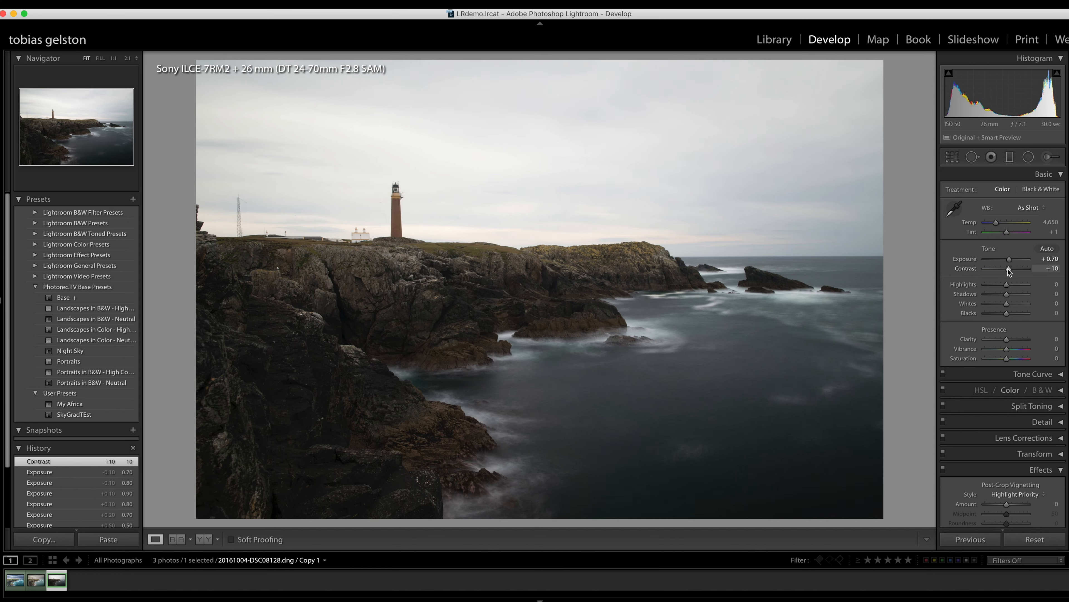
- Lower the photo's Highlights to −54 and raise its Shadows to +49
left_click_drag(1007, 287, 975, 286)
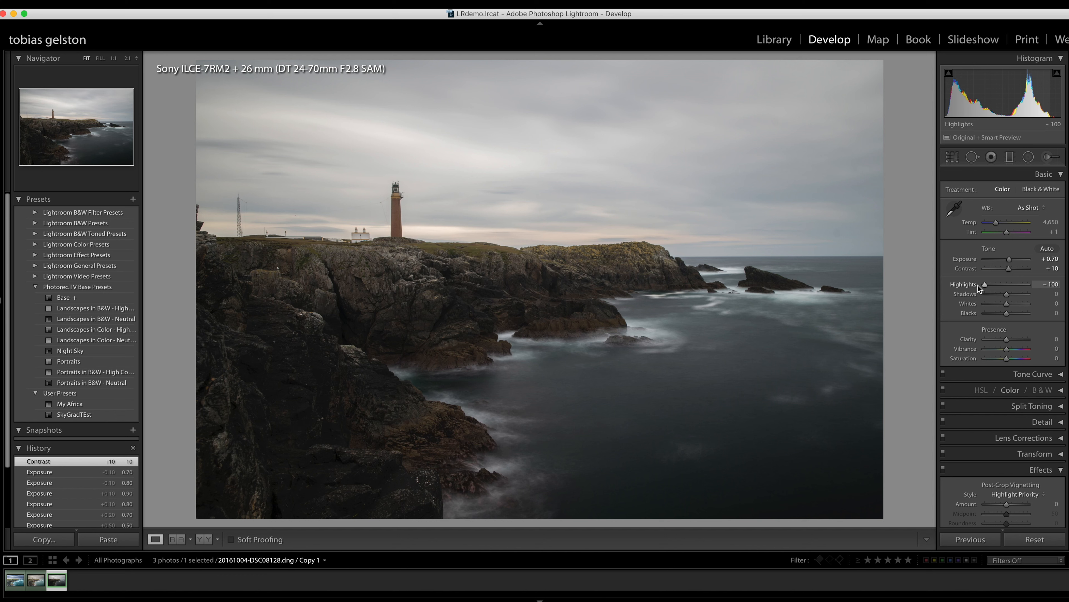
mouse_move(985, 285)
left_mouse_down()
mouse_move(996, 285)
mouse_move(941, 286)
mouse_move(1020, 287)
mouse_move(972, 286)
mouse_move(983, 290)
left_mouse_up()
left_click_drag(976, 291, 994, 287)
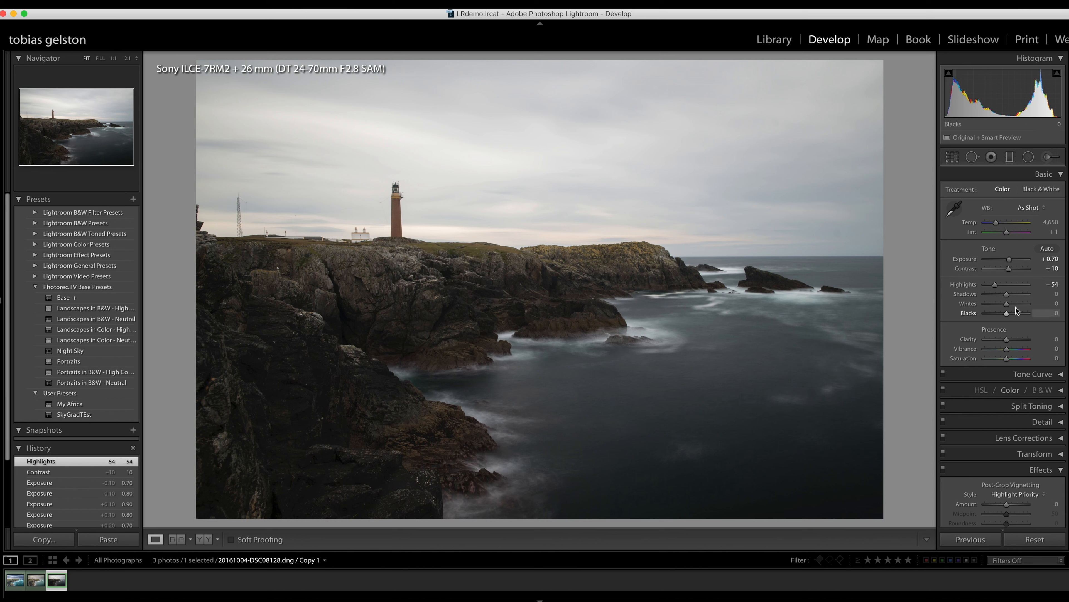
left_click_drag(1009, 294, 1022, 294)
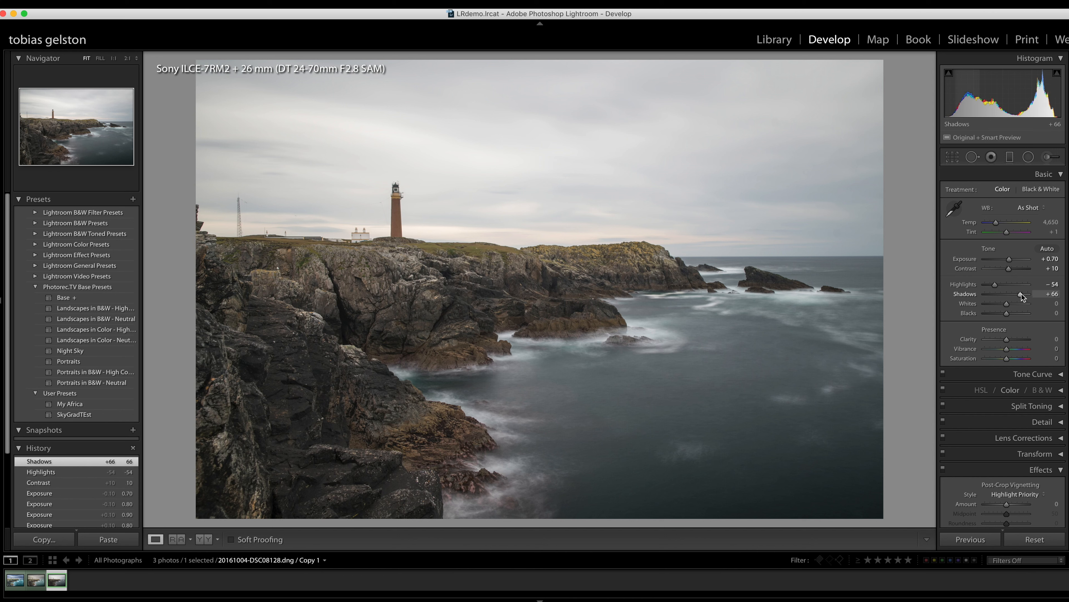
left_click_drag(1022, 294, 1018, 294)
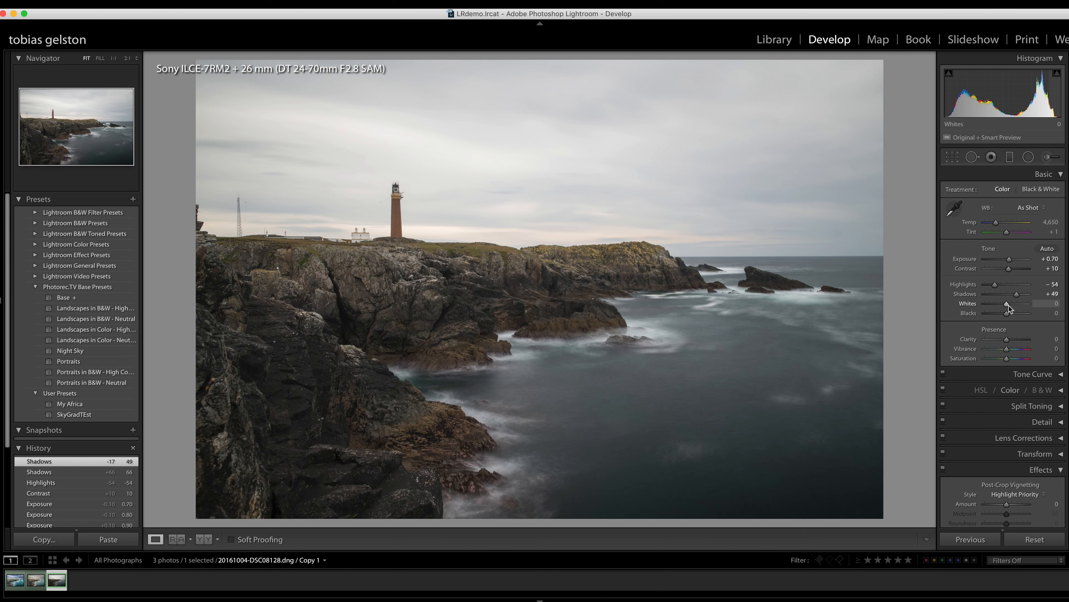
- Set the photo's Whites to +15 and Blacks to −15
left_click_drag(1009, 306, 1011, 308)
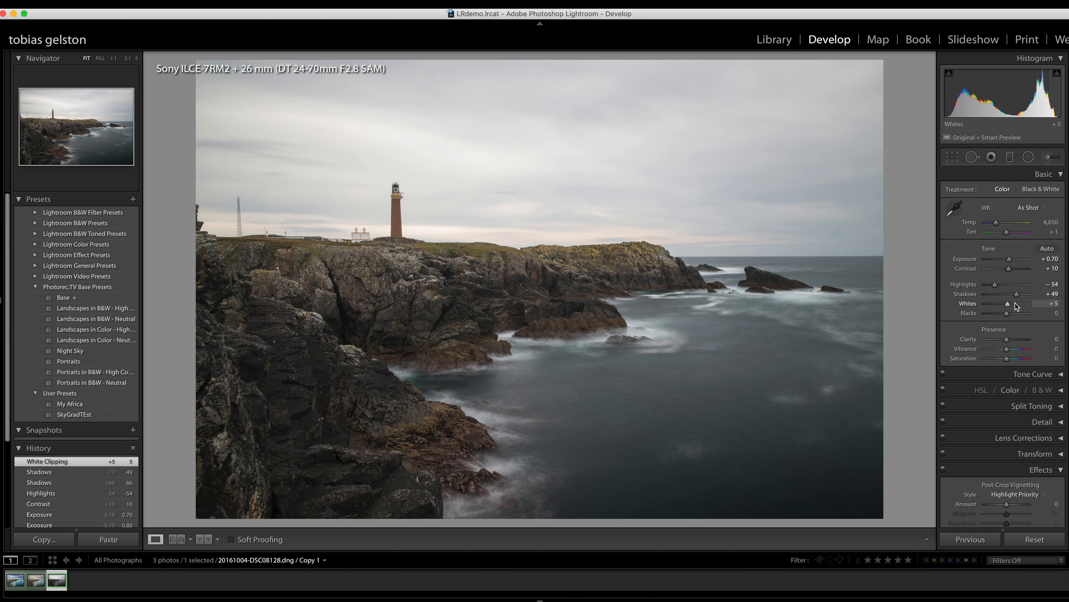
key("Up")
key("Up")
key("Up")
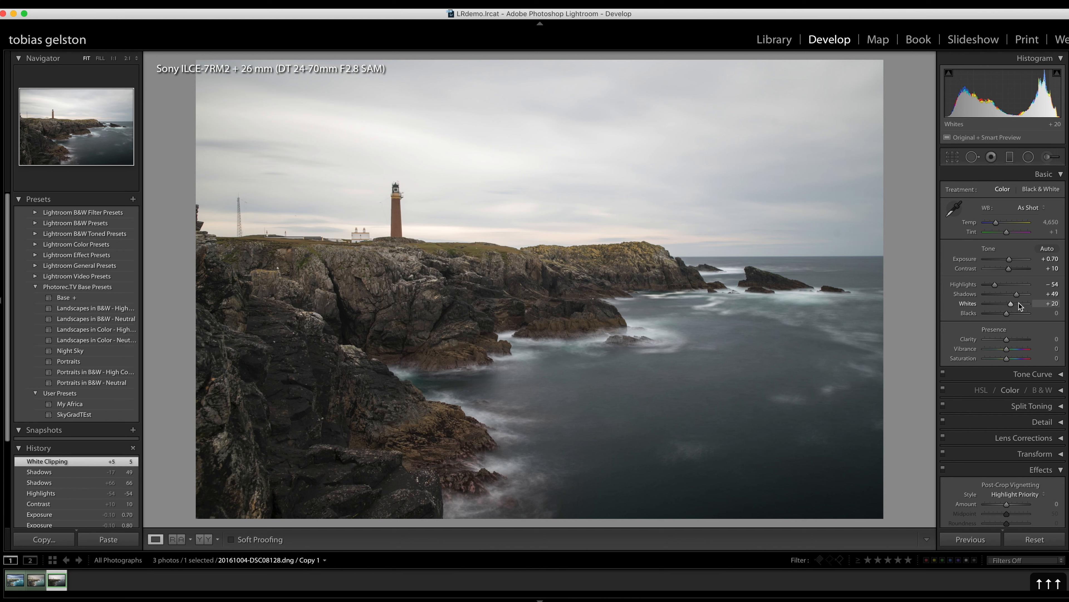
key("Down")
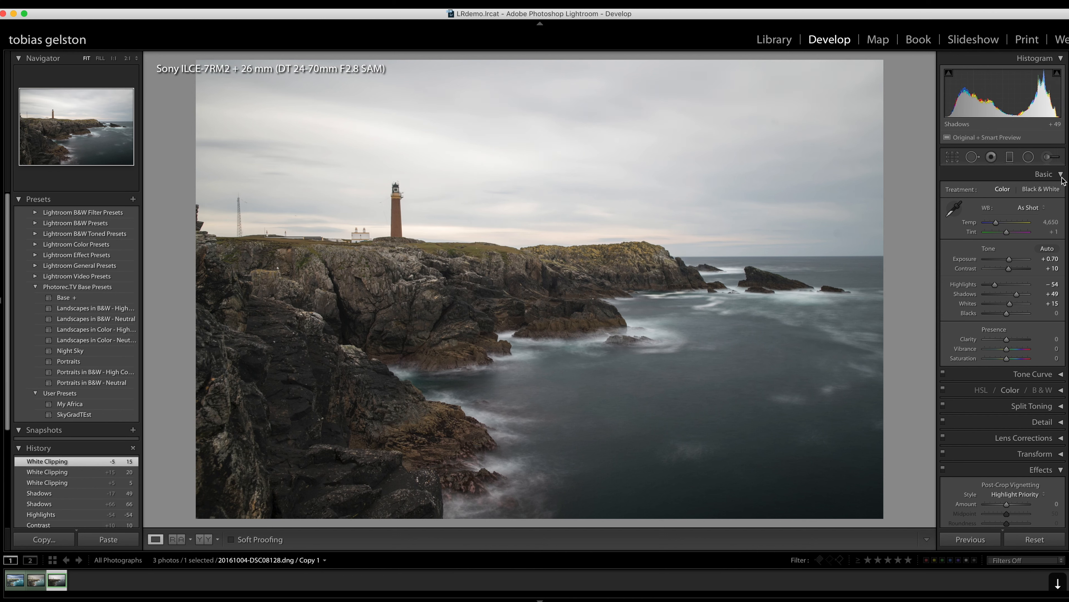
key("Down")
key("Down")
key("Down")
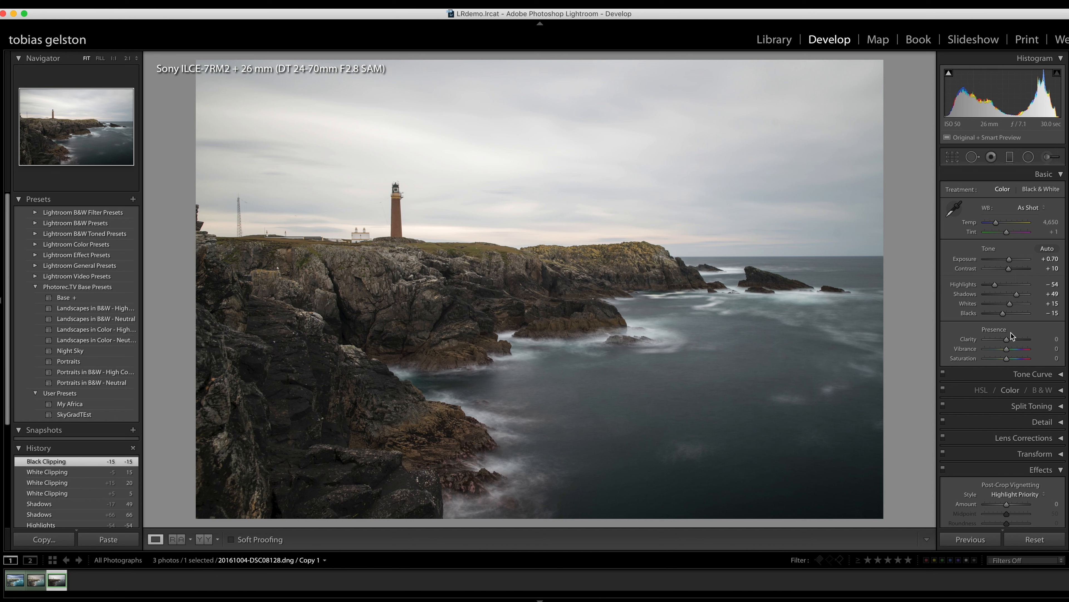
- Set Clarity to +10 and Vibrance to +5, and check the edit against the before view
key("Up")
key("Up")
key("Up")
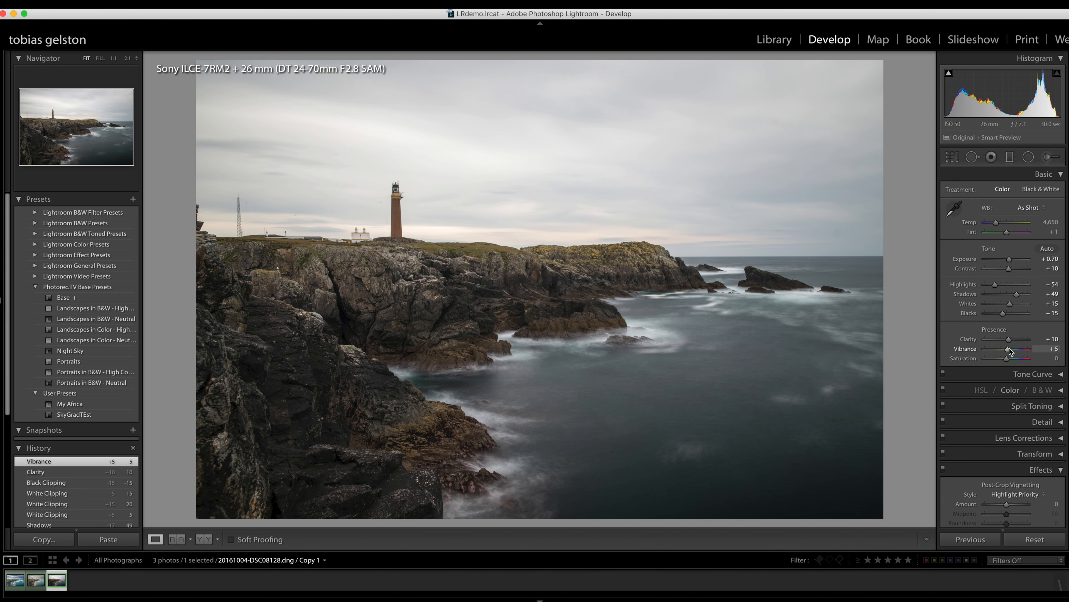
key("backslash")
- Add a graduated filter over the sky down to the horizon, with Exposure −1.18 and Highlights −24
left_click(1009, 157)
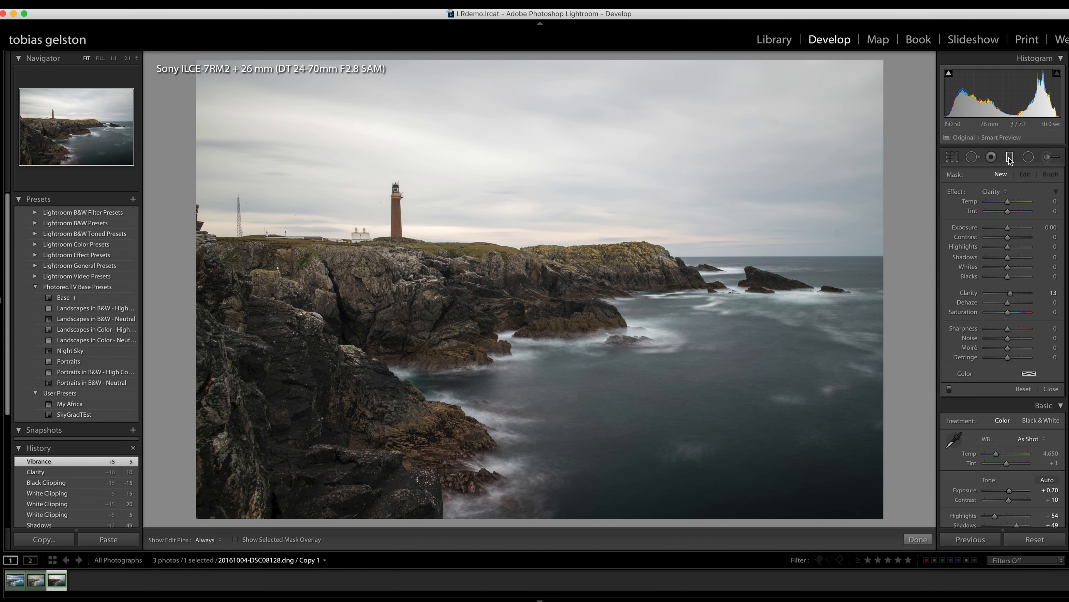
left_click(1004, 192)
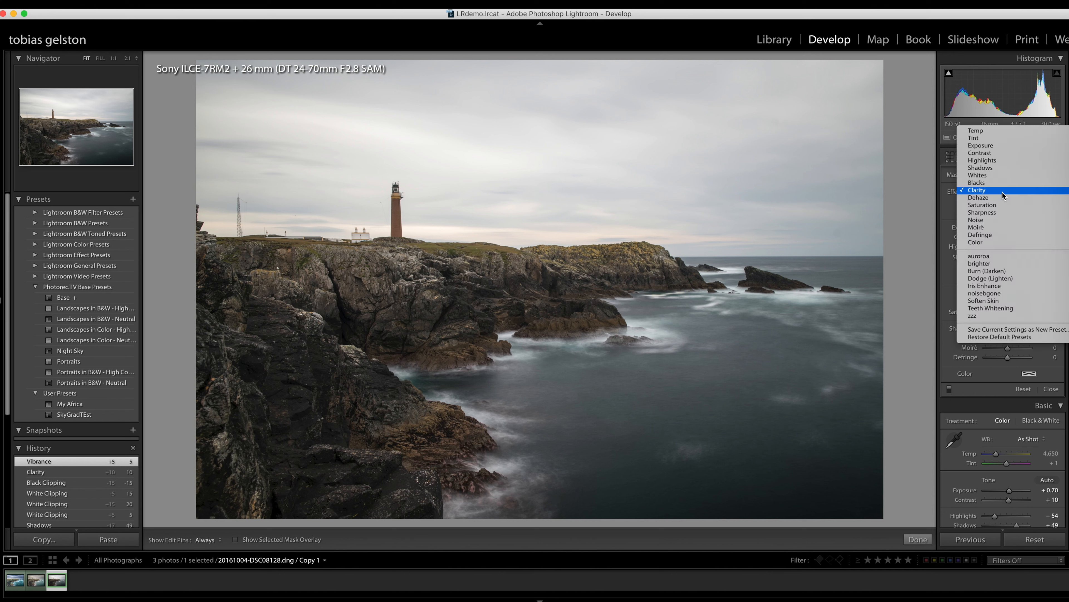
left_click(1006, 160)
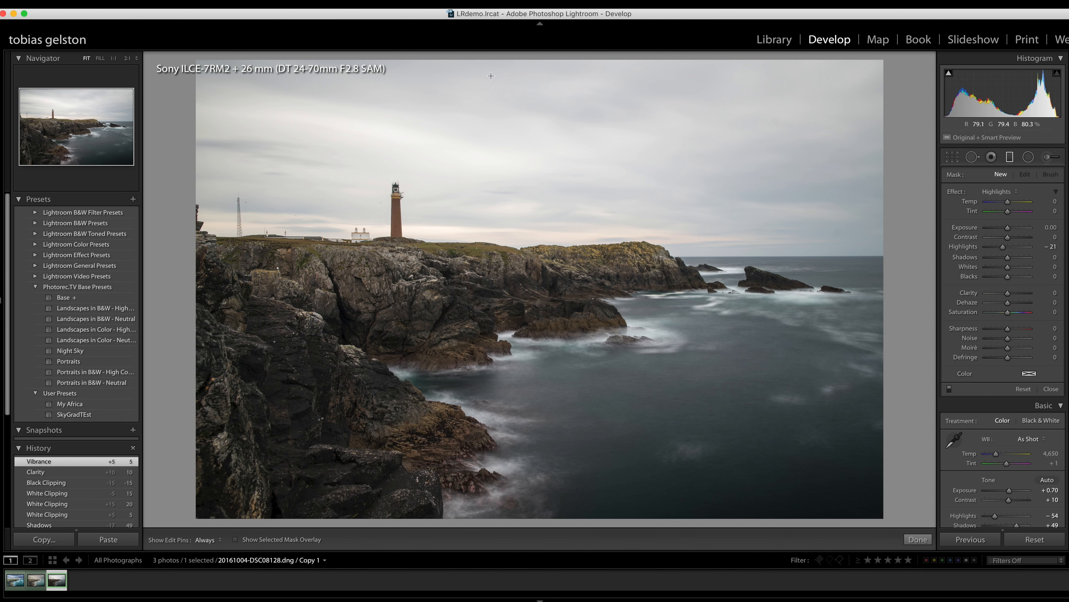
left_click_drag(490, 63, 490, 164)
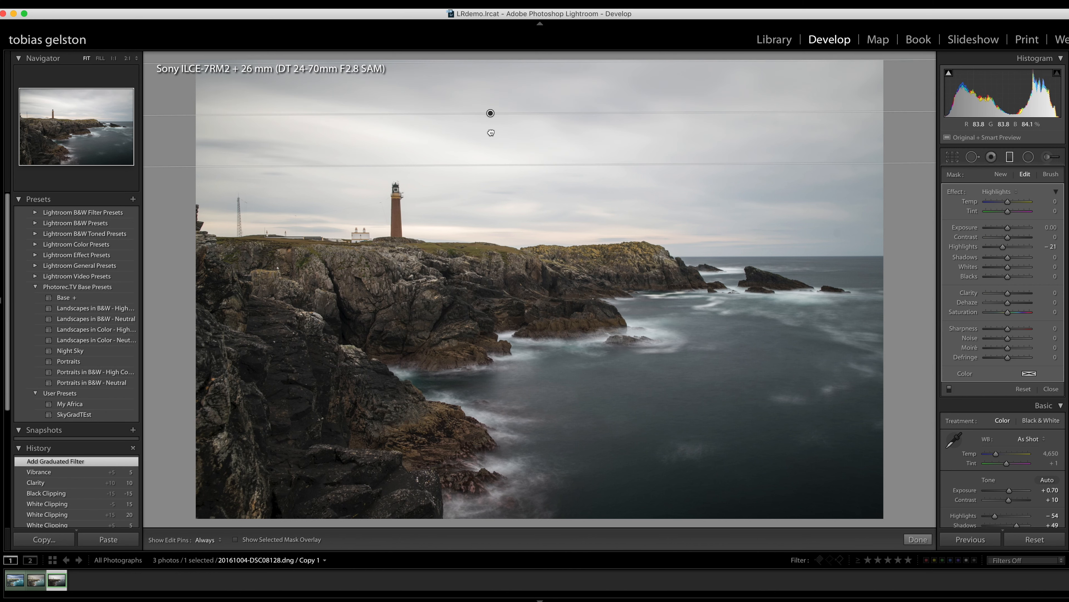
left_click_drag(491, 120, 490, 232)
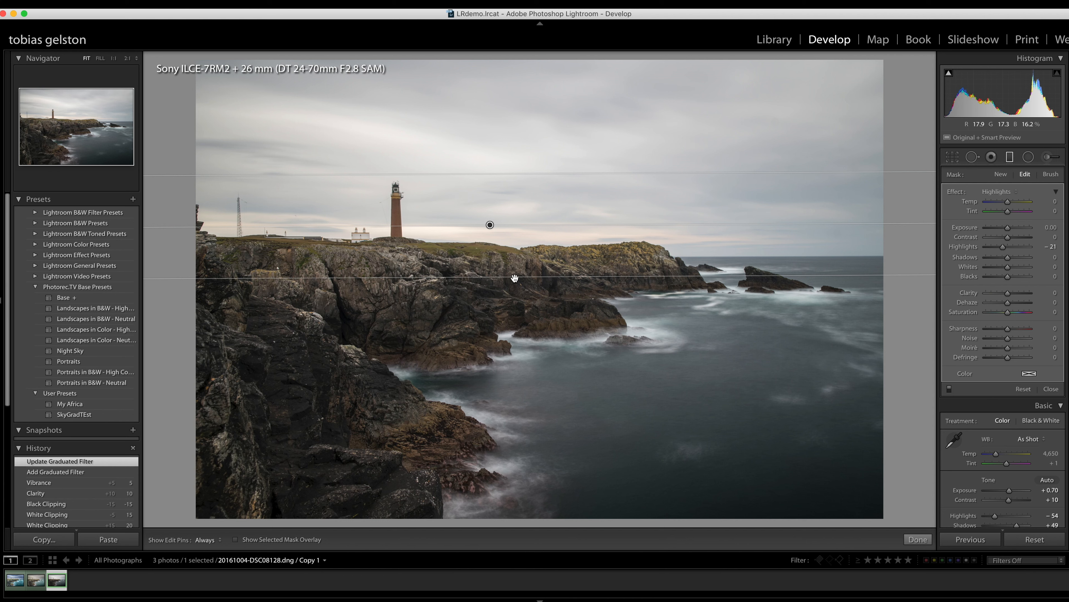
left_click_drag(514, 278, 493, 227)
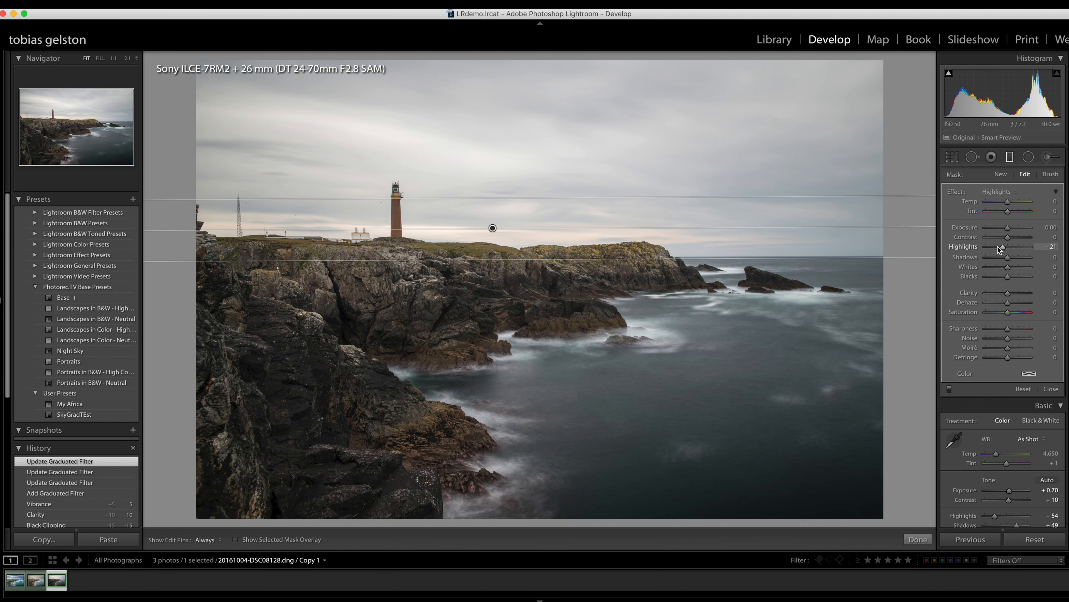
left_click_drag(1001, 247, 1002, 229)
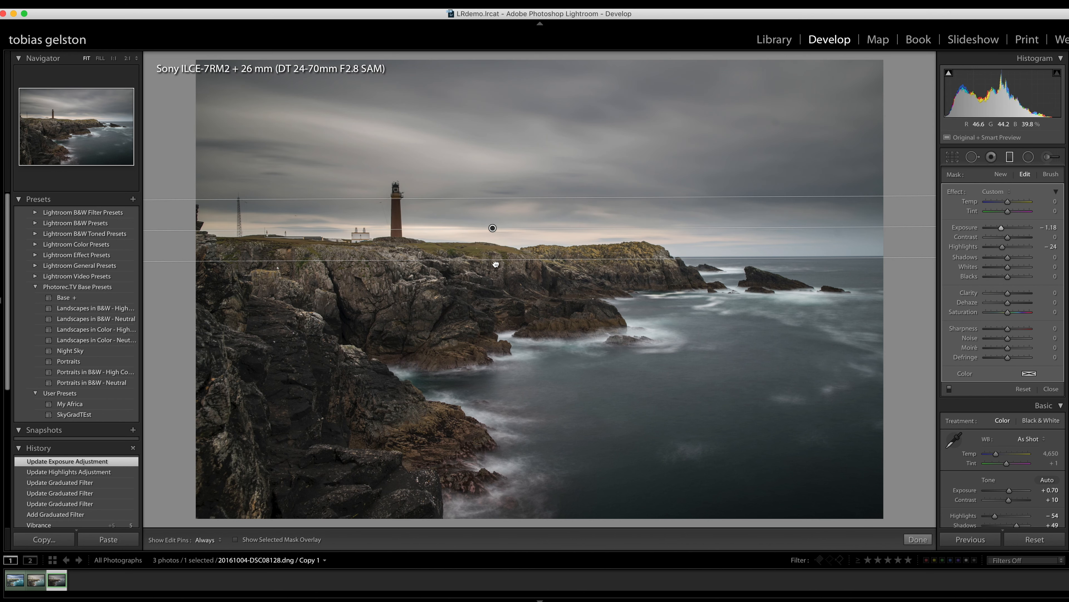
- Level the sky's graduated filter, centre it just above the cliff top, and extend its lower edge slightly below the horizon
left_click_drag(494, 260, 494, 281)
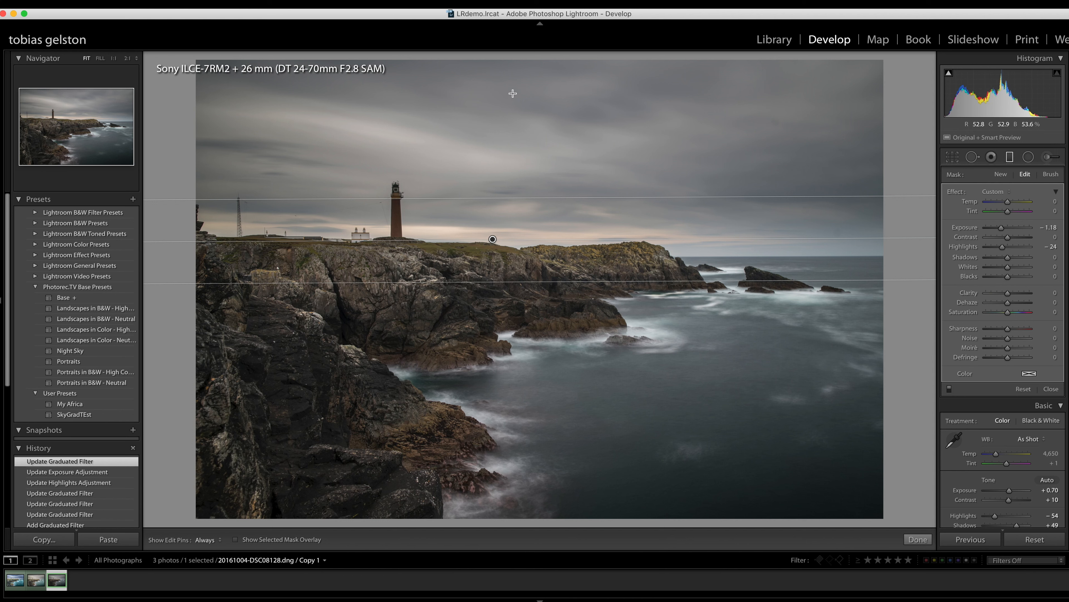
left_click_drag(492, 239, 492, 215)
left_click_drag(493, 299, 494, 228)
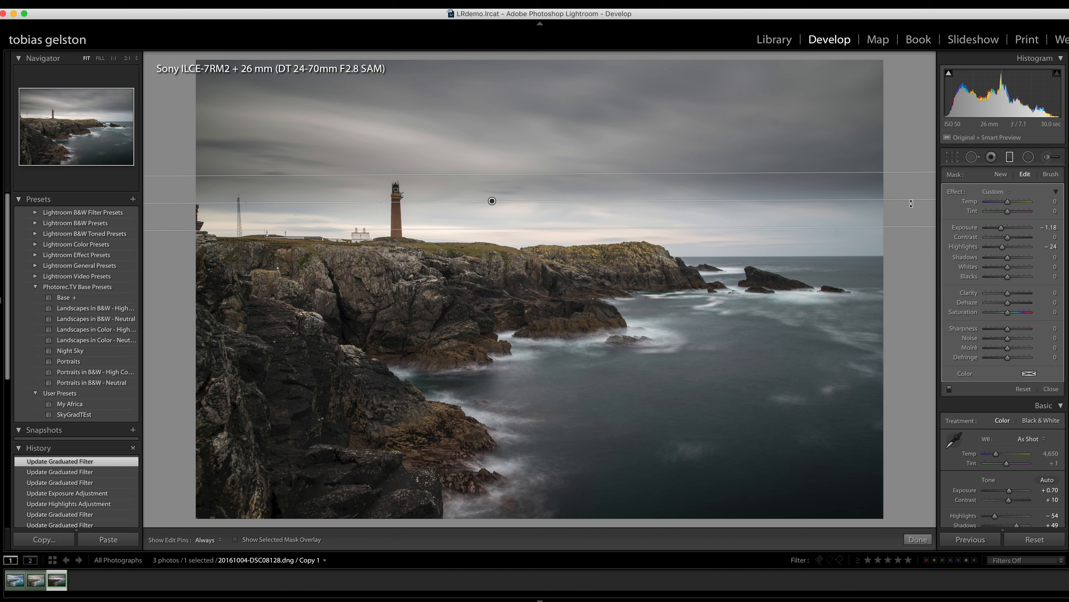
left_click_drag(911, 204, 909, 181)
left_click_drag(576, 201, 907, 188)
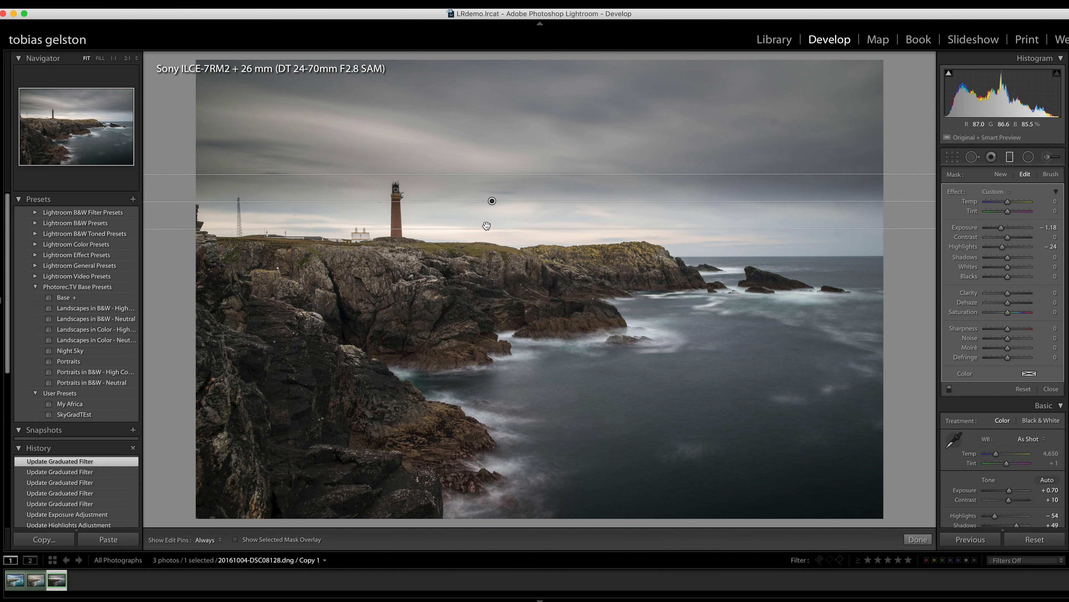
left_click_drag(490, 228, 489, 259)
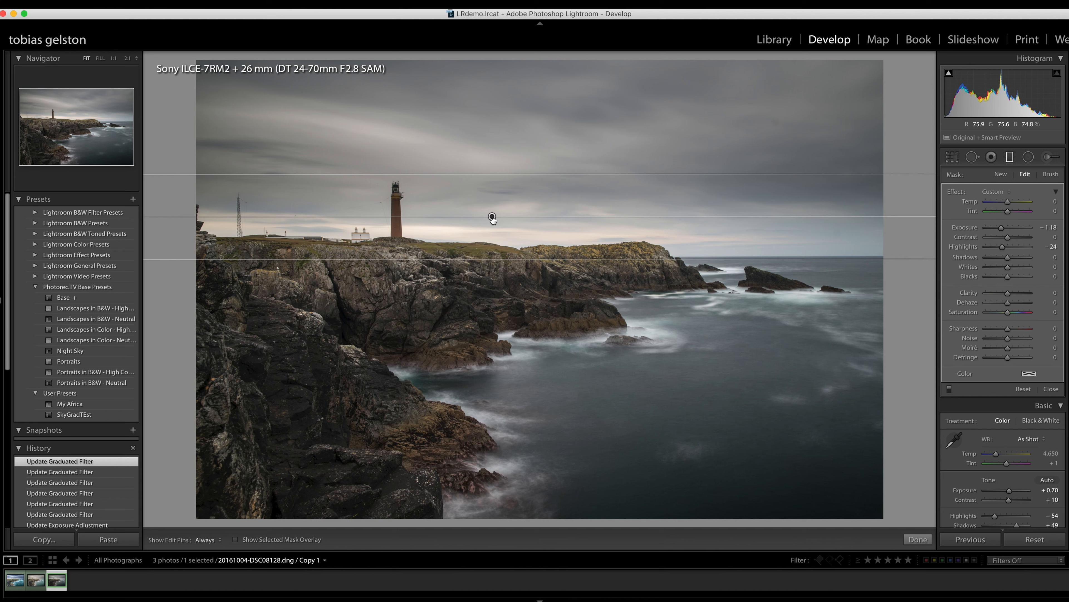
left_click_drag(492, 217, 494, 223)
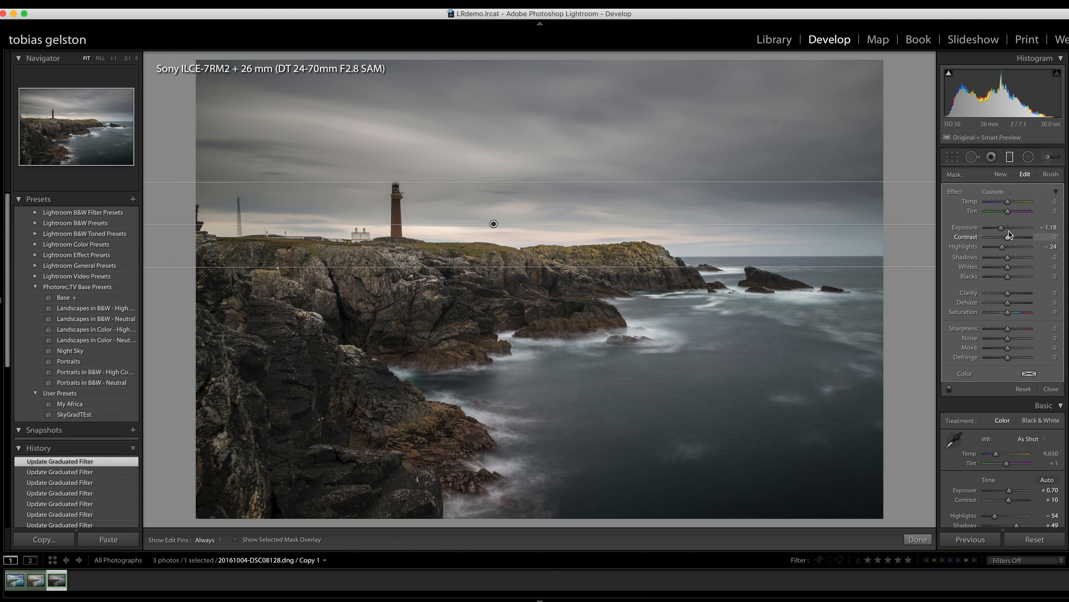
- Set the sky filter's Exposure to −0.78, Contrast to 27, Clarity to 2 and Dehaze to 19, and lower the filter slightly to the cliff top
key("Up")
key("Up")
key("Up")
key("Up")
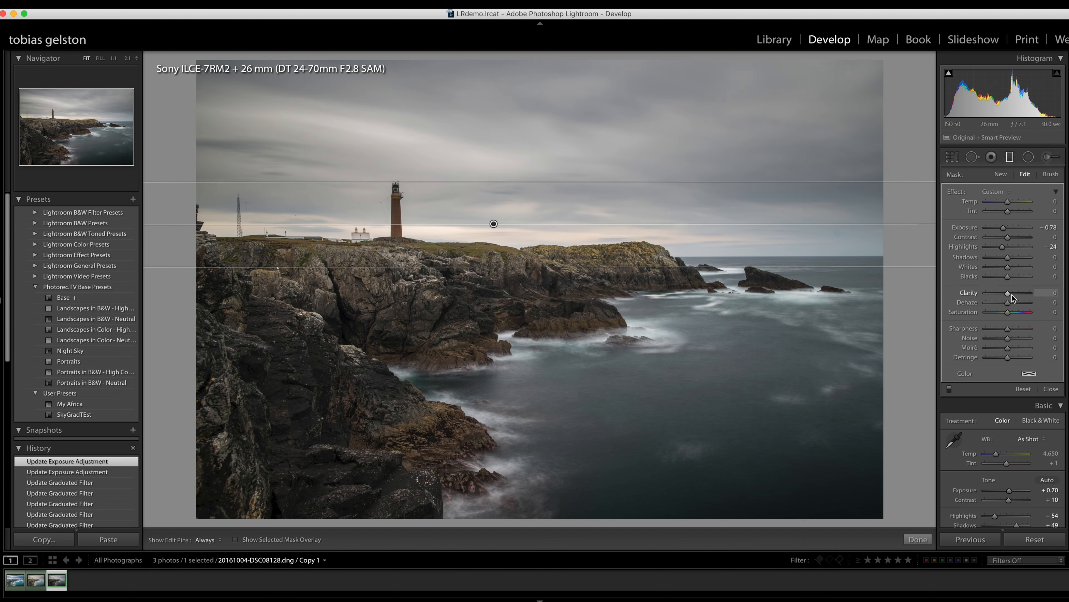
left_click(1014, 237)
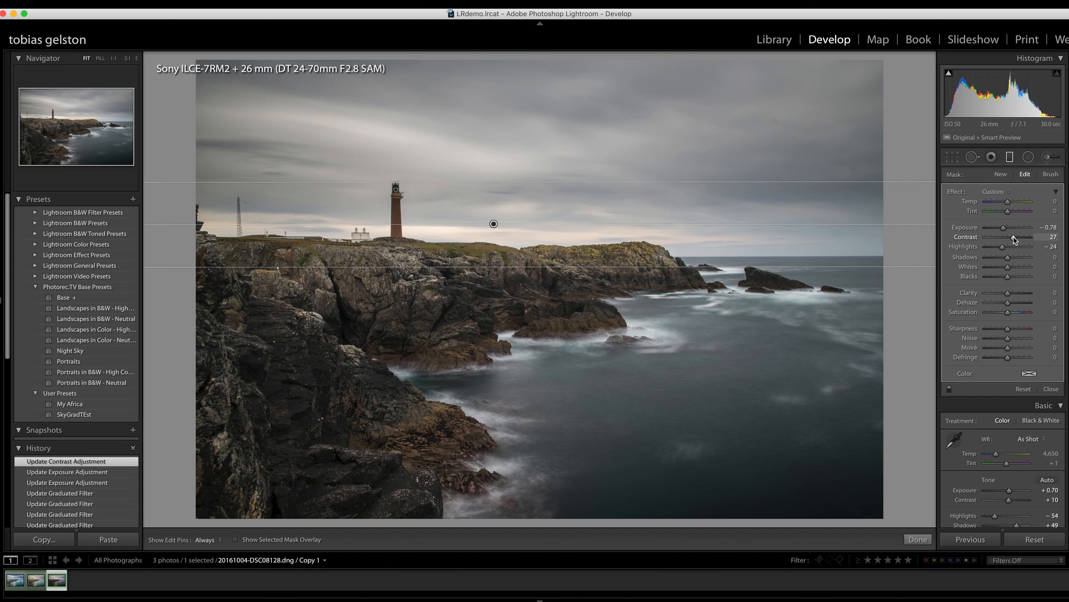
left_click(1010, 294)
left_click_drag(1012, 302, 1013, 302)
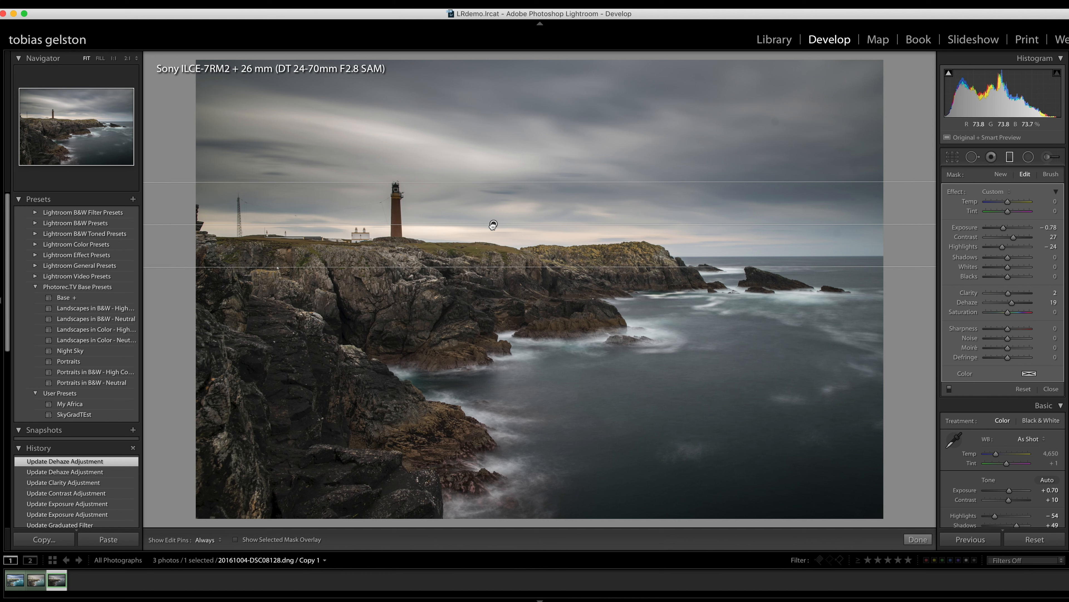
left_click_drag(493, 225, 491, 235)
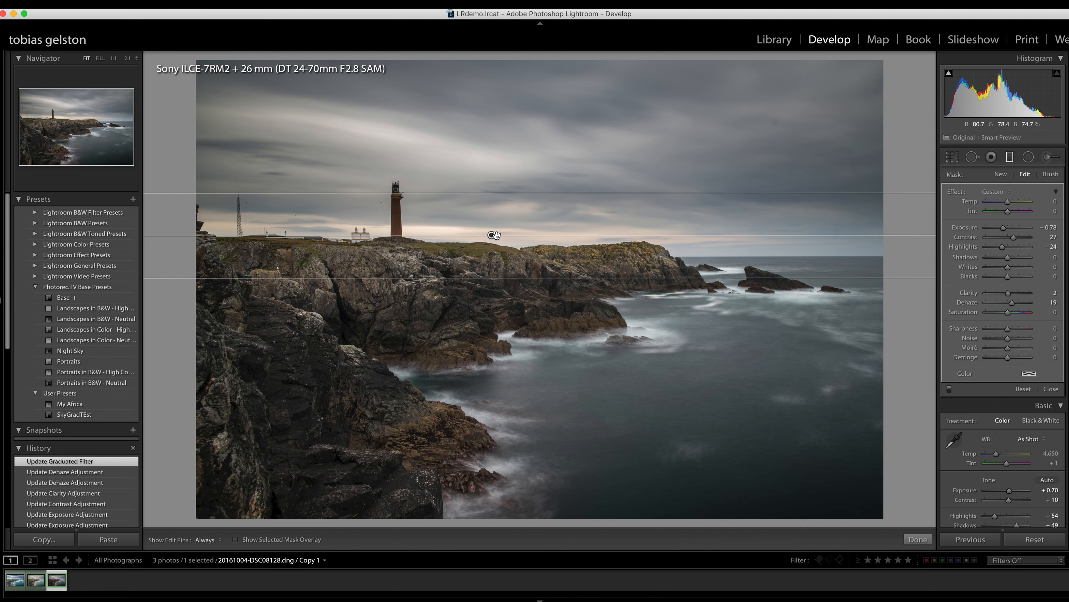
left_click_drag(492, 235, 491, 237)
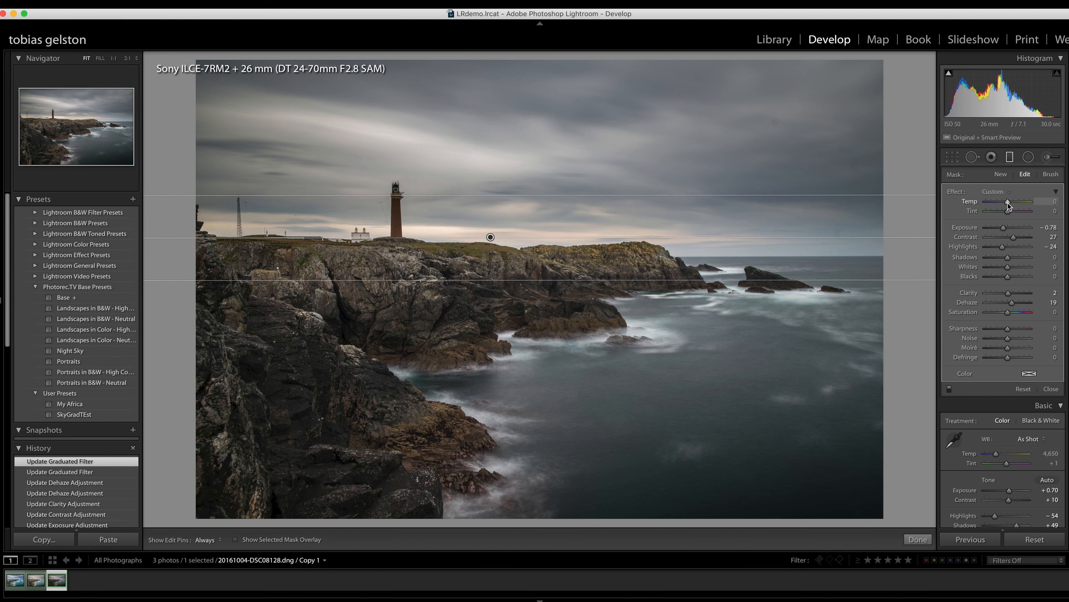
- Cool the sky filter to Temp −7, and compare the photo with graduated filters switched off and on
key("Down")
key("Down")
key("Down")
key("Down")
key("Down")
key("Down")
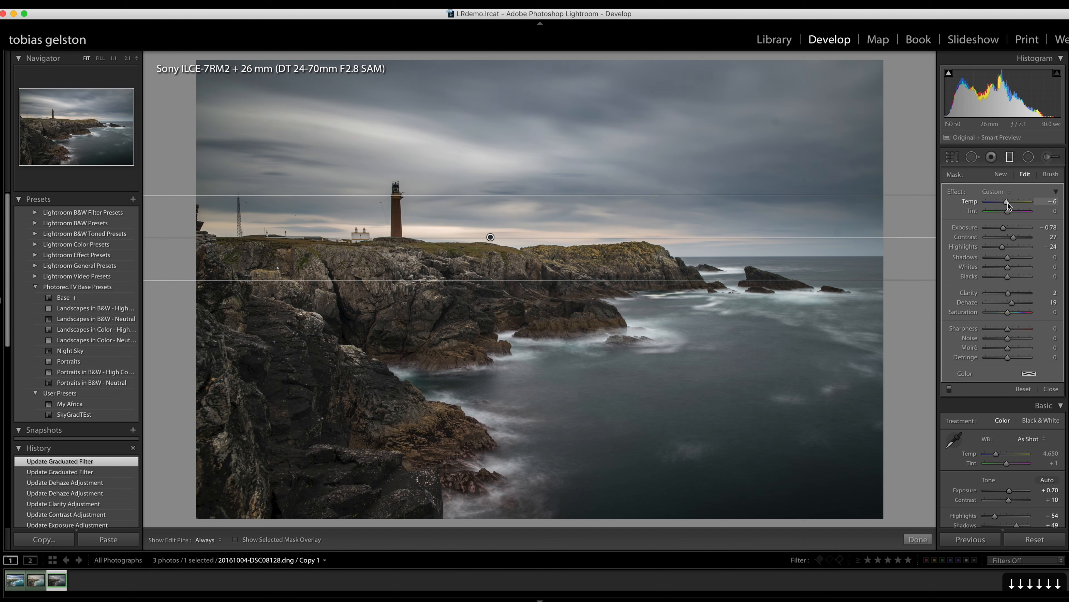
key("Down")
key("Down")
key("Down")
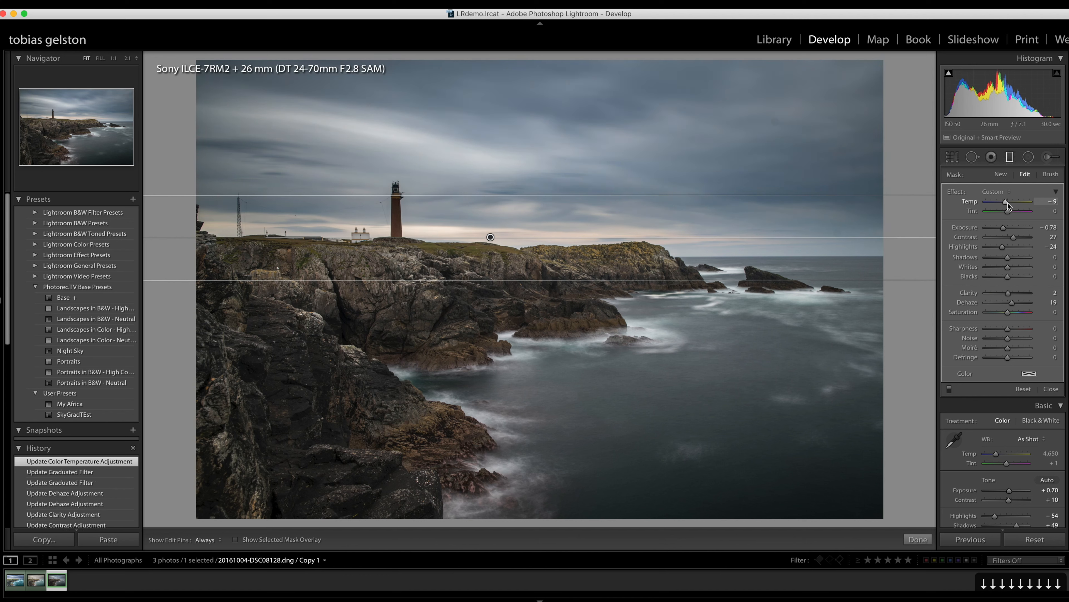
key("Up")
key("Up")
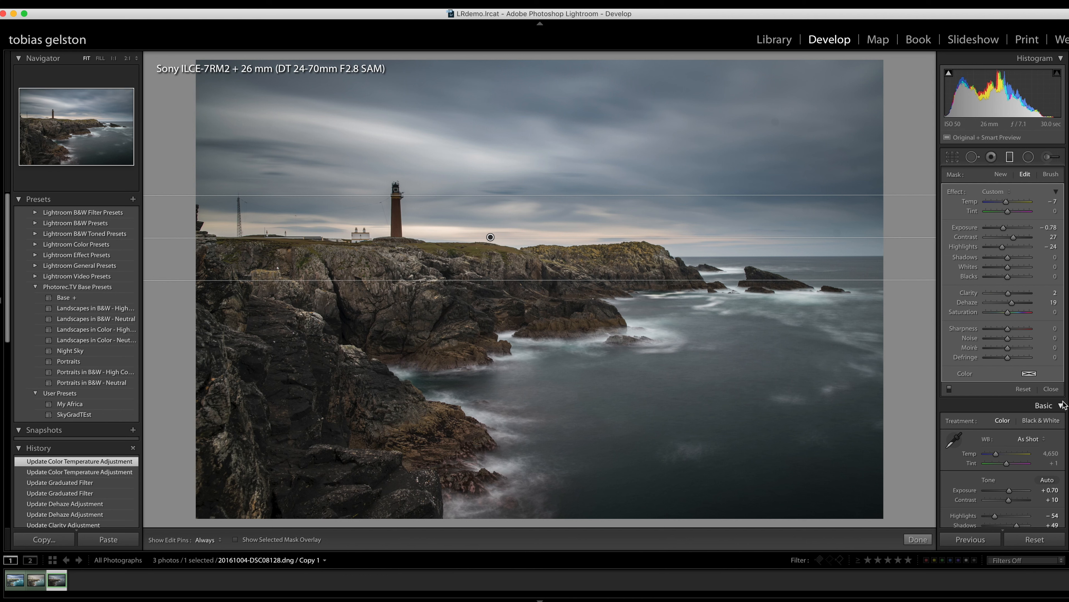
left_click(950, 388)
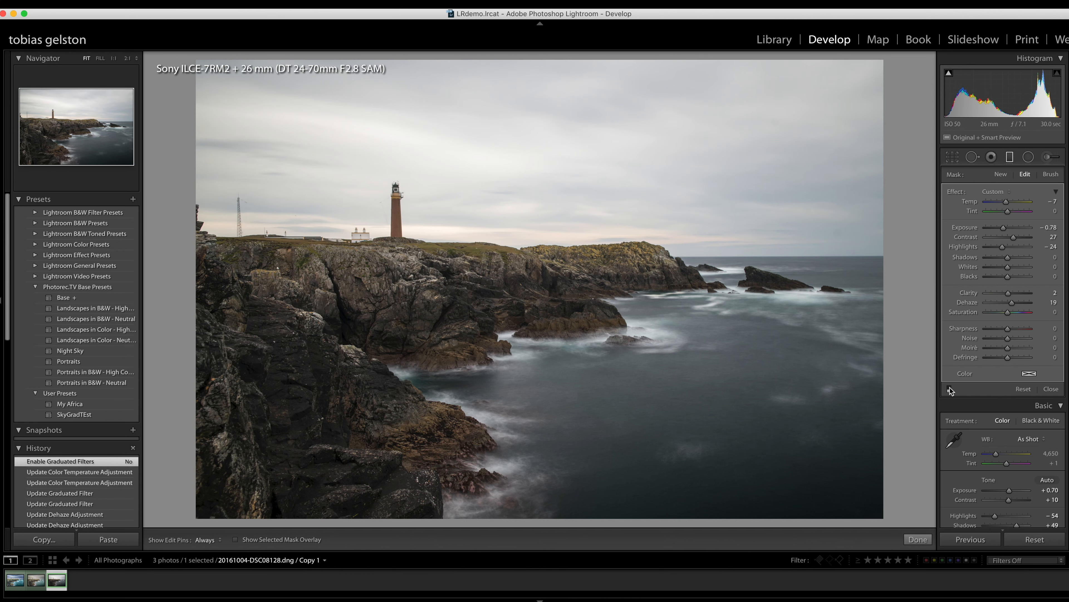
left_click(950, 388)
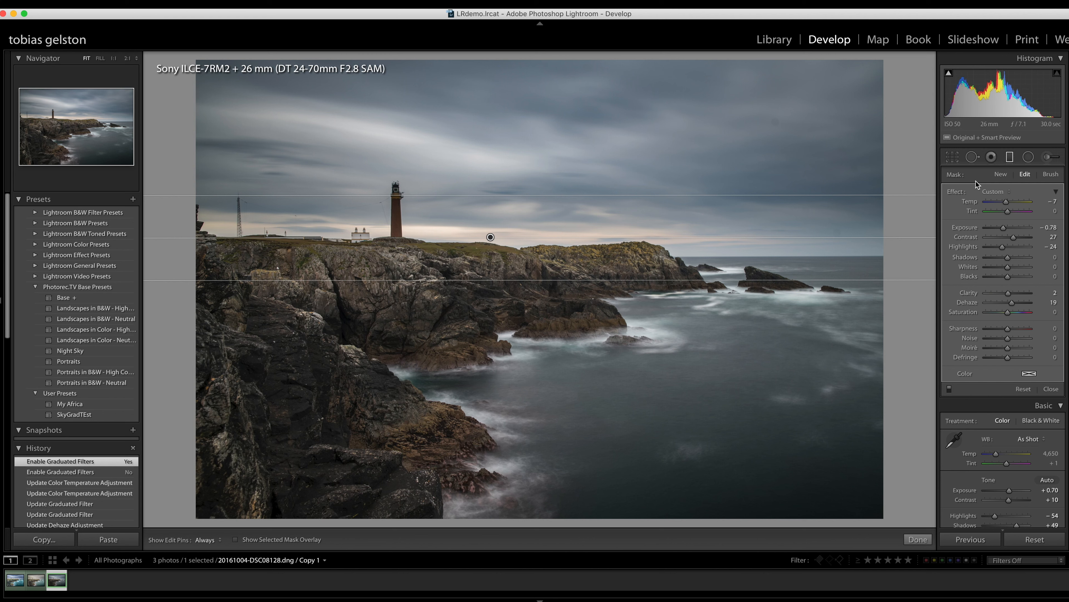
- Erase the sky filter's mask from the lighthouse tower with the Erase brush at size 2.0 and the mask overlay shown
left_click(1051, 175)
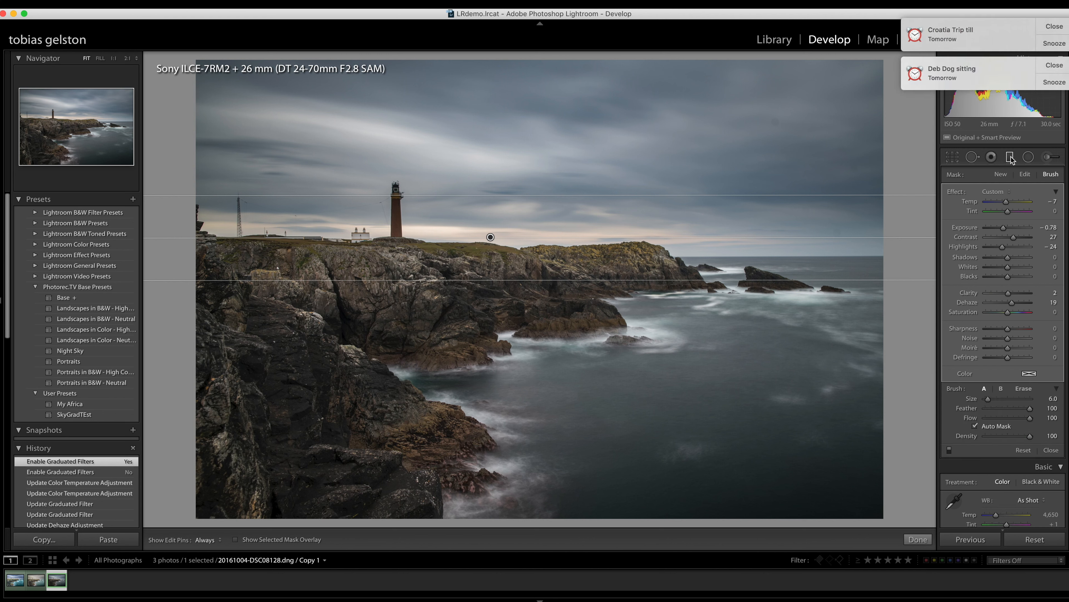
left_click(1054, 66)
left_click(1054, 27)
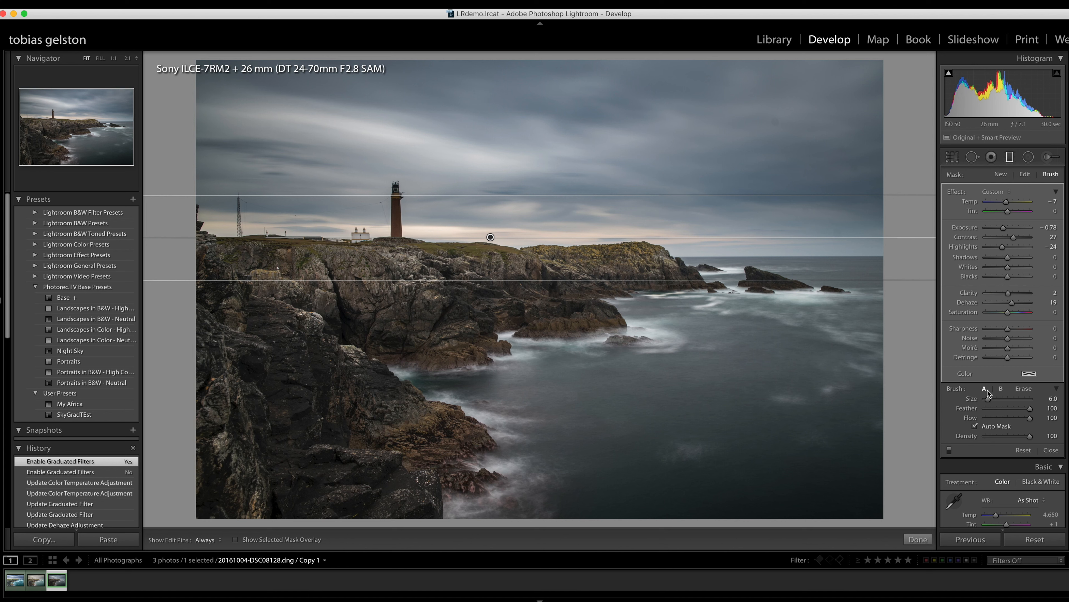
left_click(1002, 387)
left_click(1023, 389)
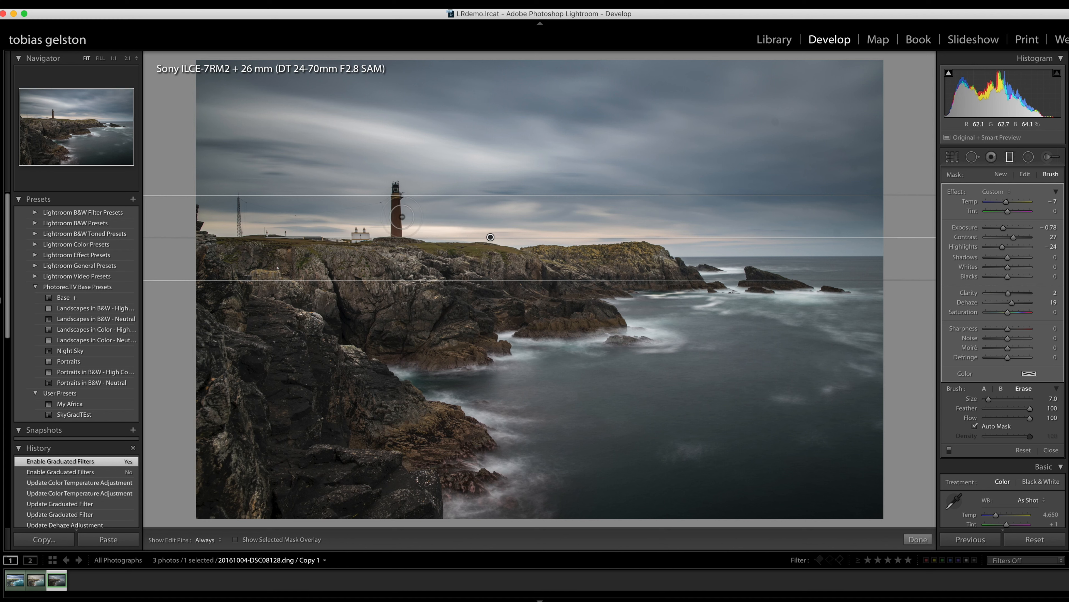
key("bracketleft")
key("bracketleft")
key("bracketleft")
key("bracketleft")
key("bracketleft")
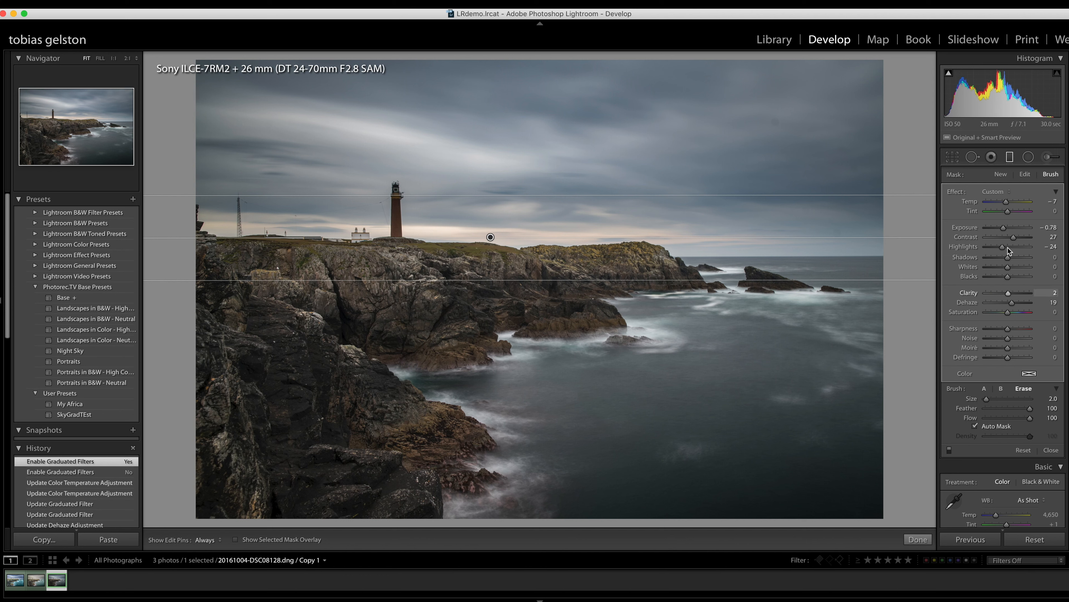
key("o")
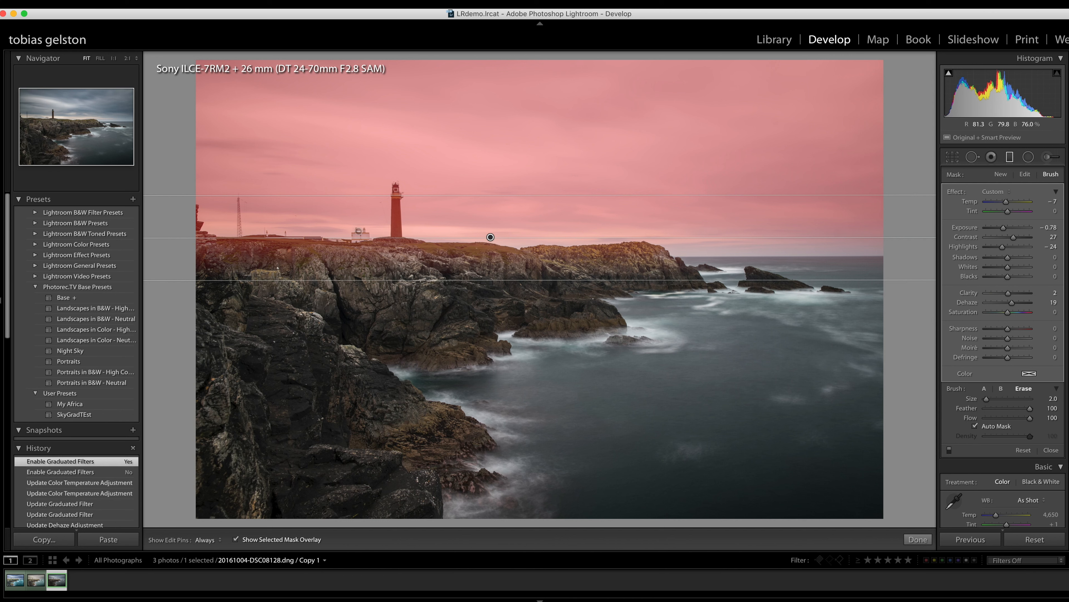
left_click_drag(396, 236, 396, 228)
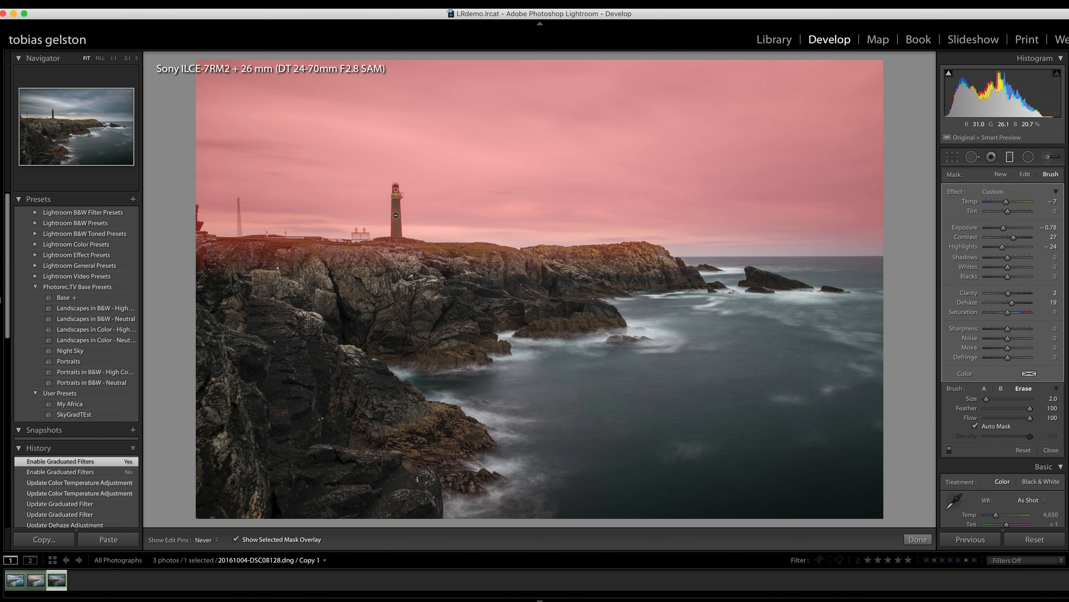
left_click_drag(397, 233, 397, 226)
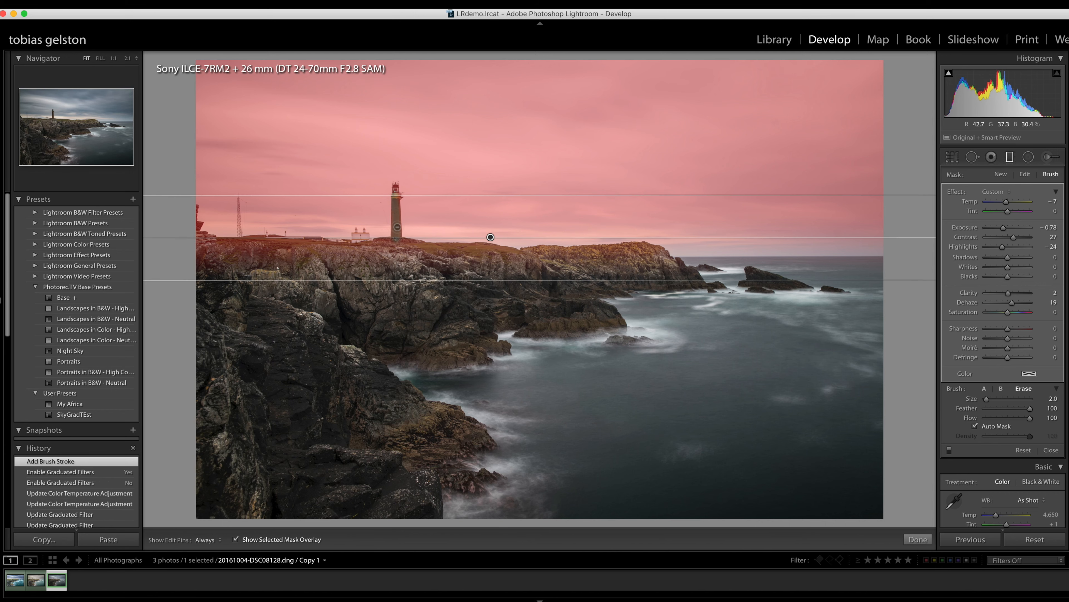
- Zoom in on the lighthouse at 2:1 and set the Erase brush size to 6.0
key("z")
left_click_drag(41, 124, 55, 116)
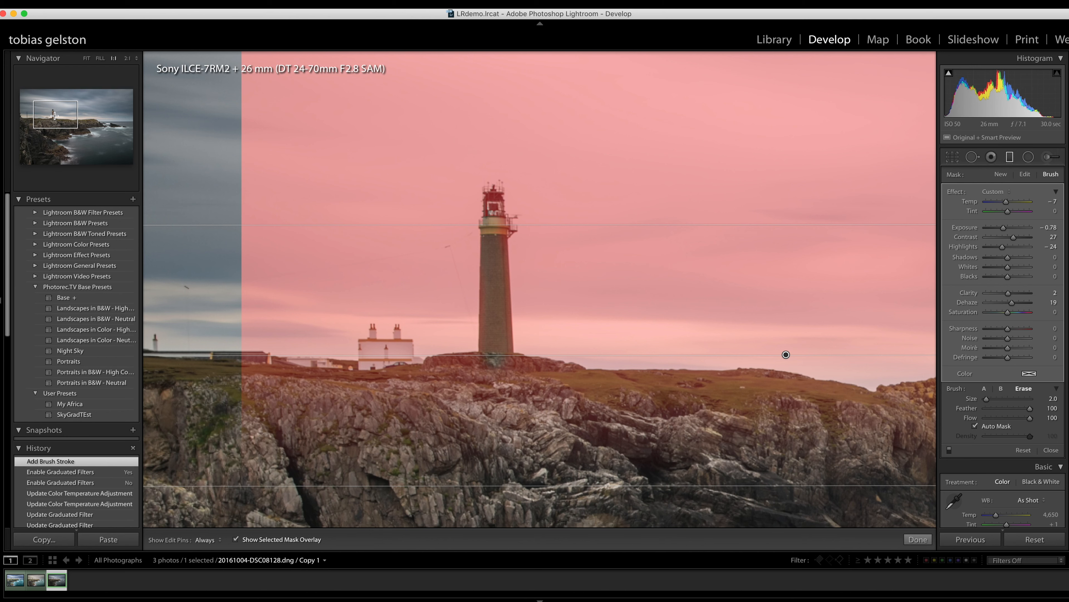
left_click(128, 59)
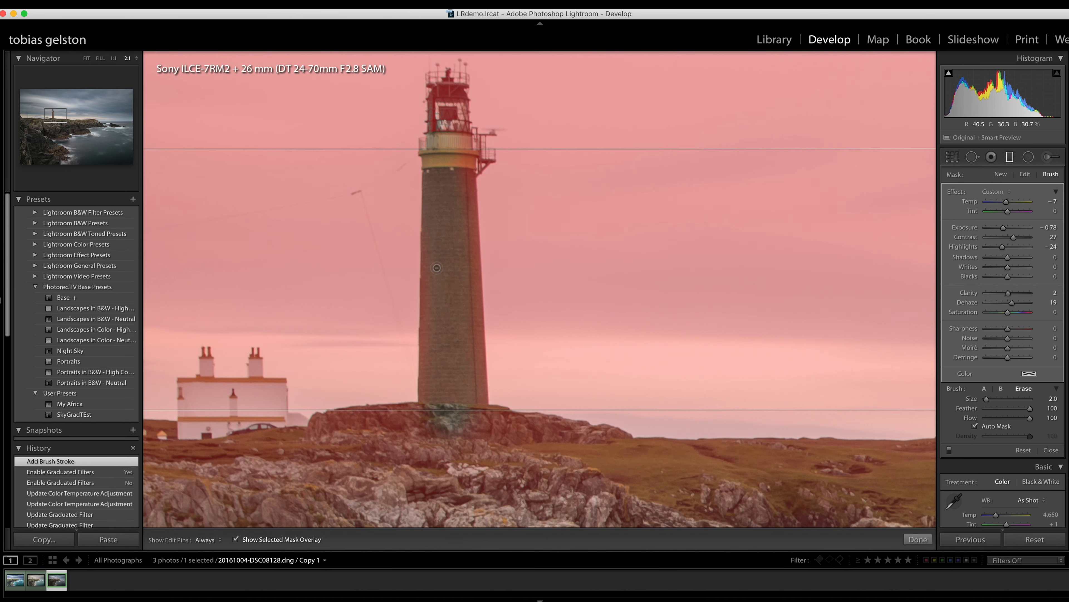
left_click_drag(432, 268, 471, 296)
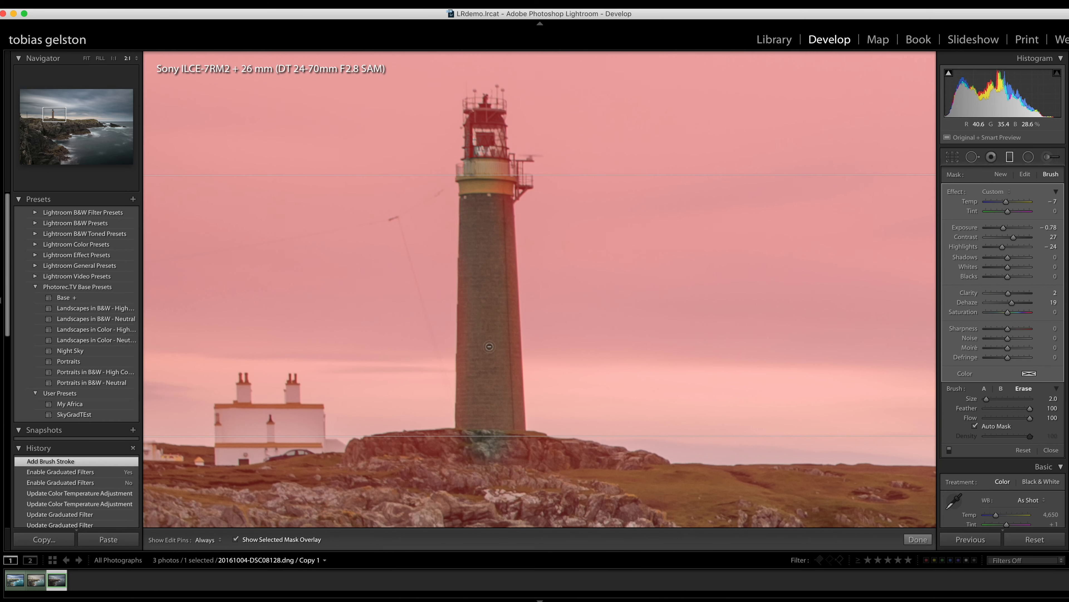
key("bracketright")
key("bracketright")
key("bracketright")
key("bracketright")
key("bracketright")
key("bracketleft")
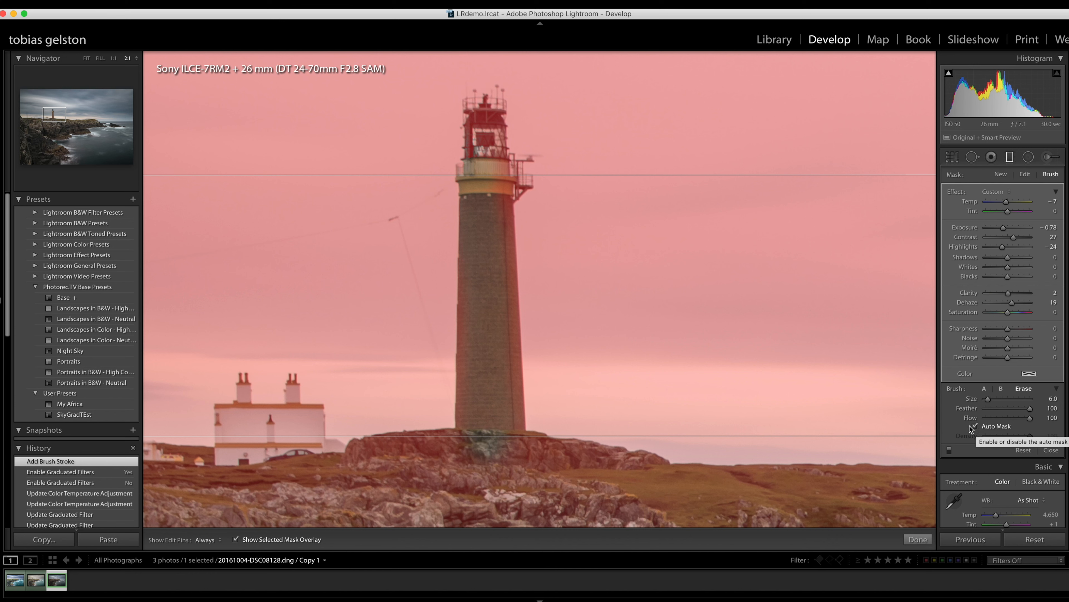
key("h")
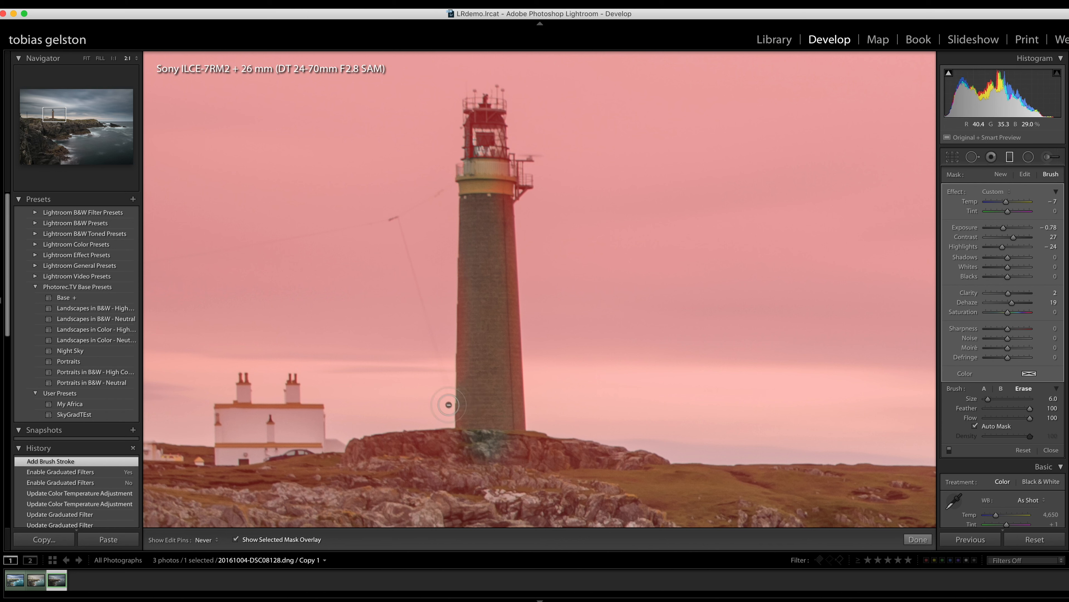
left_click_drag(449, 405, 487, 405)
key("h")
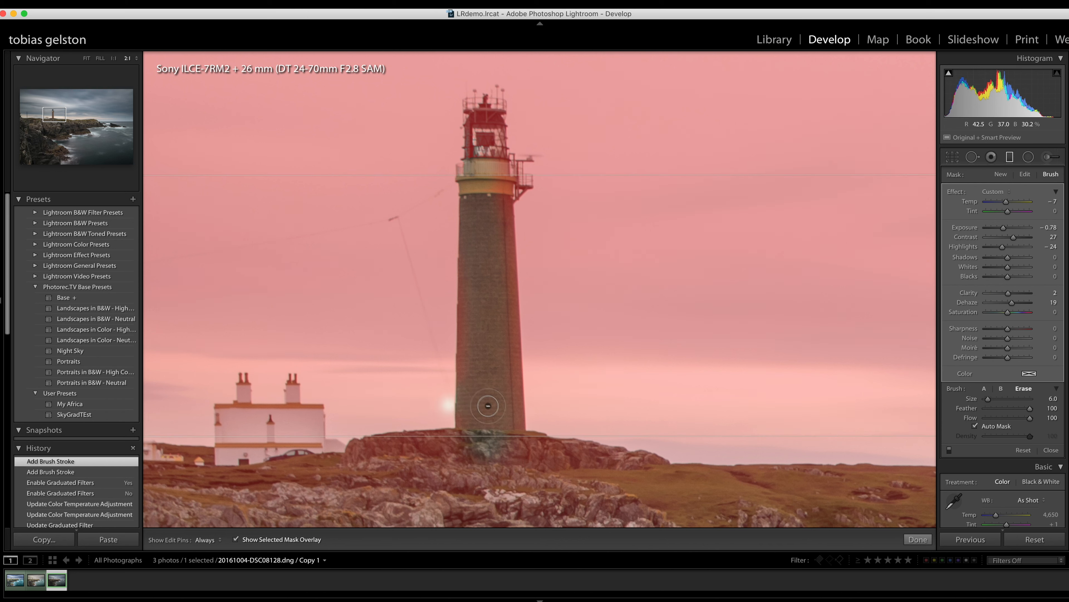
key("super+z")
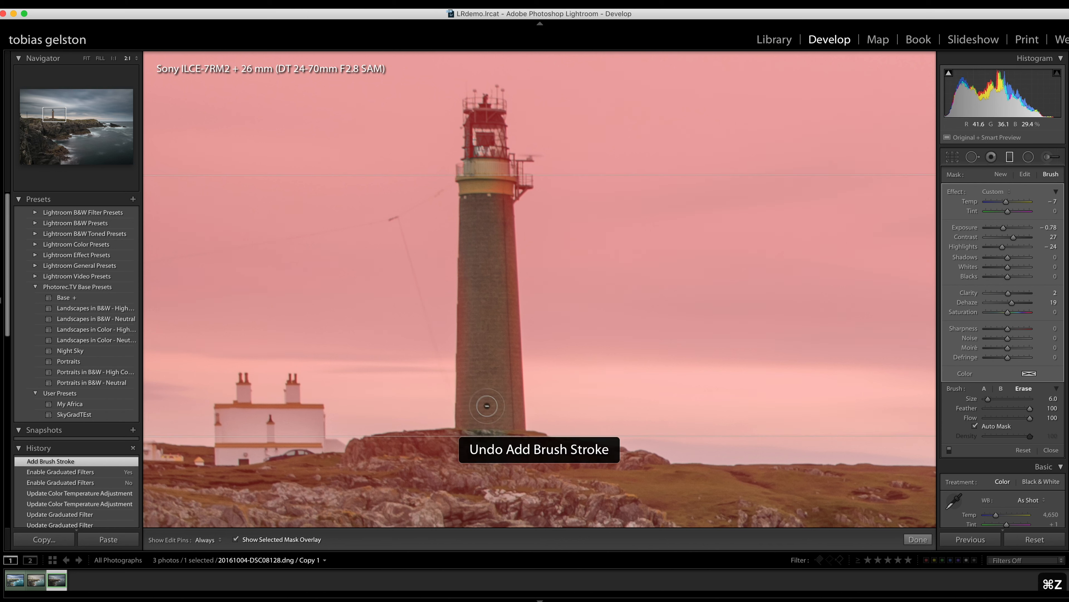
- Erase the filter mask from the rest of the lighthouse and the white house beside it, and close the filter with the overlay hidden
key("h")
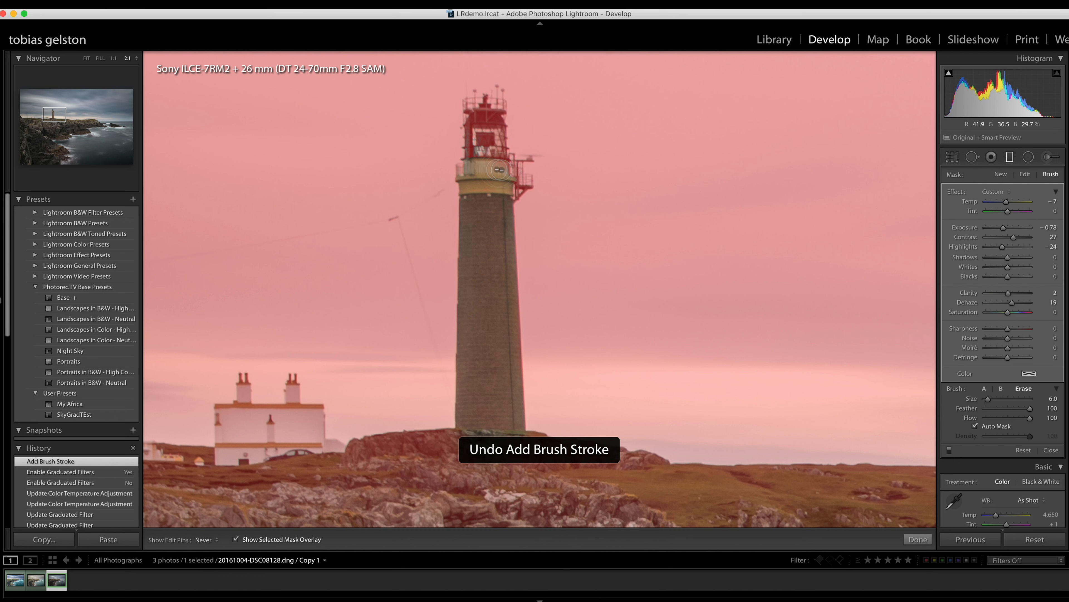
mouse_move(468, 172)
left_mouse_down()
mouse_move(472, 116)
mouse_move(488, 114)
mouse_move(495, 167)
mouse_move(485, 126)
mouse_move(474, 150)
mouse_move(470, 102)
mouse_move(501, 105)
mouse_move(489, 119)
mouse_move(489, 169)
mouse_move(519, 164)
mouse_move(506, 175)
mouse_move(525, 184)
mouse_move(515, 194)
mouse_move(525, 183)
mouse_move(496, 200)
mouse_move(474, 183)
left_mouse_up()
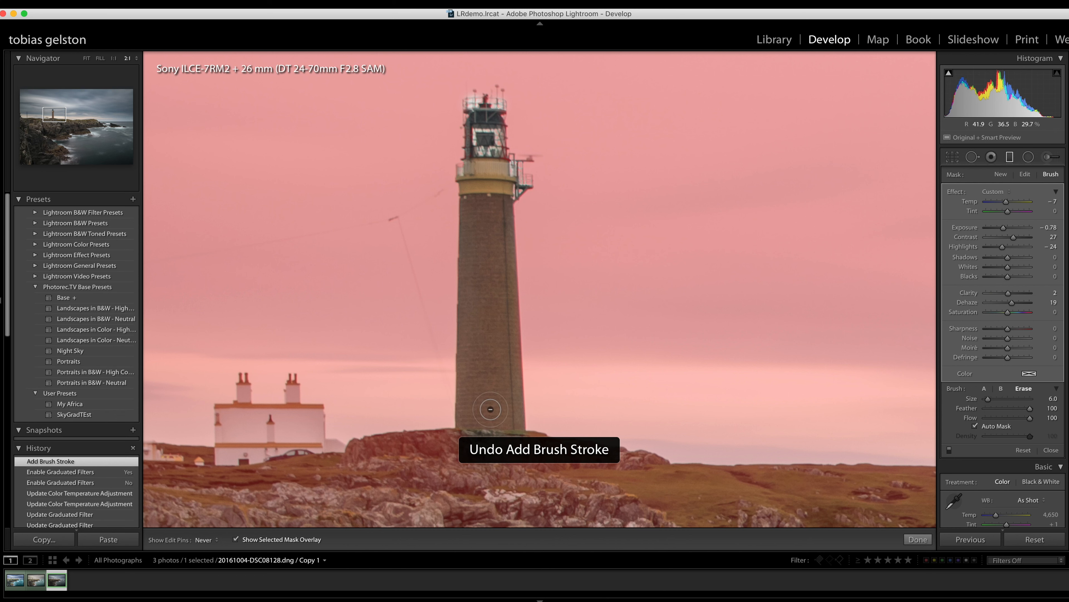
left_click_drag(490, 409, 472, 393)
key("h")
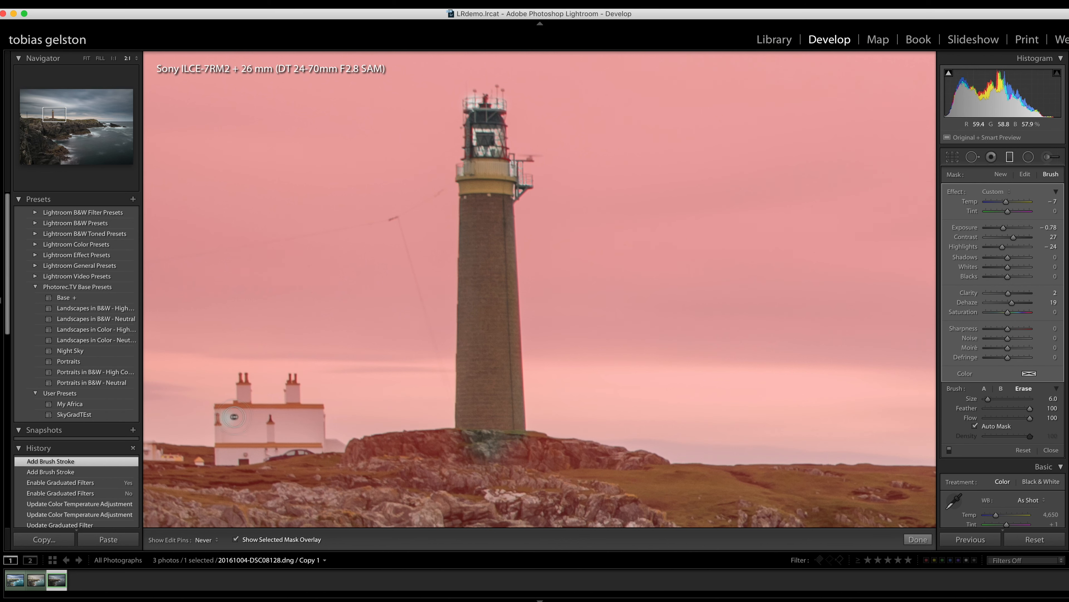
mouse_move(313, 436)
left_mouse_down()
mouse_move(240, 449)
mouse_move(226, 428)
mouse_move(224, 460)
mouse_move(262, 457)
mouse_move(250, 418)
mouse_move(320, 454)
mouse_move(286, 434)
mouse_move(291, 385)
mouse_move(292, 412)
mouse_move(266, 427)
mouse_move(247, 416)
mouse_move(243, 383)
mouse_move(244, 426)
left_mouse_up()
key("z")
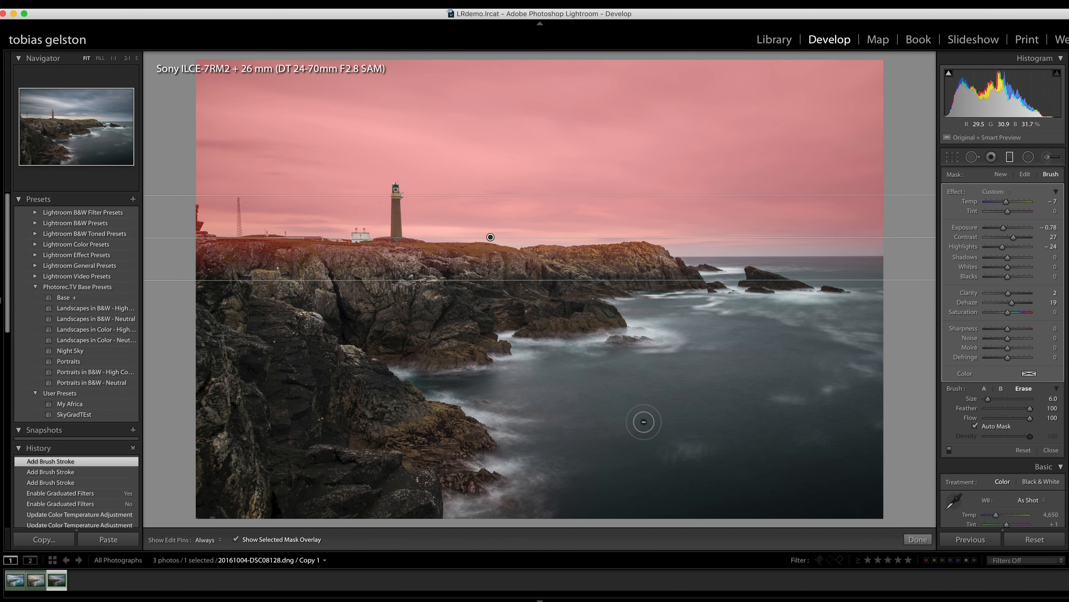
key("o")
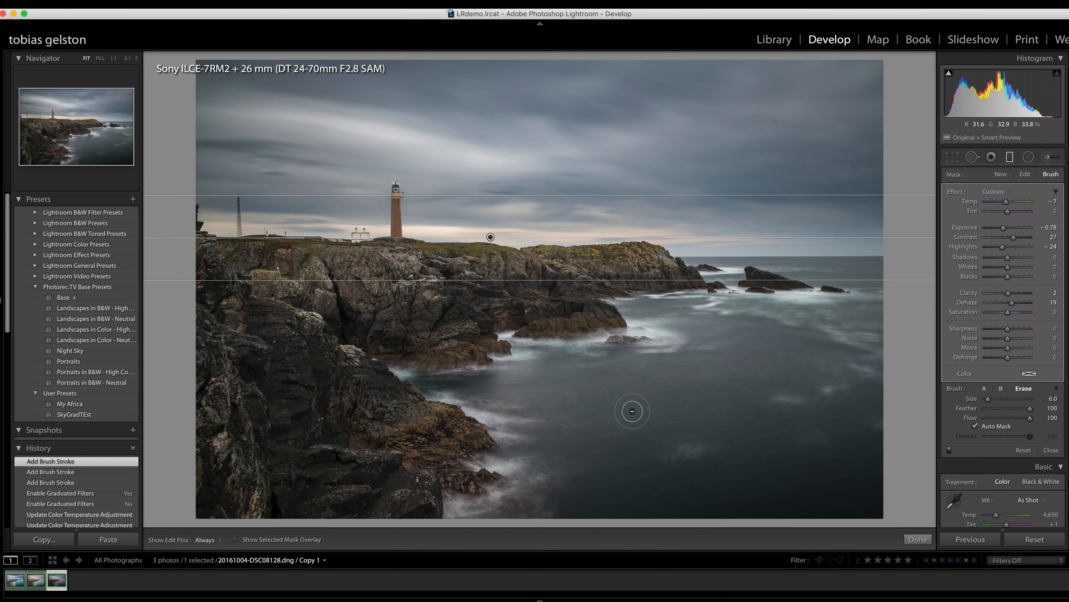
left_click(916, 540)
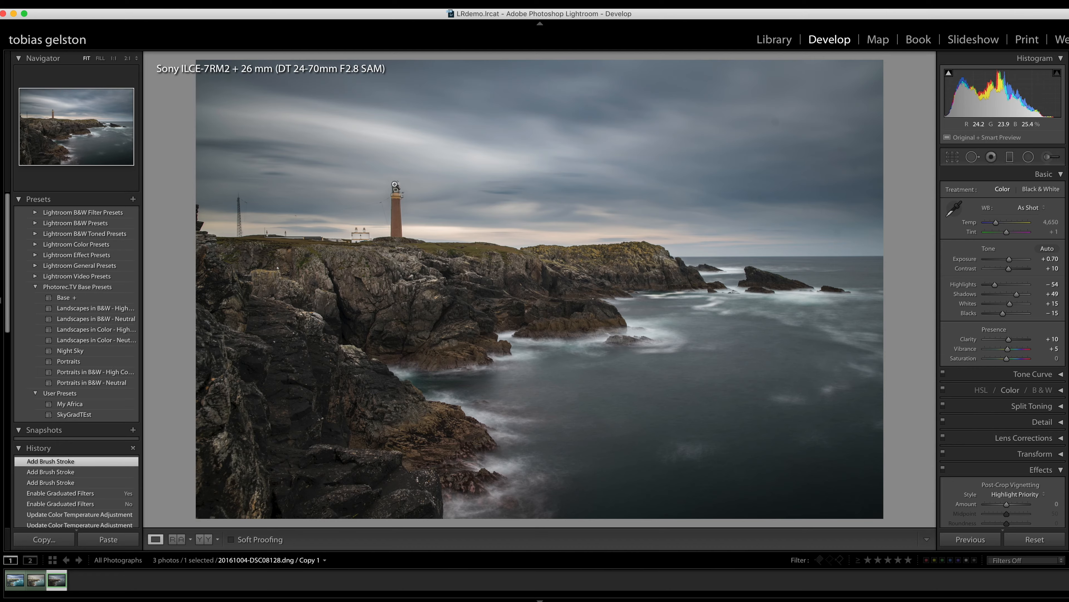
- Inspect the lighthouse up close, reselect the sky graduated filter, and show its mask overlay at 2:1 on the lighthouse
left_click(395, 189)
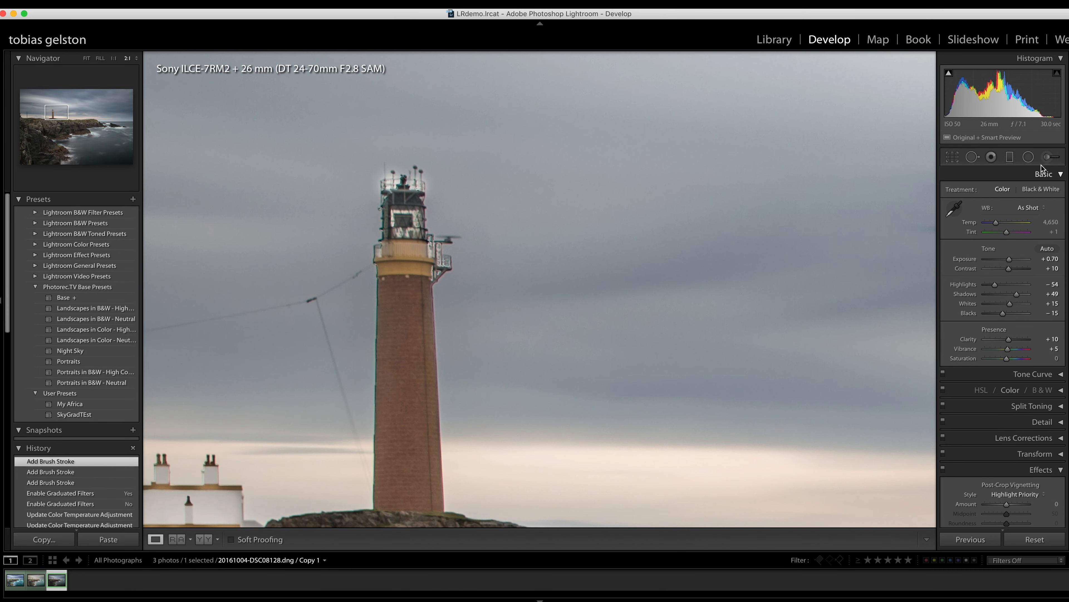
left_click(1012, 157)
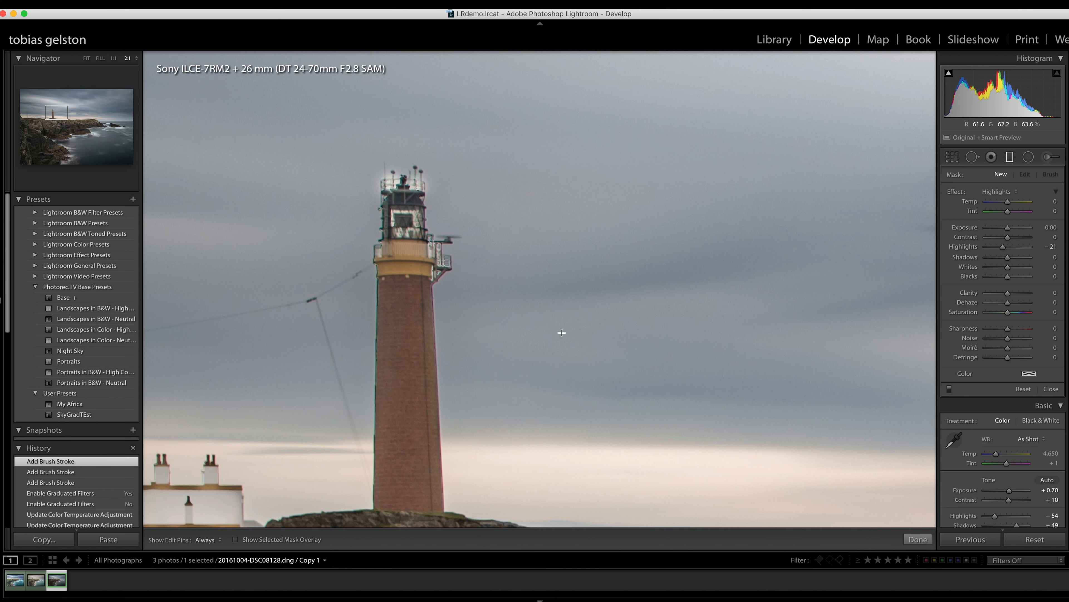
key("z")
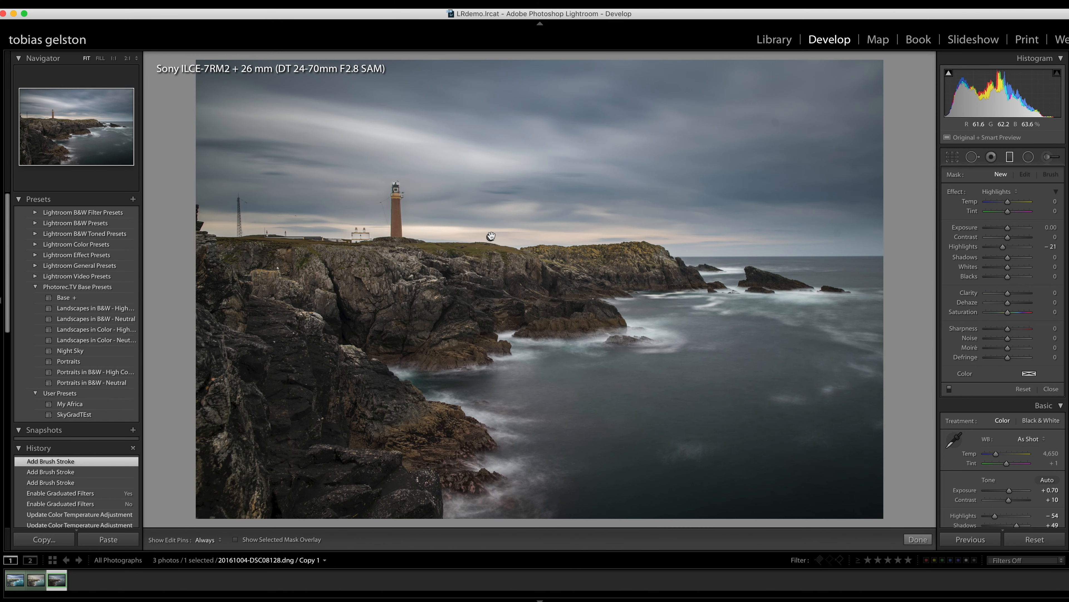
left_click(491, 237)
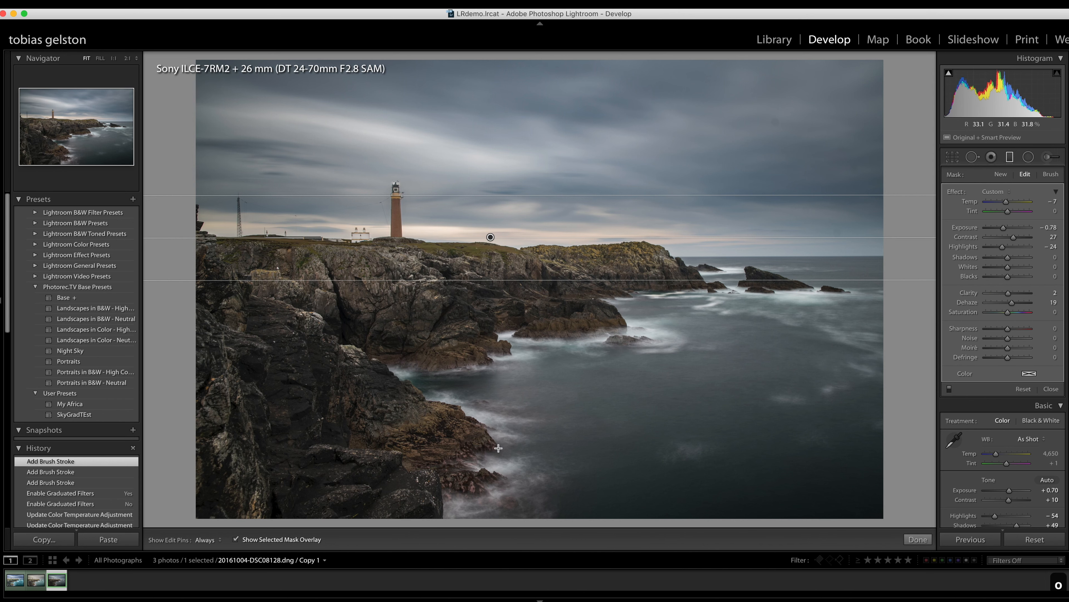
key("o")
key("z")
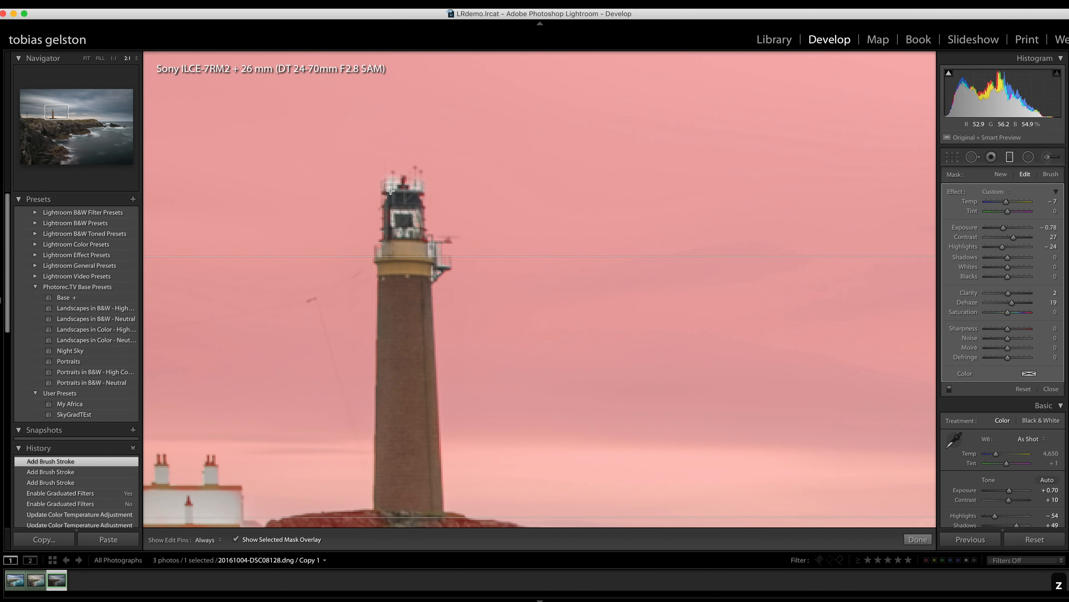
- Paint the sky filter's mask back around the lighthouse's lantern room with brush A at size 2.0, feather 100 and flow 45
left_click(1050, 174)
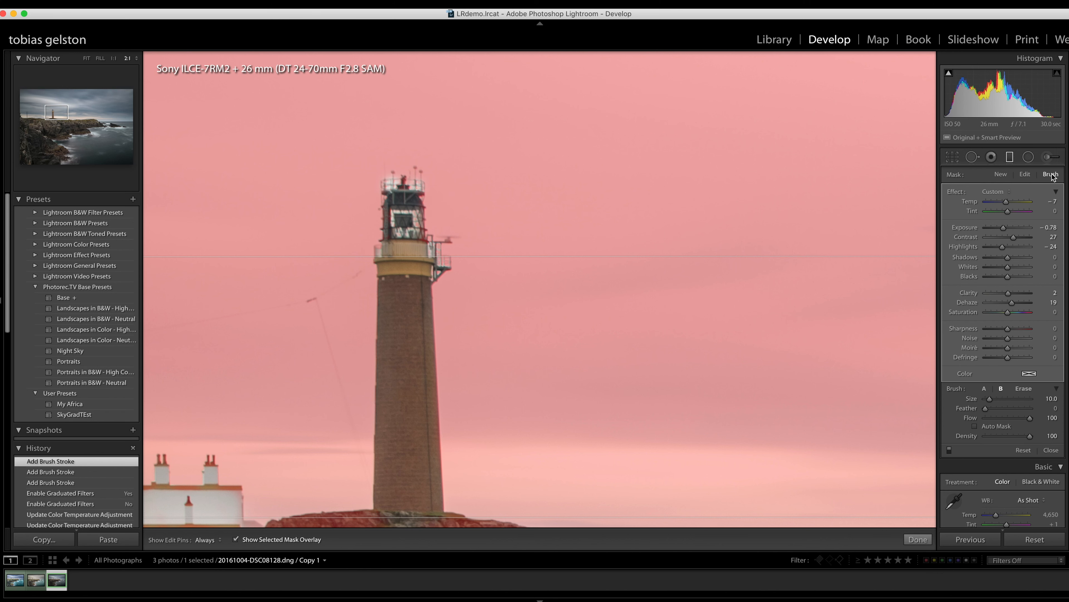
left_click(985, 388)
key("bracketleft")
key("bracketleft")
key("bracketleft")
key("bracketleft")
key("h")
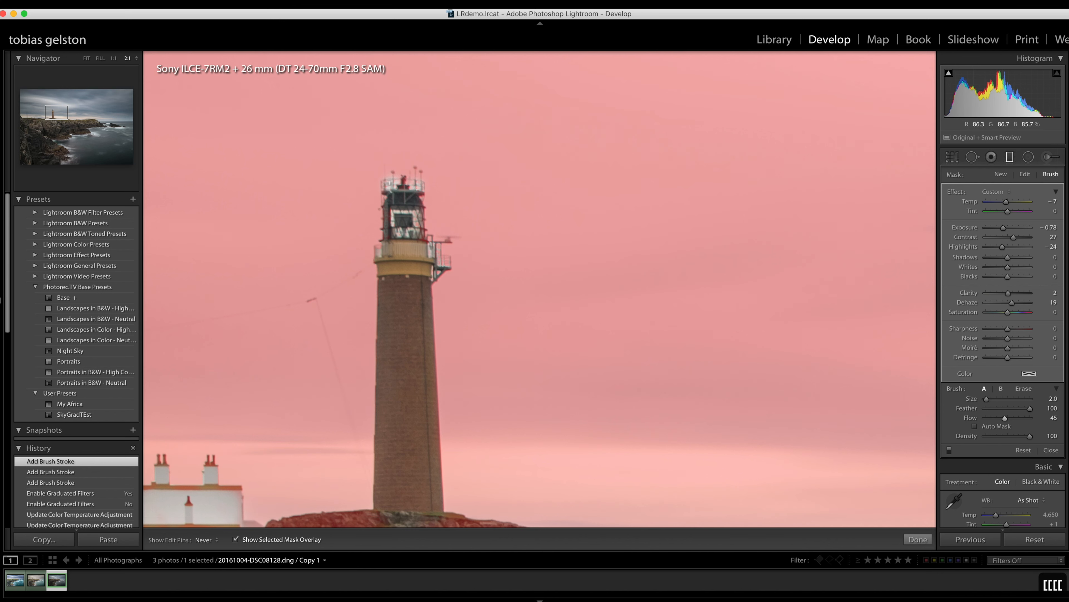
left_click_drag(388, 185, 417, 190)
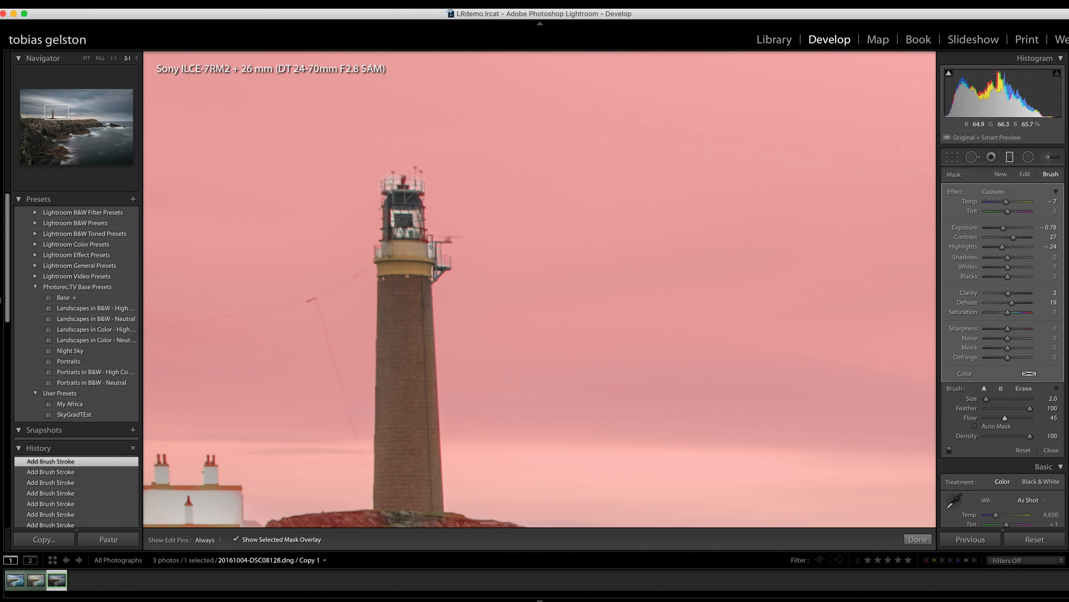
key("h")
key("h")
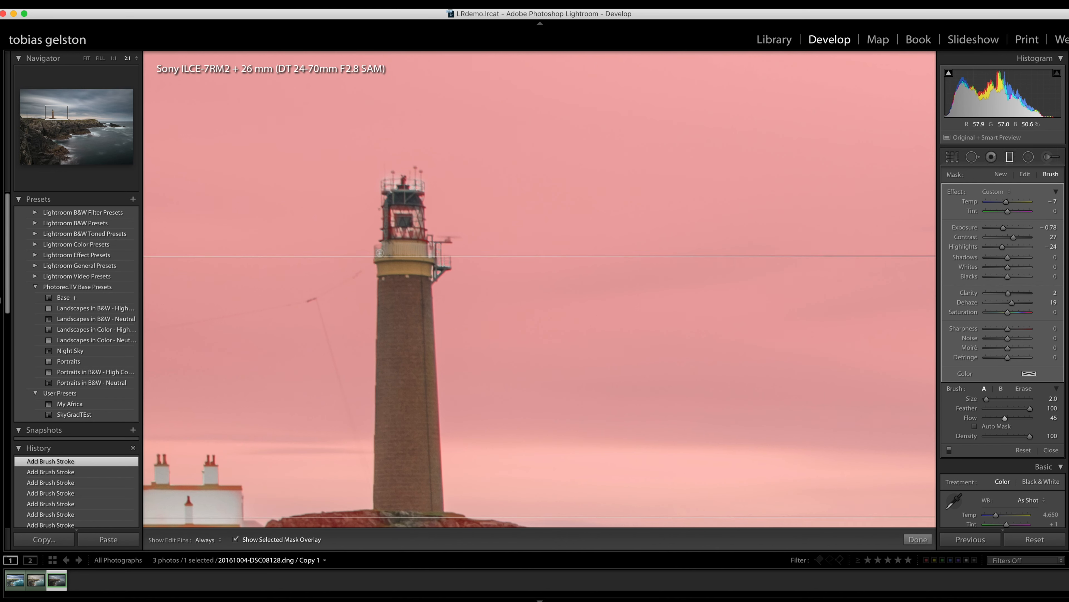
key("h")
key("h")
- Check the sky filter on the whole photo with its mask overlay hidden and shown, and close the filter
key("z")
key("o")
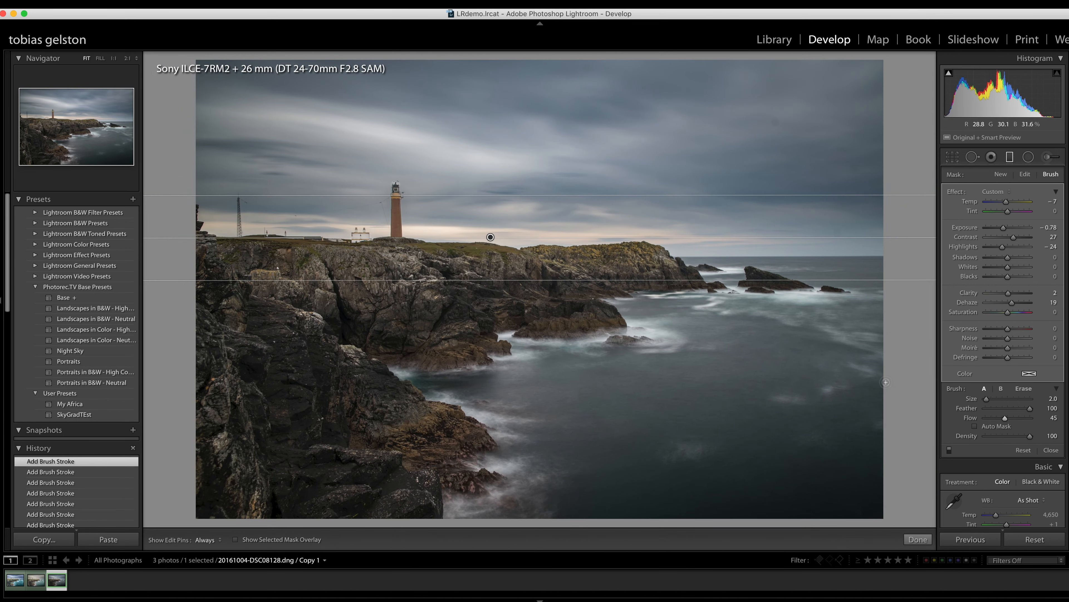
key("o")
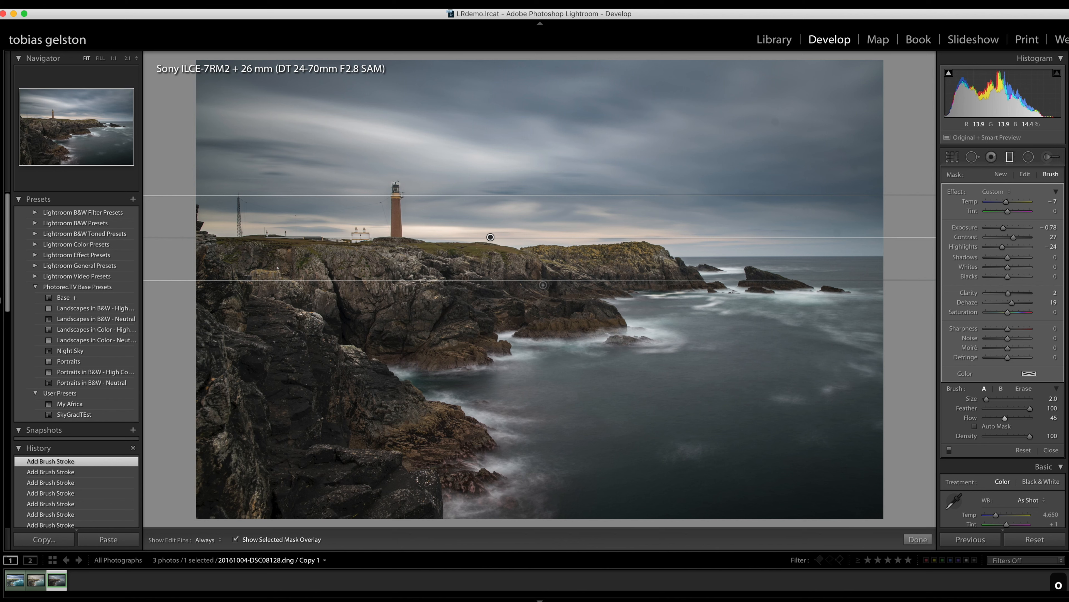
key("o")
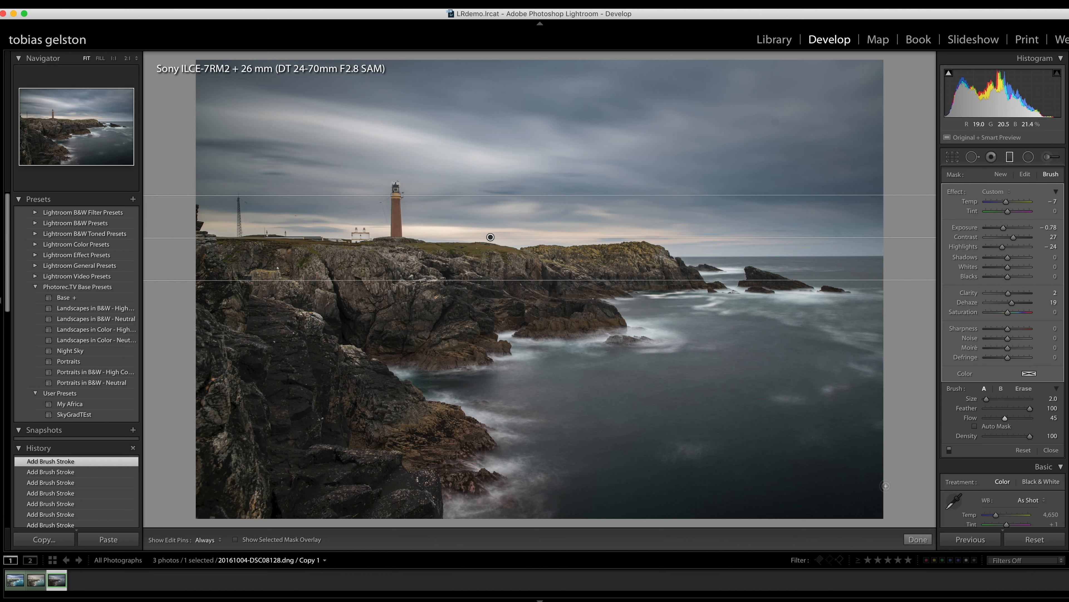
left_click(918, 539)
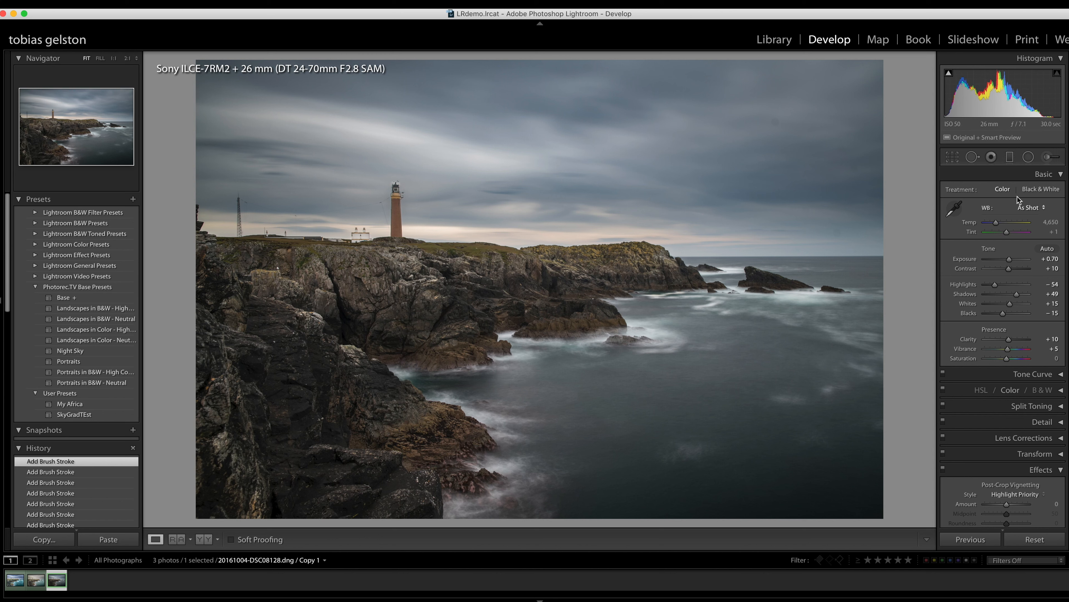
- Add a second graduated filter upward across the horizon to cover the rocks and sea, using the Shadows effect preset
left_click(1010, 158)
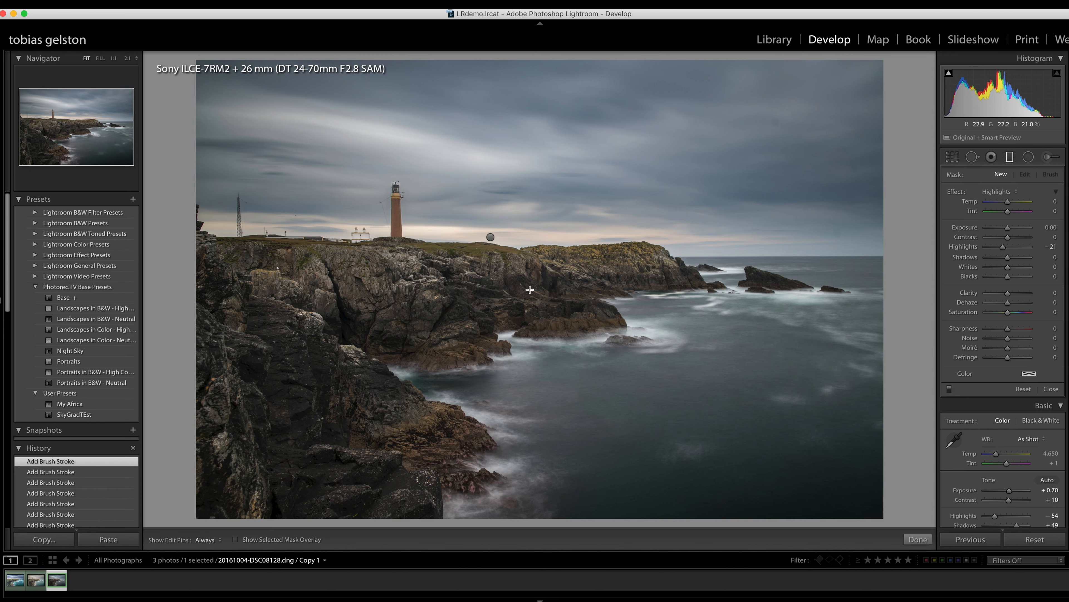
left_click_drag(530, 293, 529, 258)
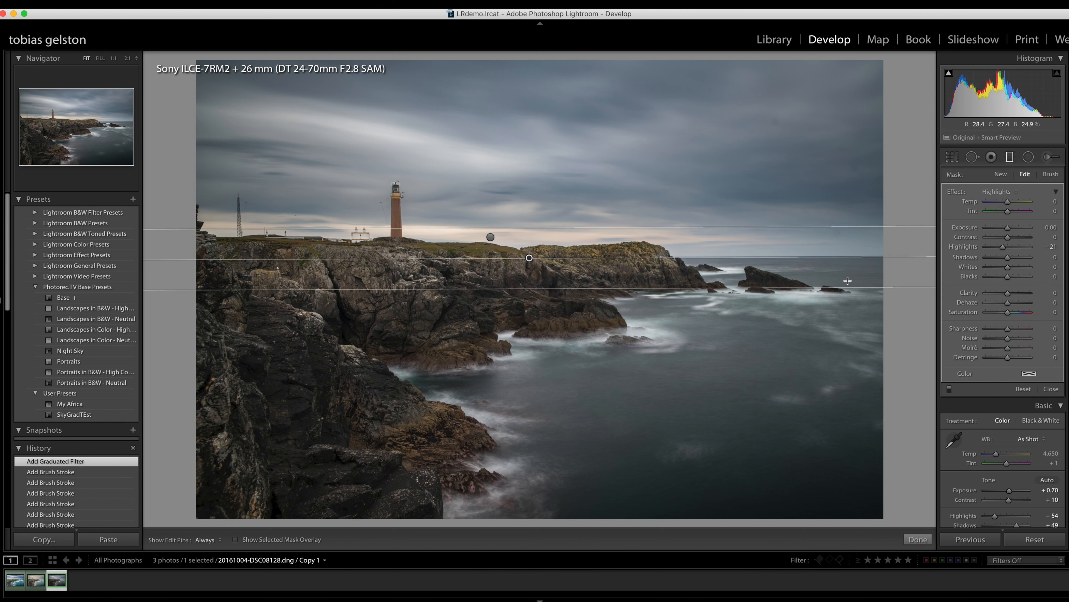
left_click(995, 191)
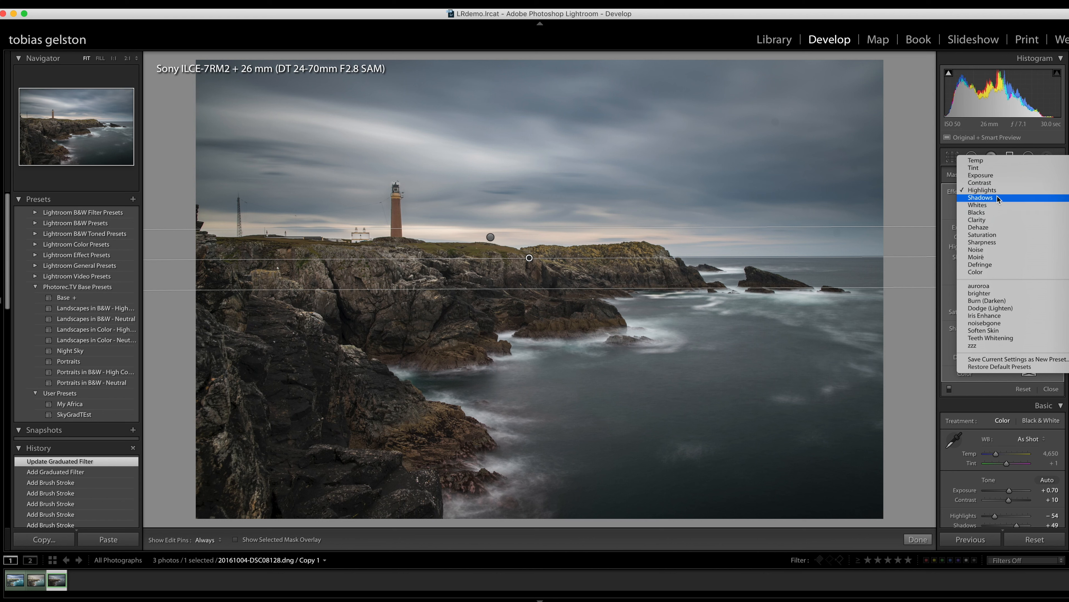
left_click(997, 197)
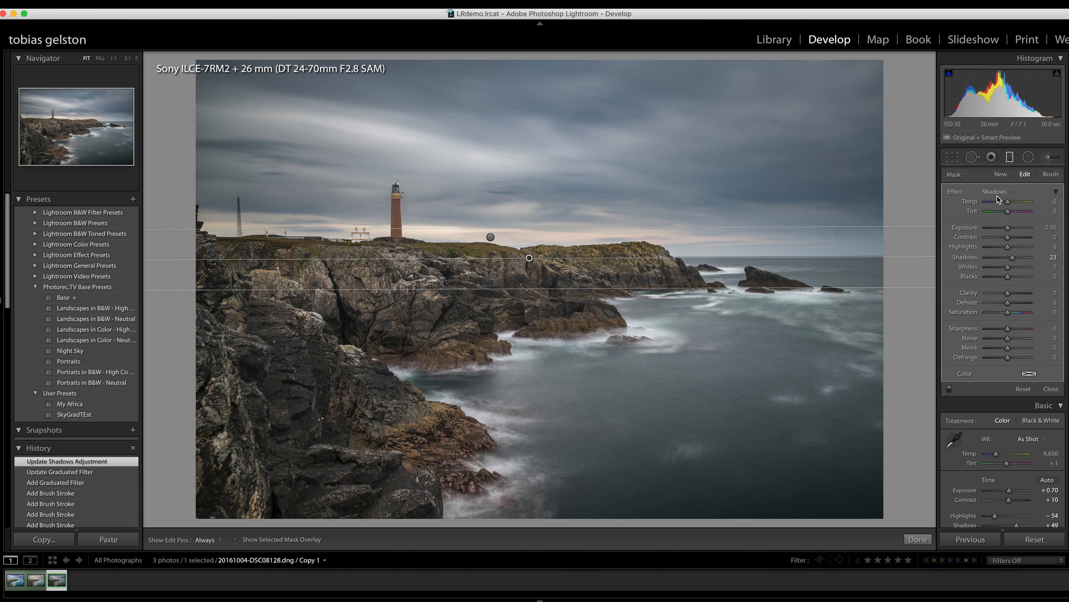
- Set the foreground filter's Shadows to 16, Blacks to −16, Clarity to 19 and Saturation to 7
left_click(1014, 258)
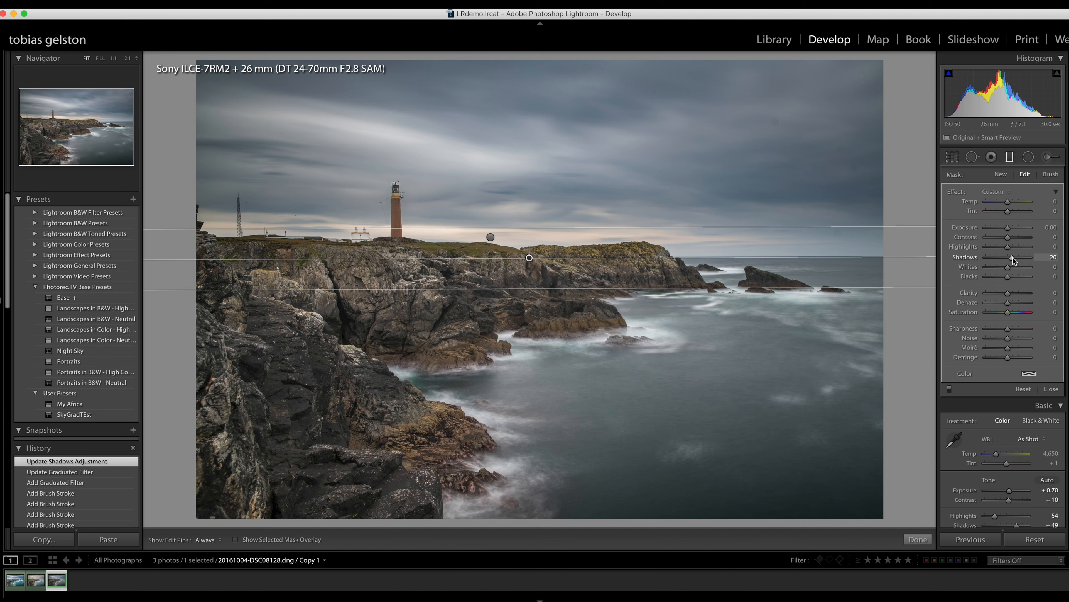
left_click(1013, 258)
left_click(1007, 276)
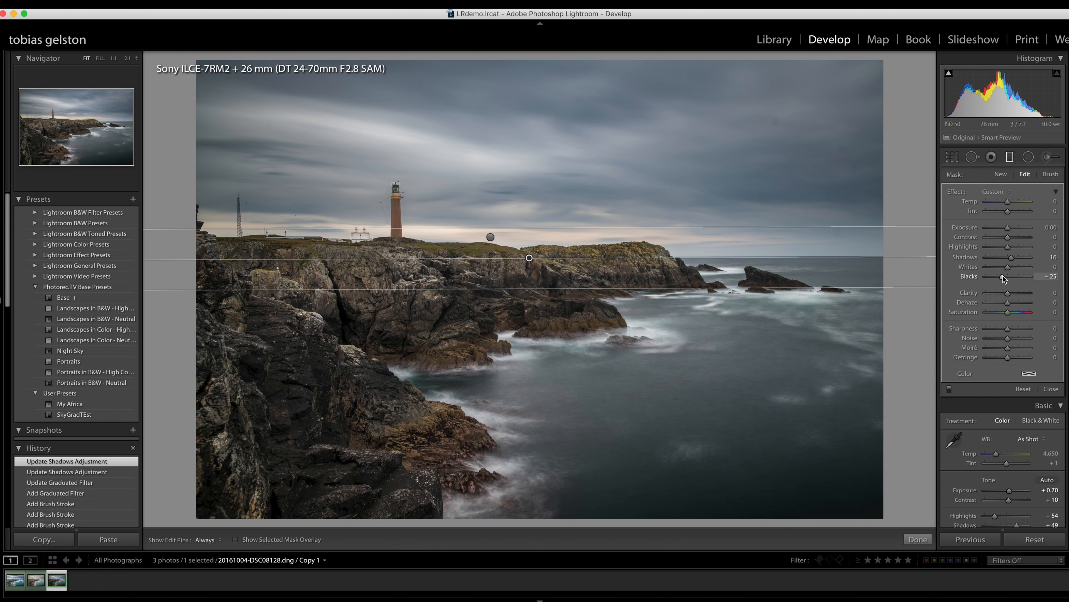
left_click_drag(1003, 276, 1004, 276)
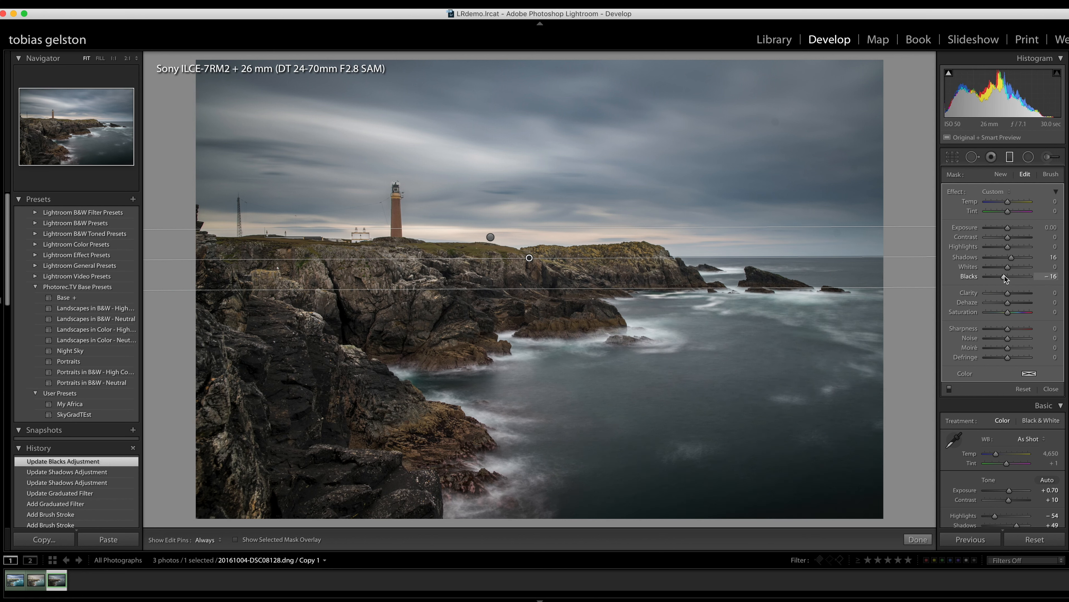
left_click(1014, 293)
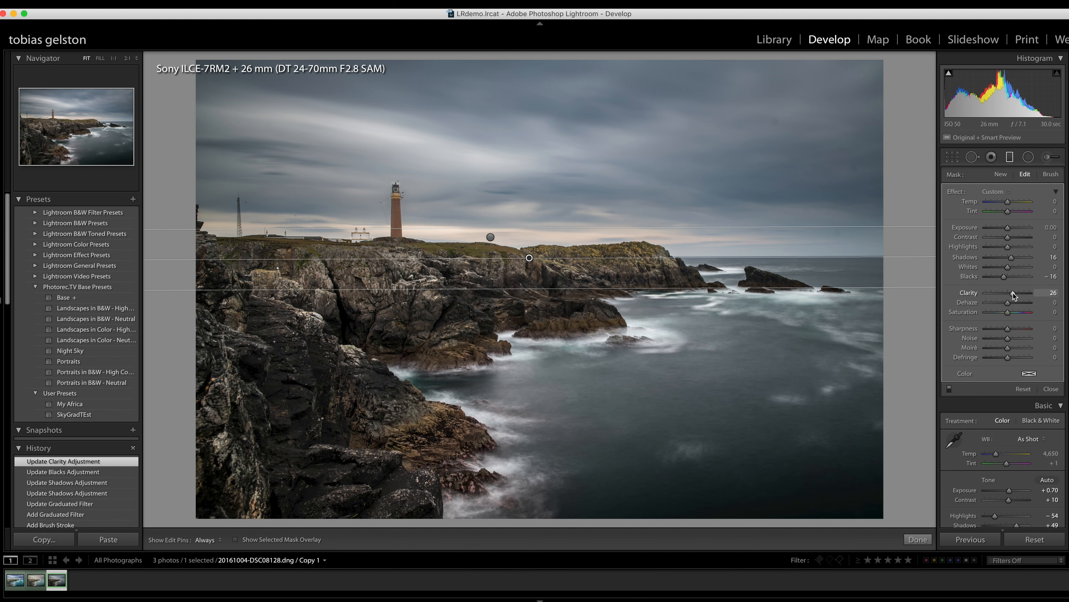
left_click_drag(1012, 292, 1012, 293)
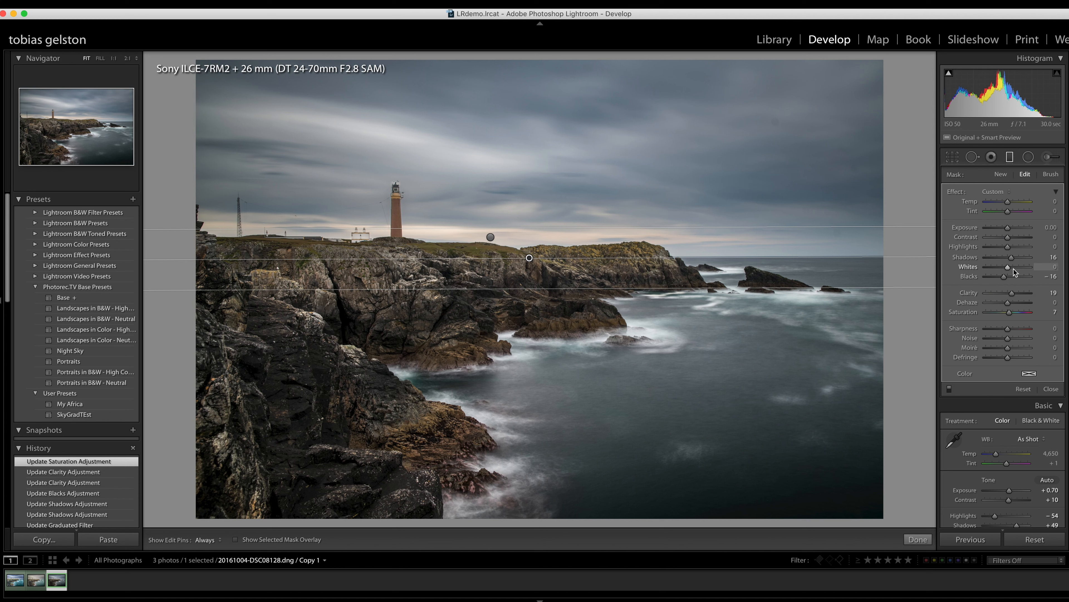
- Raise the foreground filter's Whites to 4 and Clarity to 23
key("Up")
key("Up")
key("Up")
key("Up")
key("Up")
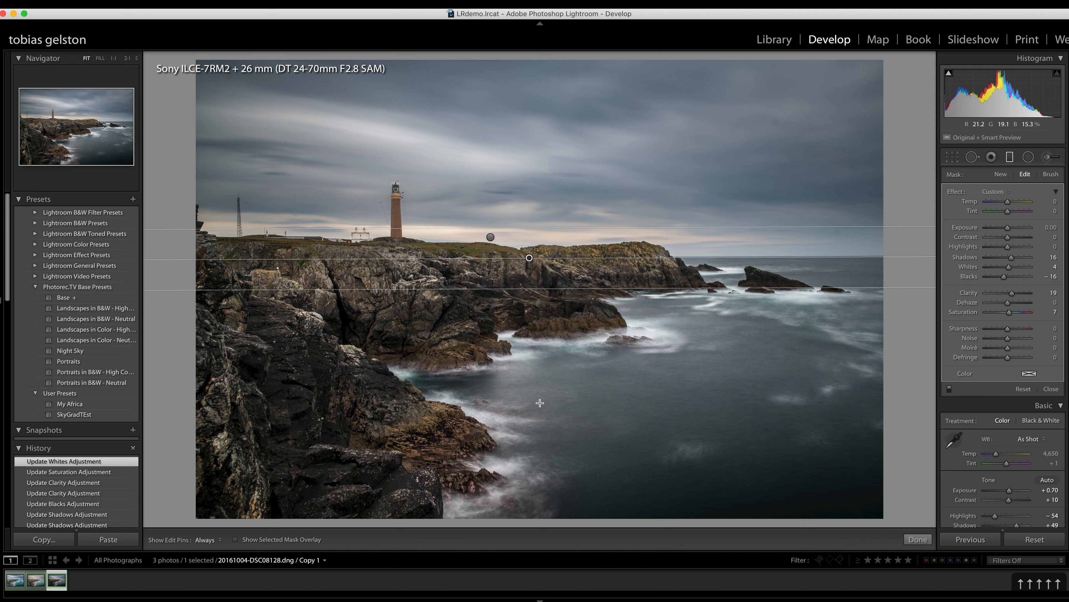
key("Up")
key("Up")
key("Up")
key("Up")
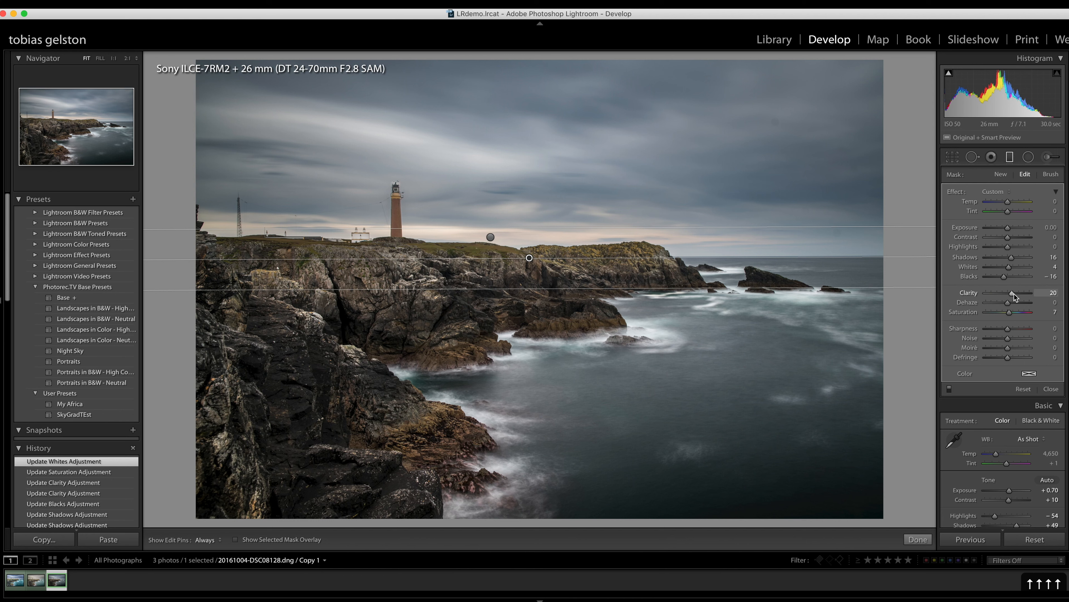
key("Up")
key("Up")
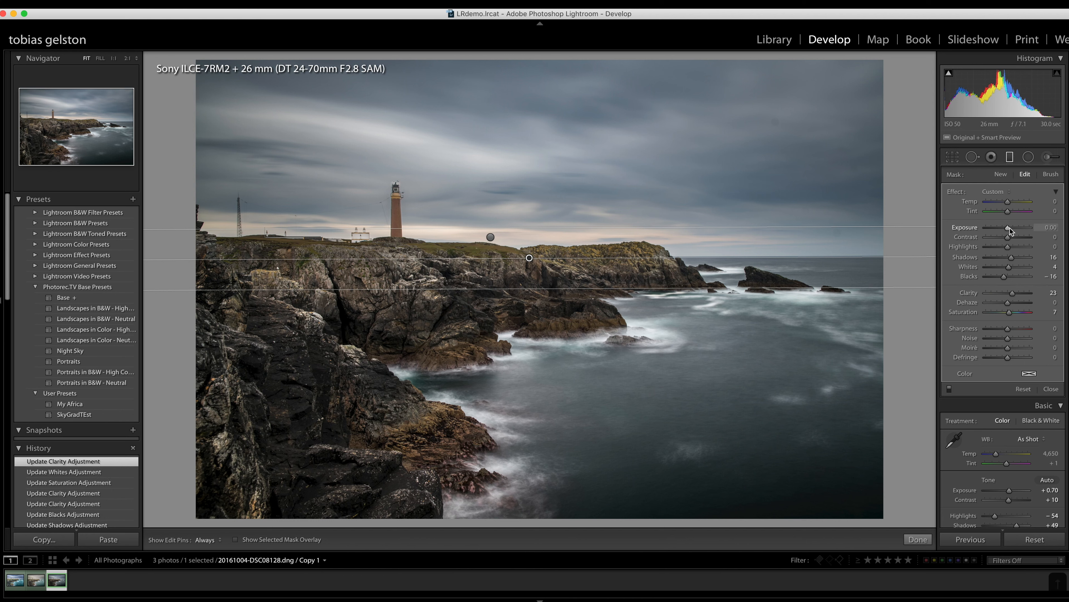
- Set the foreground filter's Exposure to 0.30 and Blacks to −17, and close the filter
key("Up")
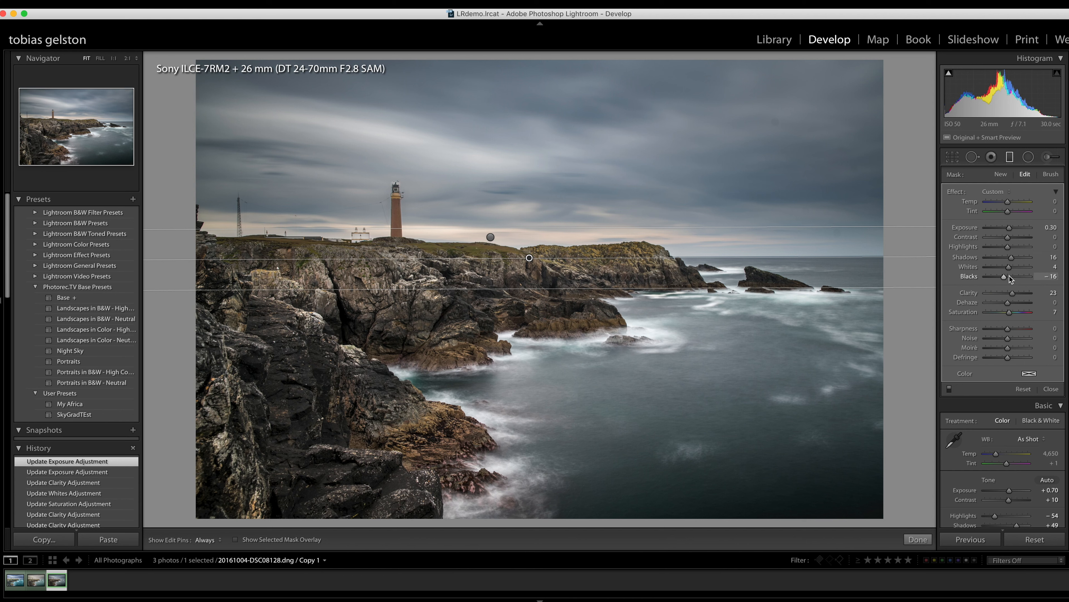
key("Down")
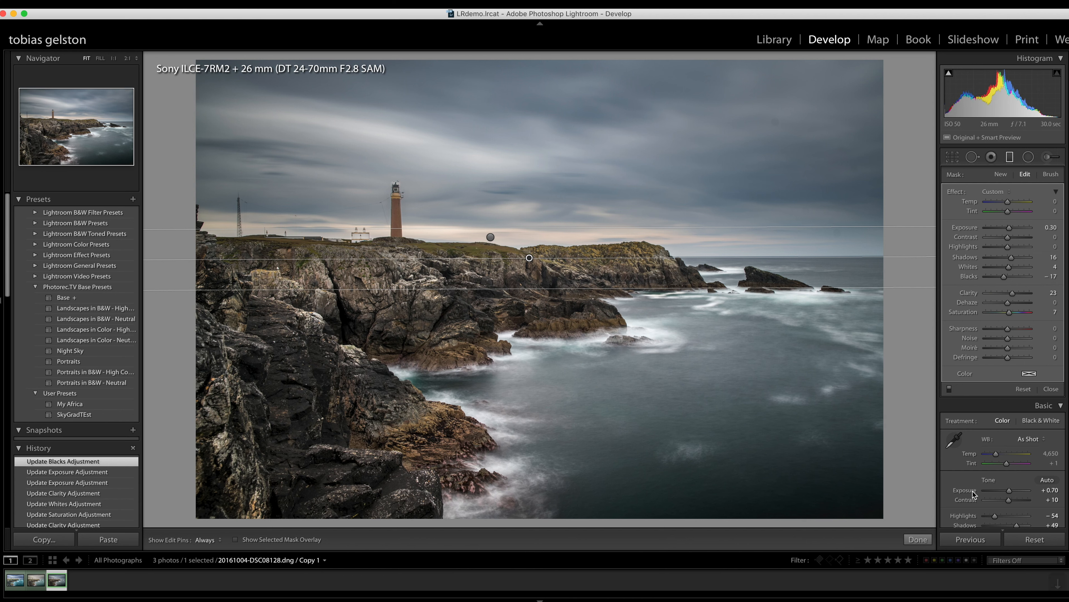
left_click(919, 540)
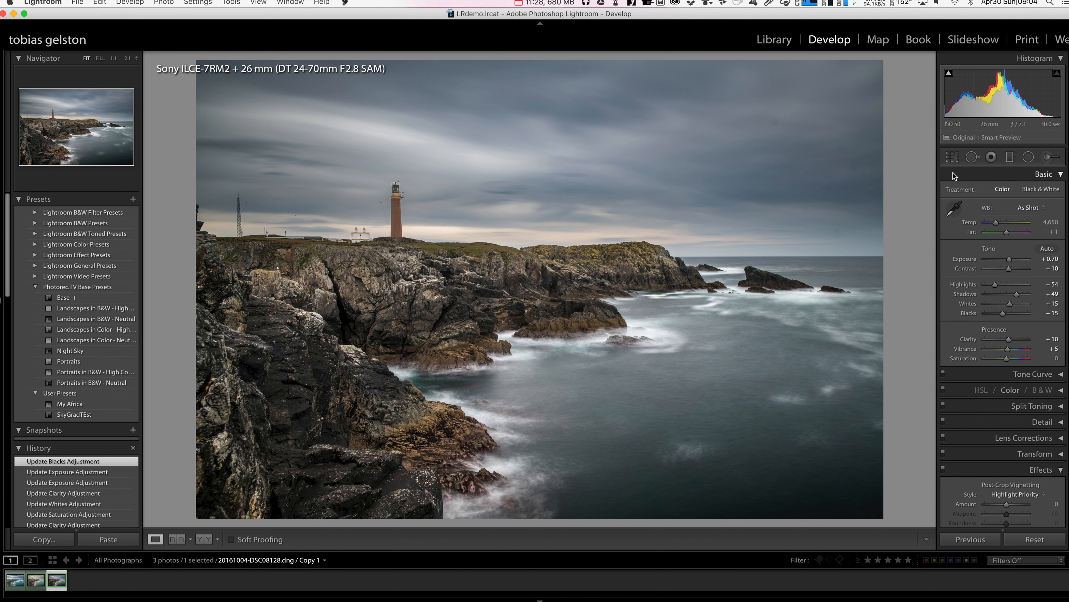
- Crop the photo at its original aspect ratio to cut off the mast beside the house, and tighten the crop slightly from the left
left_click(952, 159)
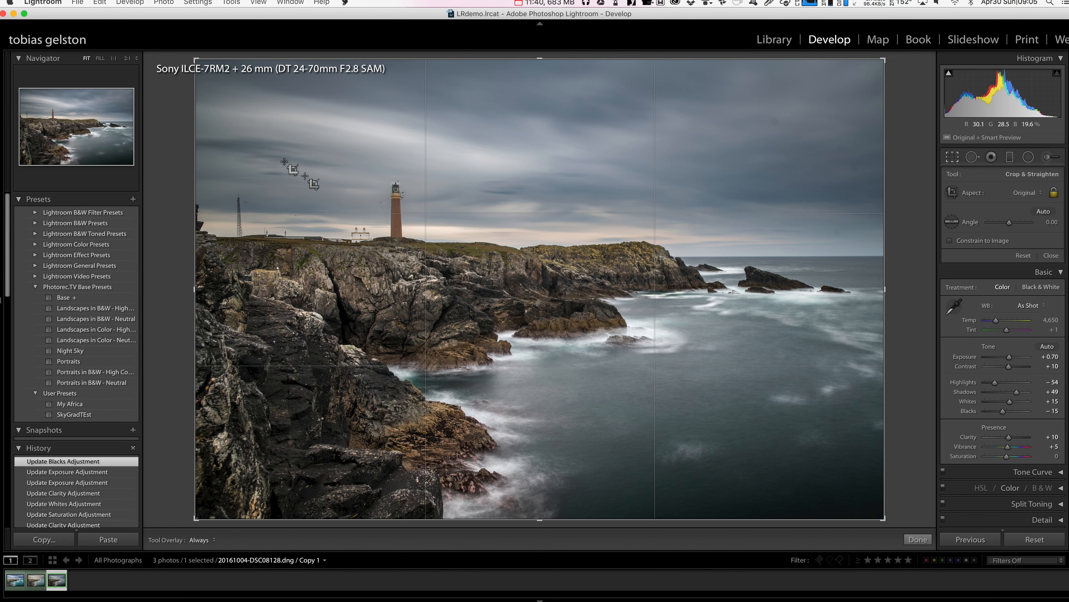
left_click_drag(191, 55, 221, 63)
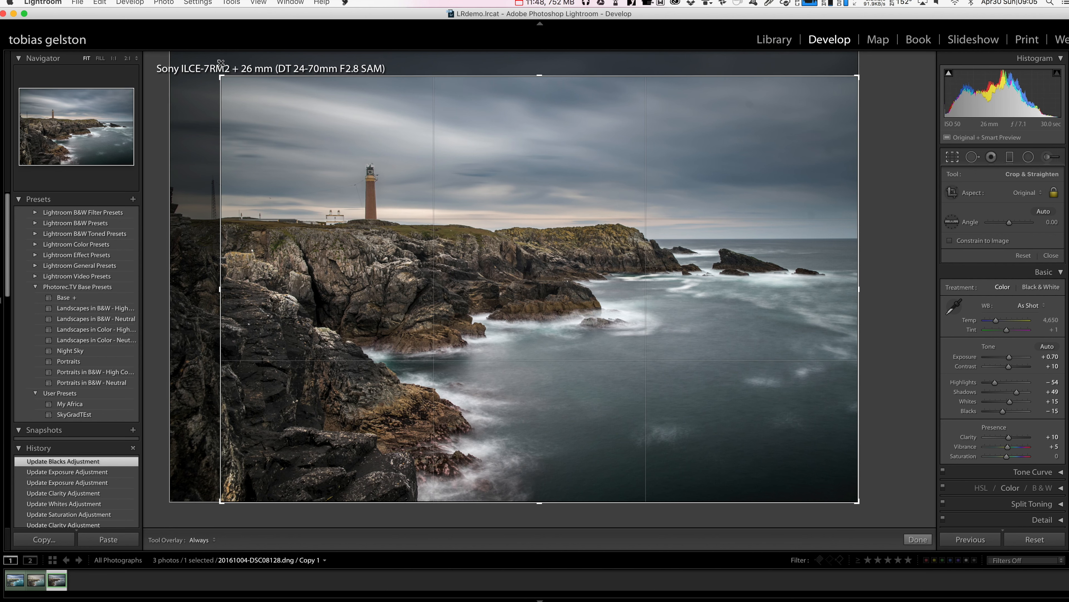
key("Return")
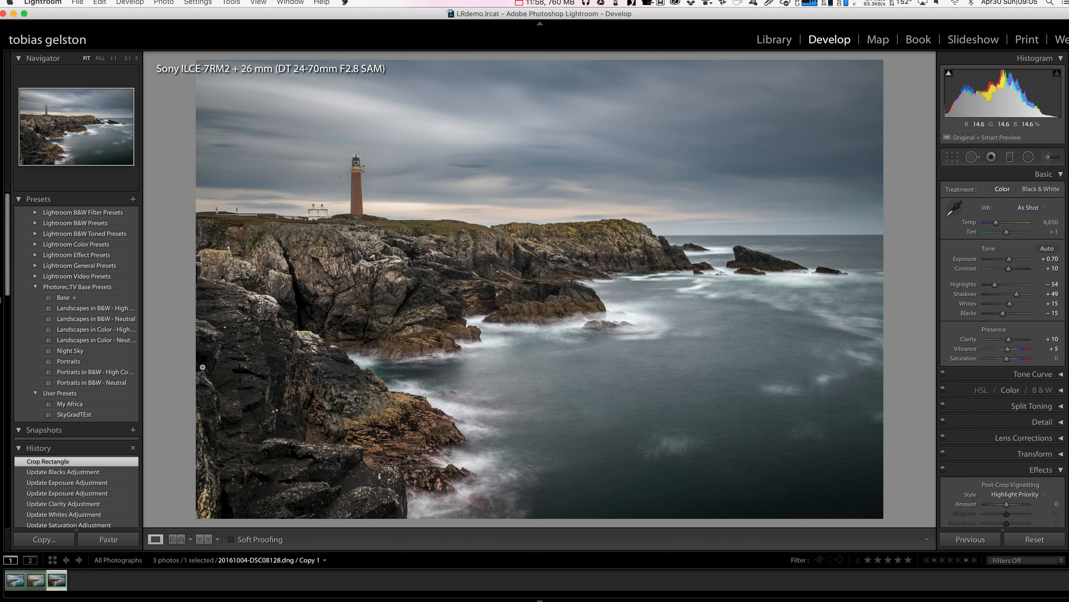
left_click(953, 157)
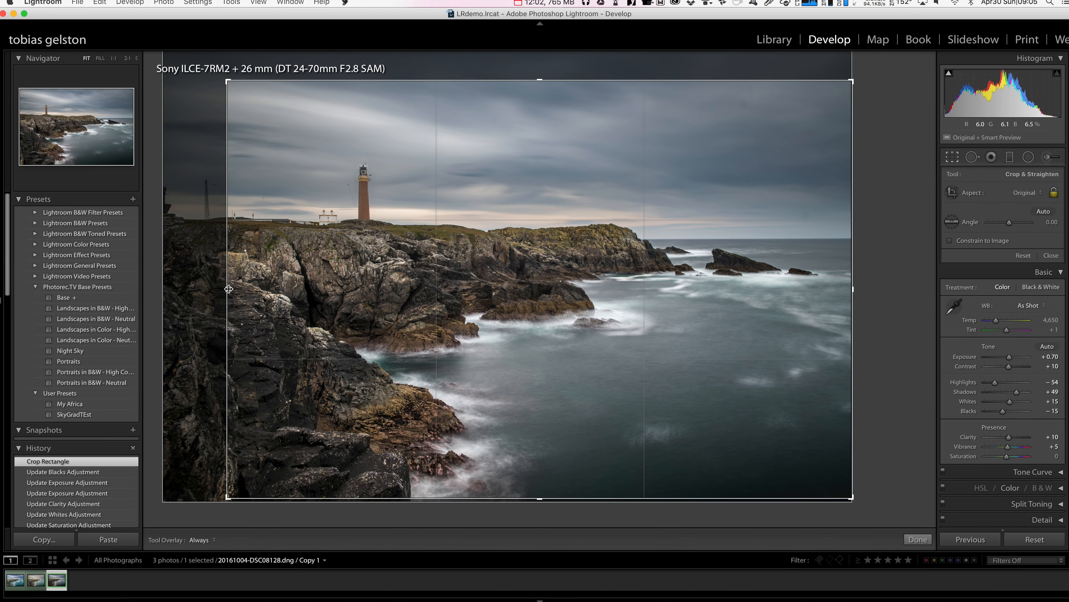
left_click_drag(229, 289, 233, 288)
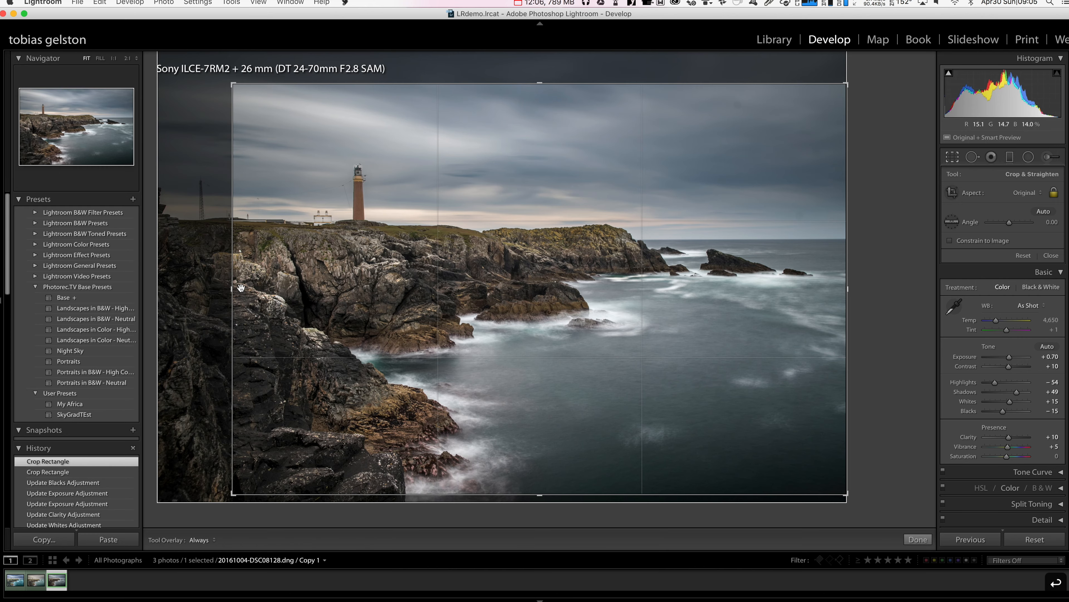
key("Return")
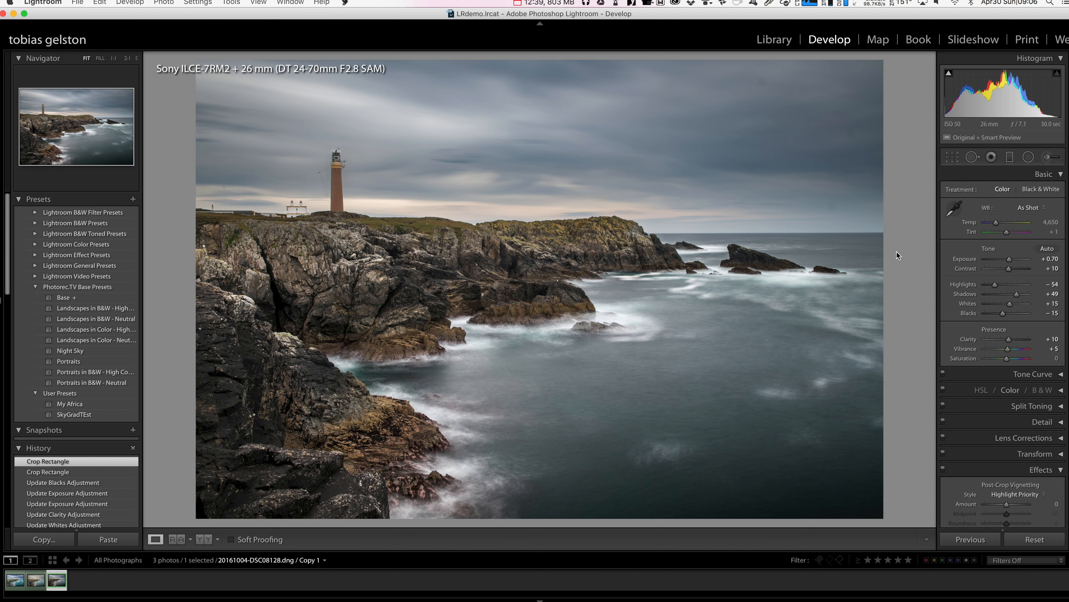
- Start an adjustment brush with Temp −33, Tint −9, Exposure 0.23, Whites 11, Clarity 14 and Saturation 11, and all other sliders at zero
left_click(1048, 158)
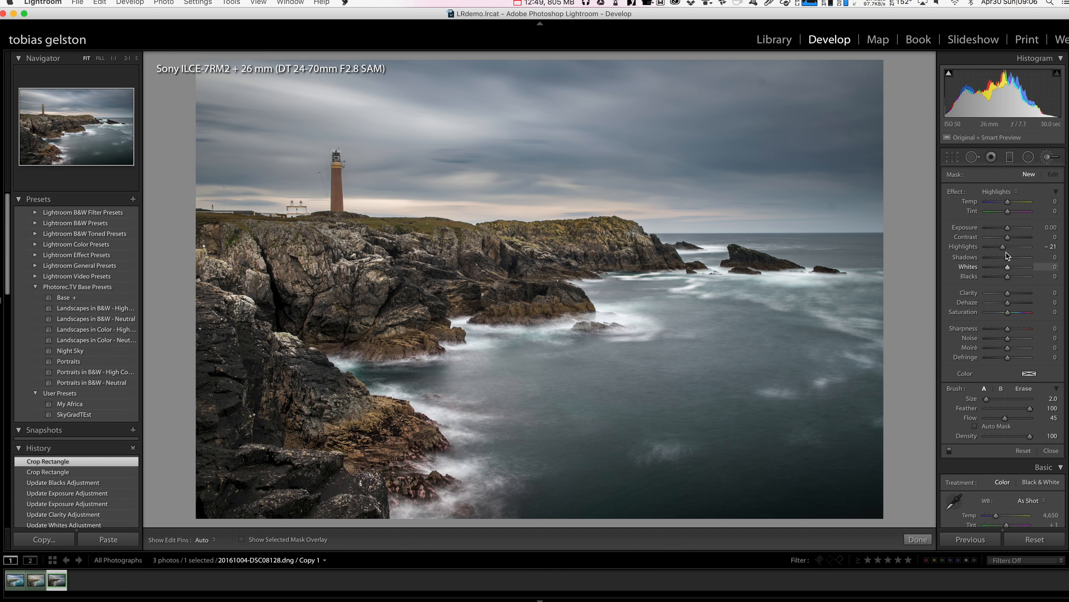
left_click(1006, 192)
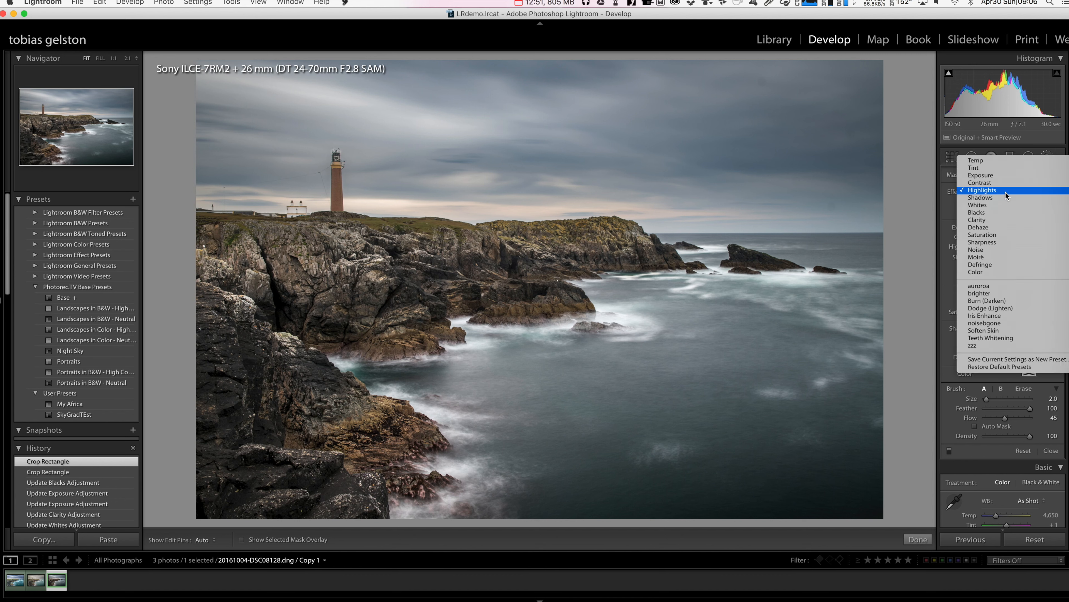
left_click(1003, 161)
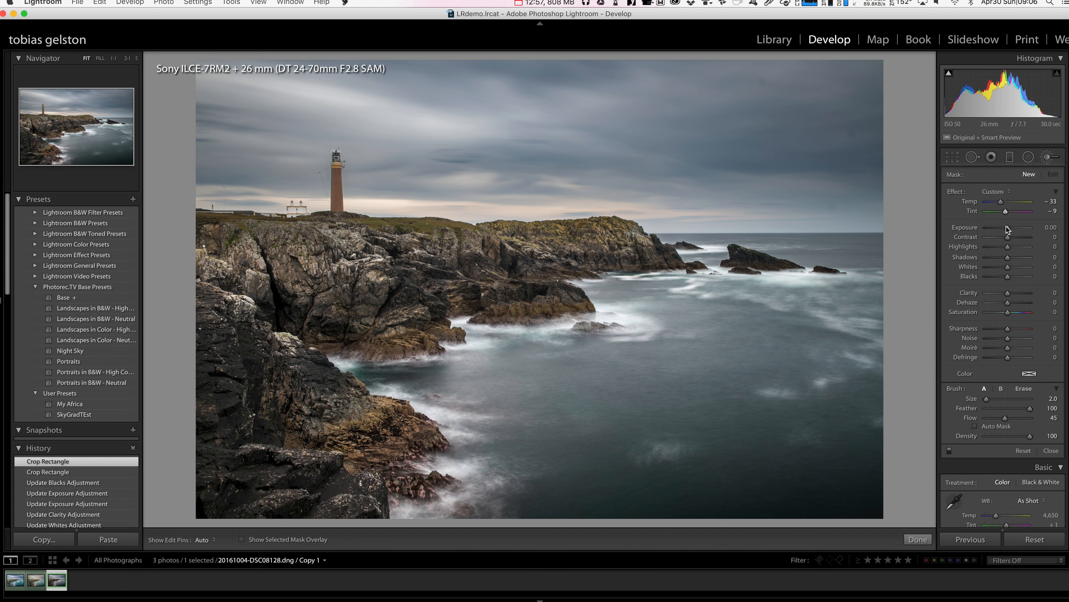
left_click_drag(1008, 228, 1010, 230)
left_click_drag(1010, 267, 1012, 313)
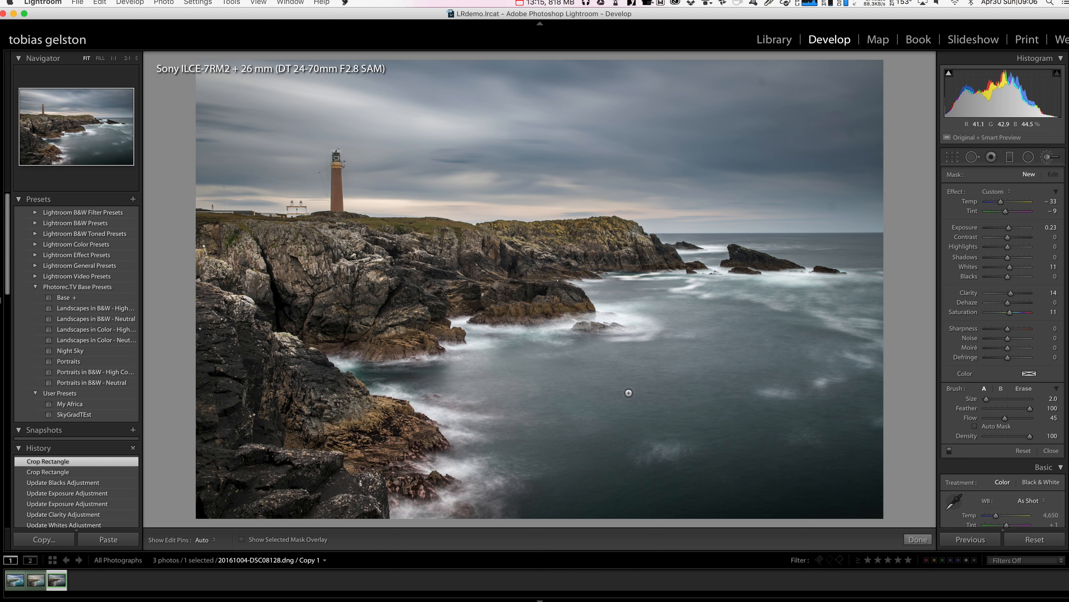
- Set the adjustment brush to size 26, Feather 56 and Flow 65
key("bracketright")
key("bracketright")
key("bracketright")
key("bracketright")
key("bracketright")
key("bracketright")
key("bracketright")
key("bracketright")
key("bracketright")
mouse_move(992, 401)
left_mouse_down()
mouse_move(1030, 409)
mouse_move(1009, 419)
left_mouse_up()
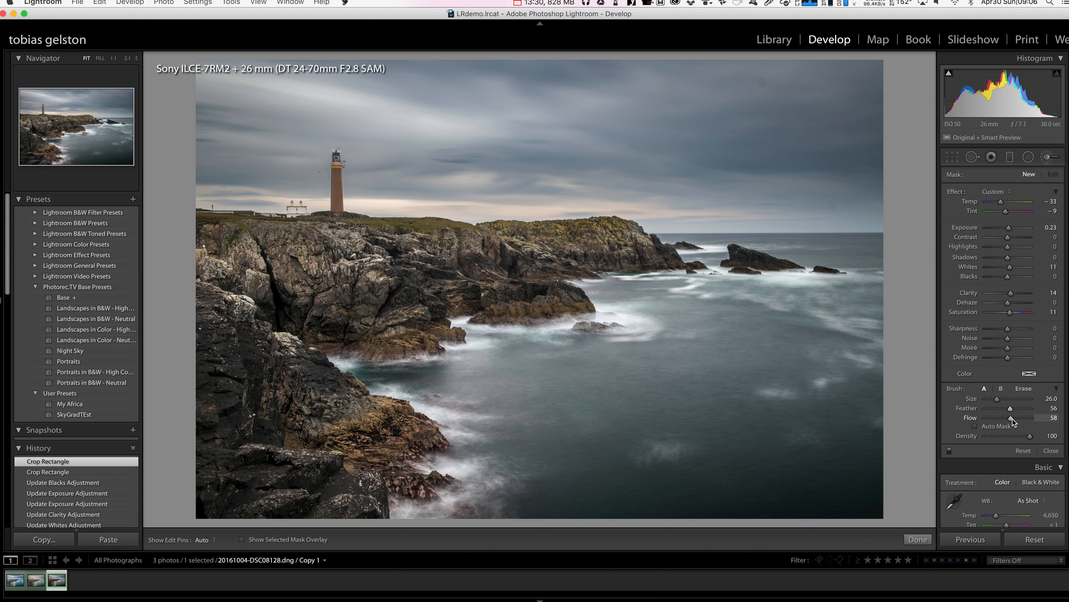
left_click_drag(1016, 421, 1018, 421)
key("h")
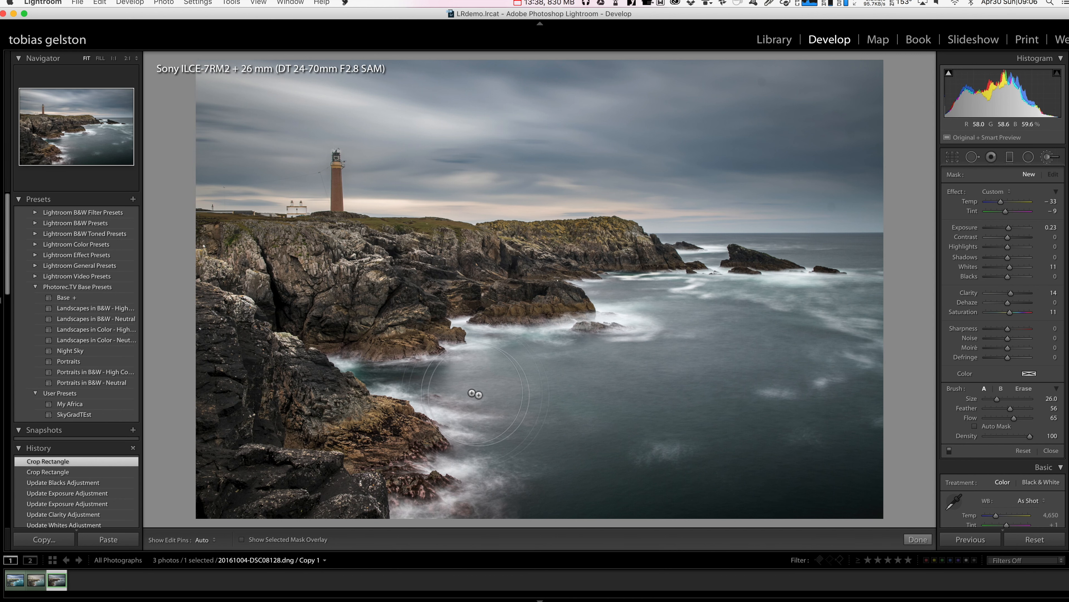
- Paint the brush adjustment over the whole sea up to the horizon and along the rocky shoreline, reducing the brush size to 21
left_click(507, 391)
key("bracketleft")
key("bracketleft")
key("bracketleft")
key("bracketleft")
key("bracketleft")
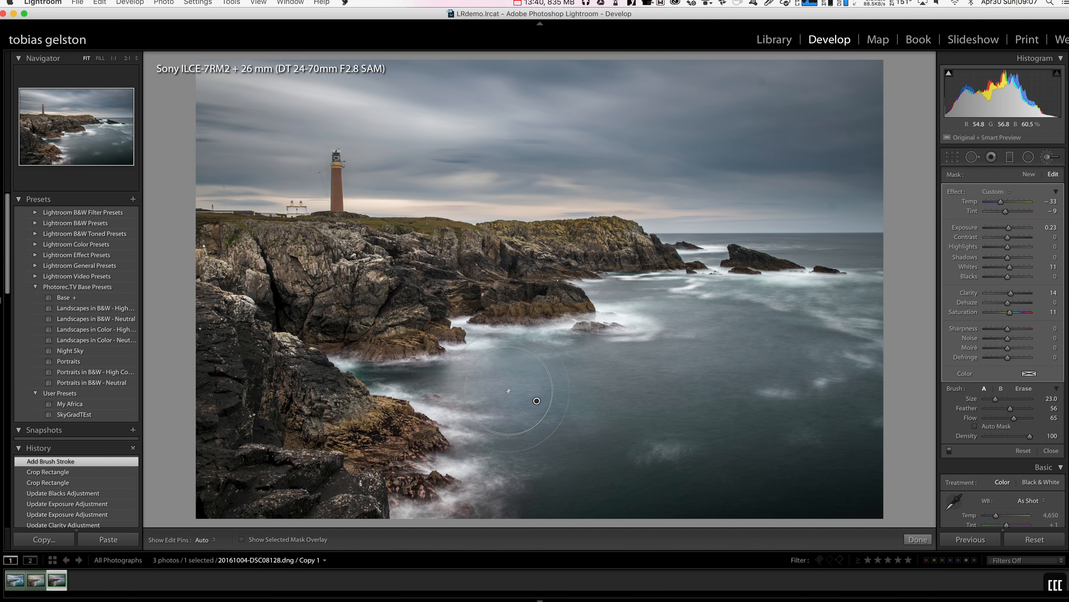
mouse_move(397, 380)
left_mouse_down()
mouse_move(465, 380)
mouse_move(475, 364)
mouse_move(511, 480)
mouse_move(527, 496)
mouse_move(549, 421)
mouse_move(564, 490)
mouse_move(572, 366)
mouse_move(601, 493)
mouse_move(613, 365)
mouse_move(617, 478)
mouse_move(638, 504)
mouse_move(650, 367)
mouse_move(696, 492)
mouse_move(693, 336)
mouse_move(737, 480)
mouse_move(706, 324)
mouse_move(792, 513)
mouse_move(740, 330)
mouse_move(833, 495)
mouse_move(820, 346)
mouse_move(859, 466)
mouse_move(872, 332)
mouse_move(751, 328)
mouse_move(603, 290)
mouse_move(737, 311)
mouse_move(809, 306)
mouse_move(879, 274)
mouse_move(849, 253)
mouse_move(731, 242)
mouse_move(699, 252)
mouse_move(710, 254)
mouse_move(670, 239)
mouse_move(704, 254)
mouse_move(869, 255)
mouse_move(870, 494)
mouse_move(519, 498)
mouse_move(535, 418)
mouse_move(437, 374)
mouse_move(375, 373)
left_mouse_up()
mouse_move(491, 364)
left_mouse_down()
mouse_move(658, 367)
mouse_move(641, 297)
mouse_move(726, 329)
mouse_move(741, 320)
left_mouse_up()
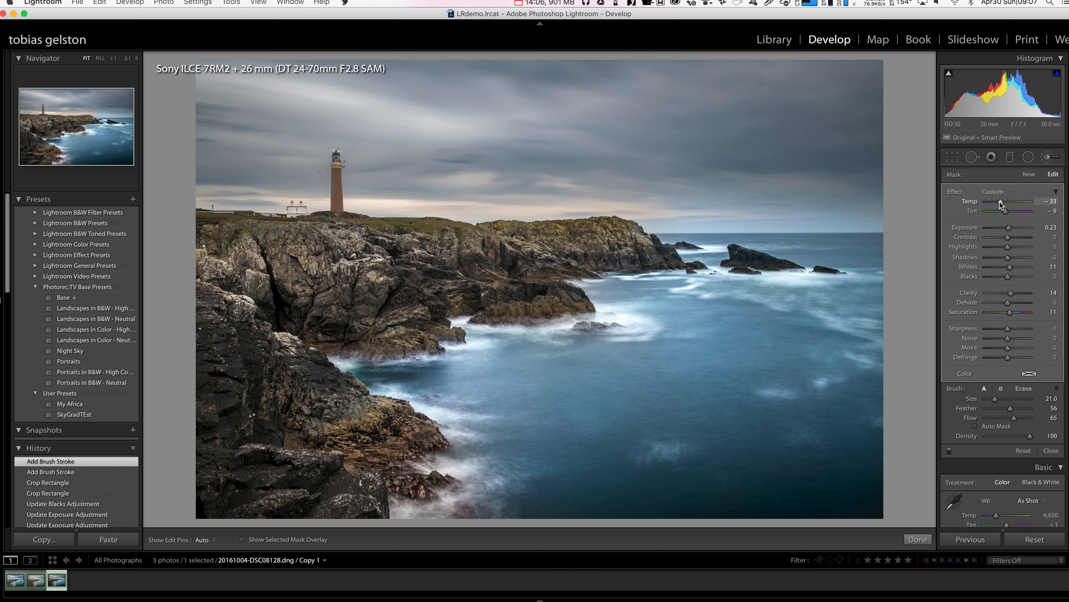
- Set the sea brush adjustment's Temp to −14
left_click_drag(1000, 202, 1004, 202)
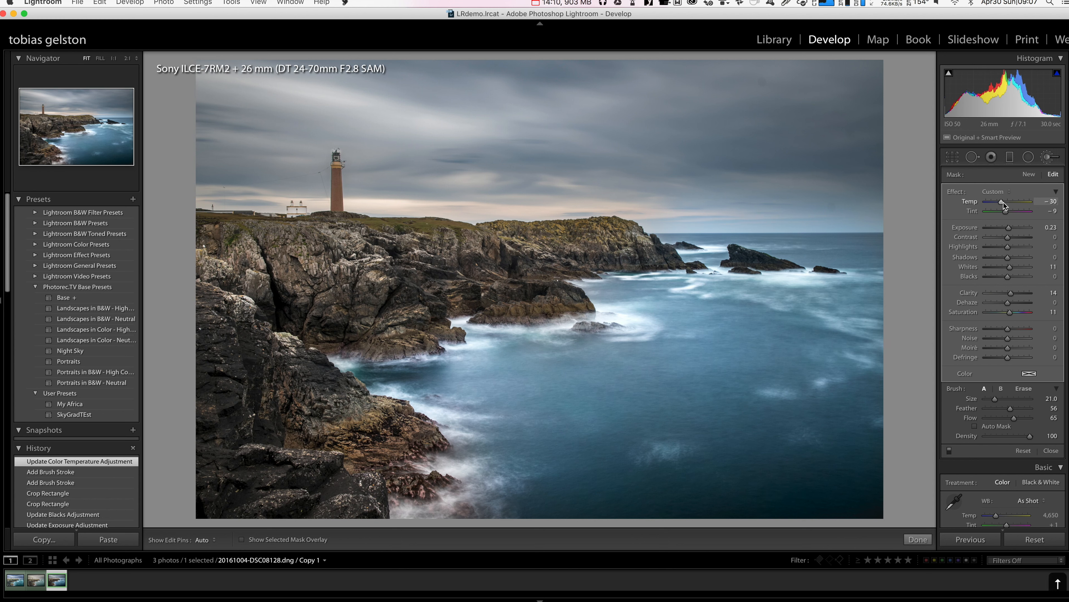
key("Up")
key("Up")
key("Up")
key("Up")
key("Up")
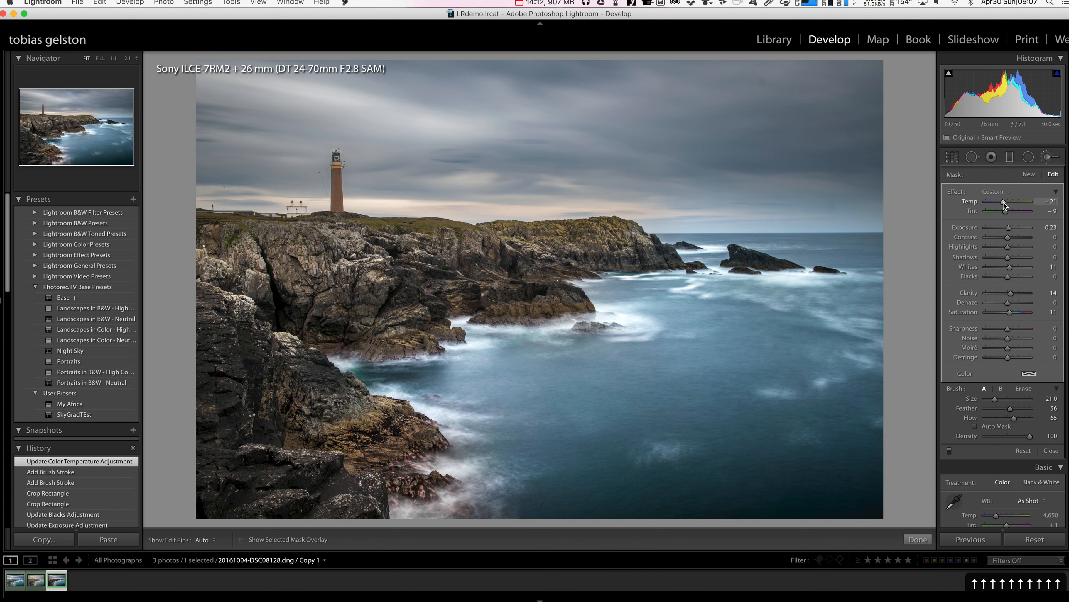
key("Up")
key("Up")
key("Up")
key("Up")
key("Up")
key("Up")
key("Up")
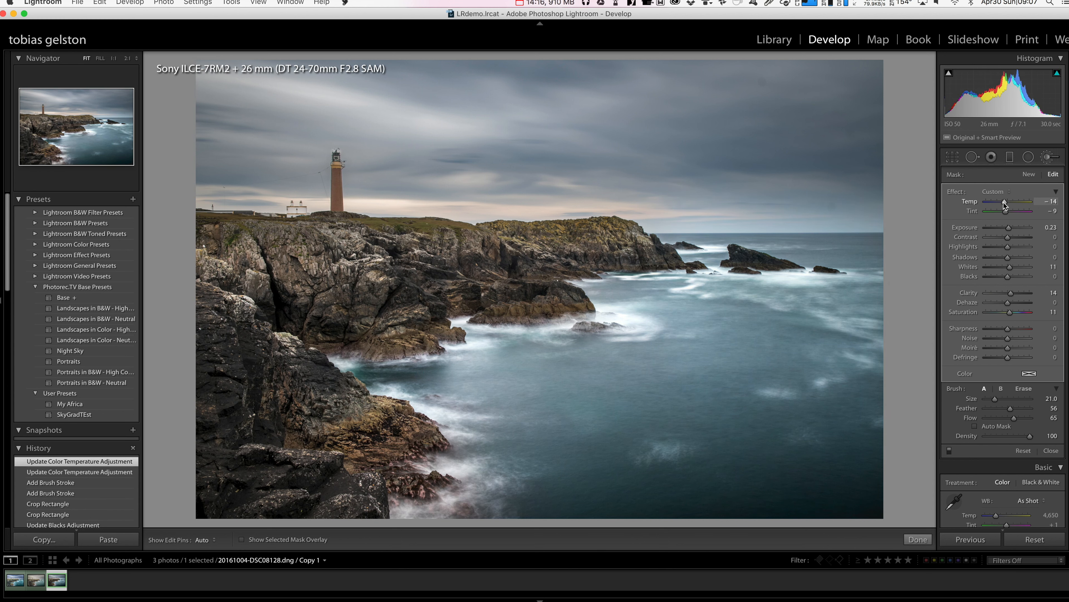
- Set the sea brush adjustment's Tint to −22
key("Down")
key("Down")
key("Down")
key("Down")
key("Down")
key("Down")
key("Down")
key("Down")
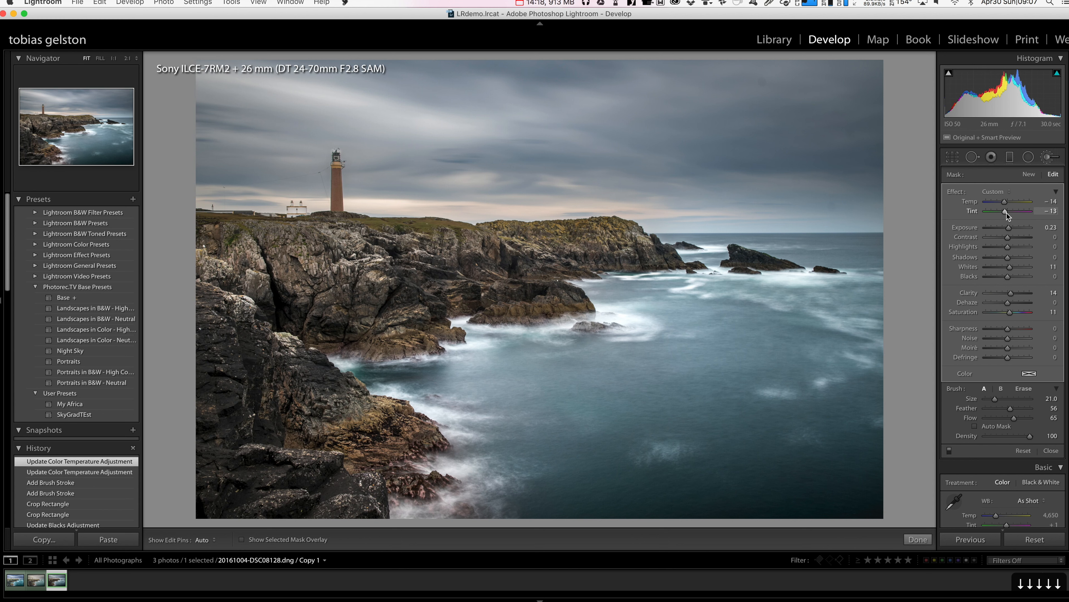
key("Down")
key("Down")
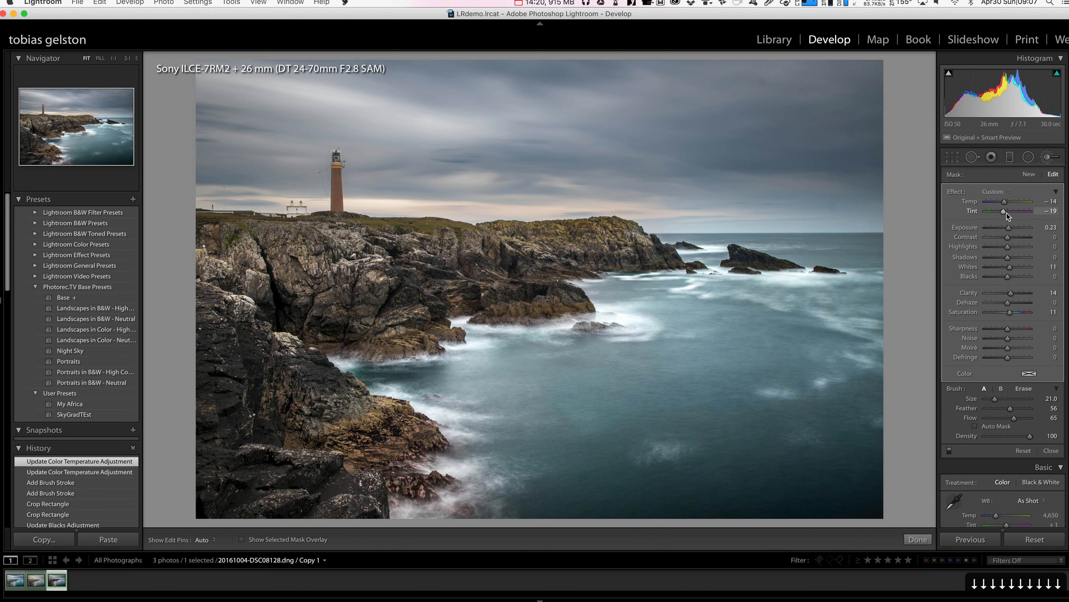
key("Down")
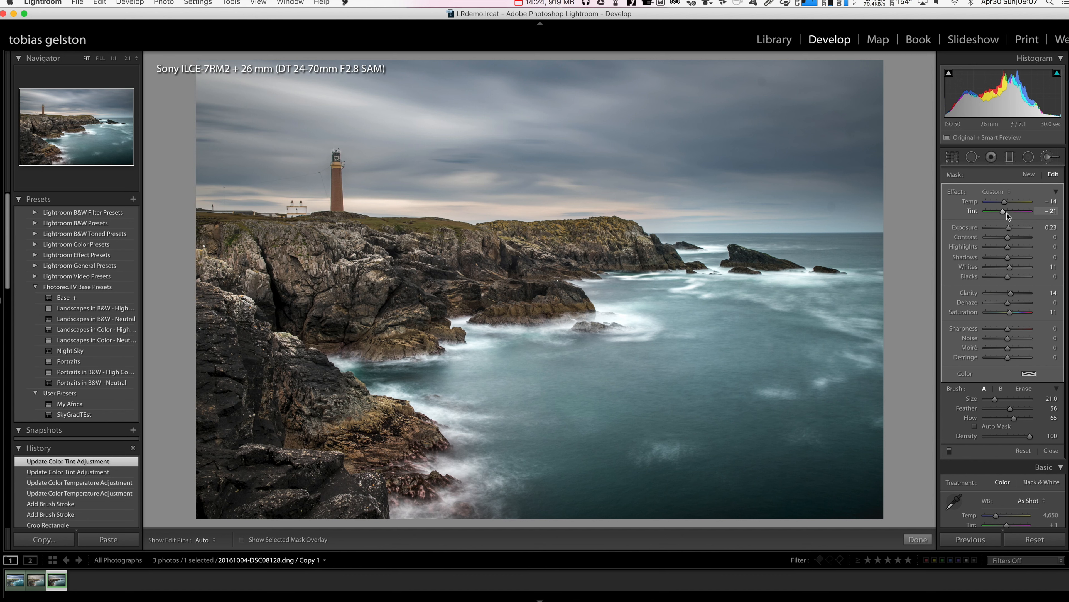
key("Down")
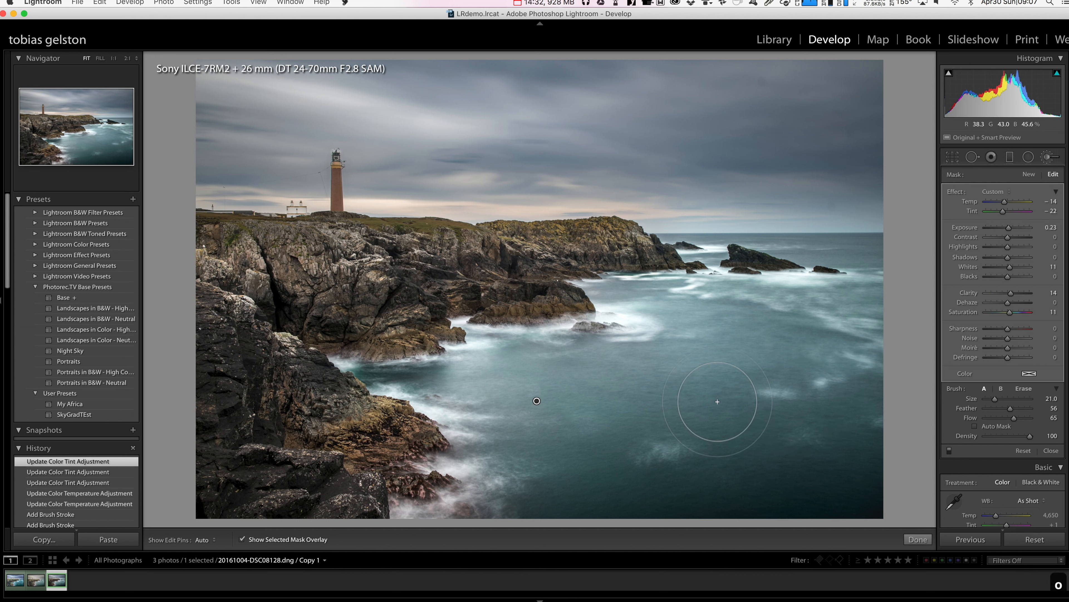
- Show the sea mask overlay and set the erase brush to size 4 and Feather 82 with Auto Mask on
key("o")
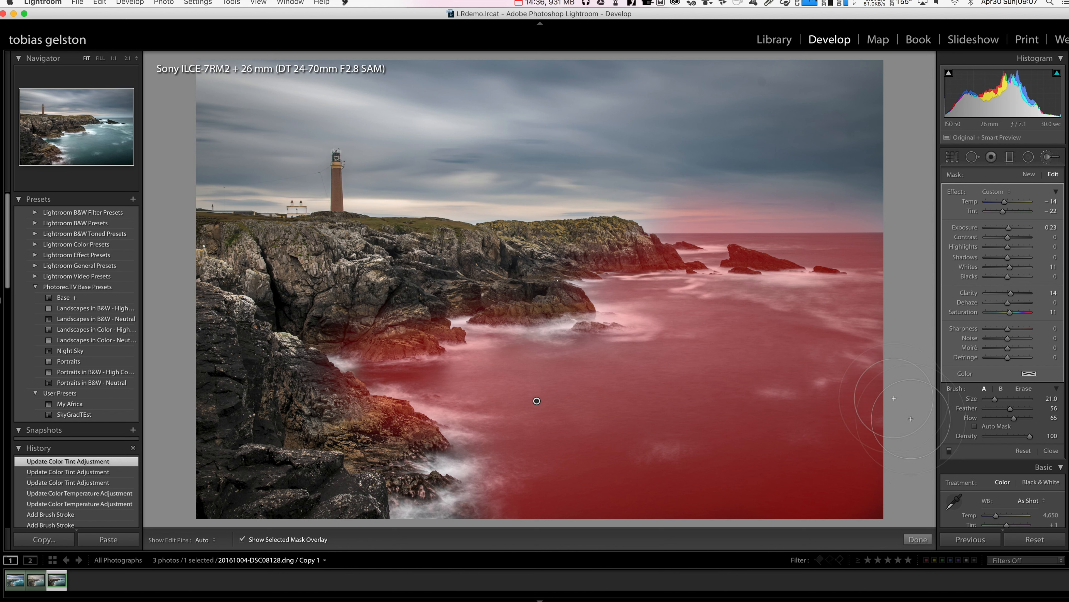
key("alt")
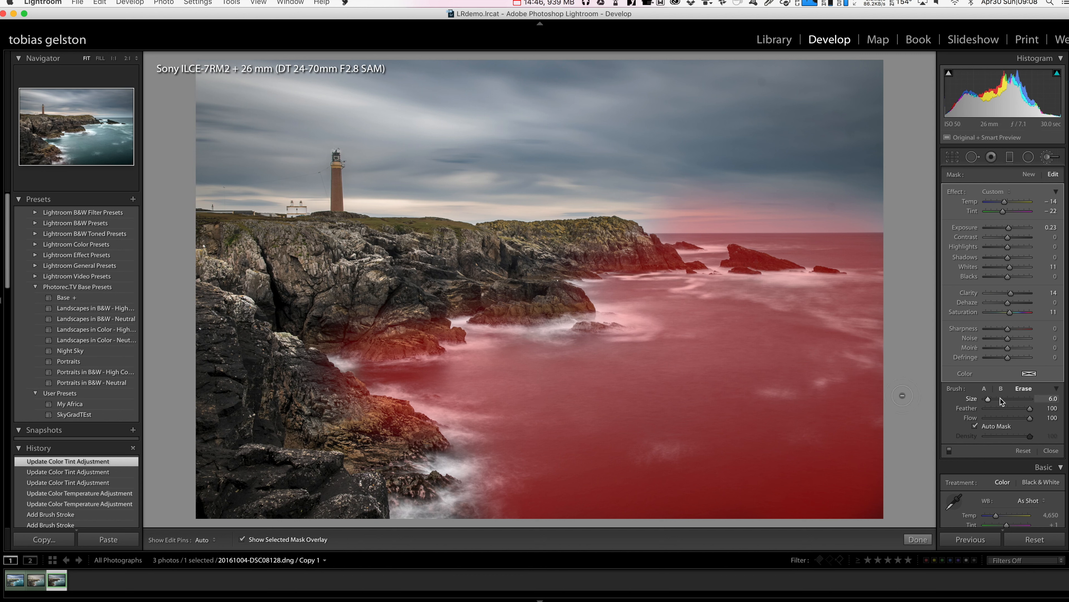
key("Down")
key("Down")
left_click(1021, 408)
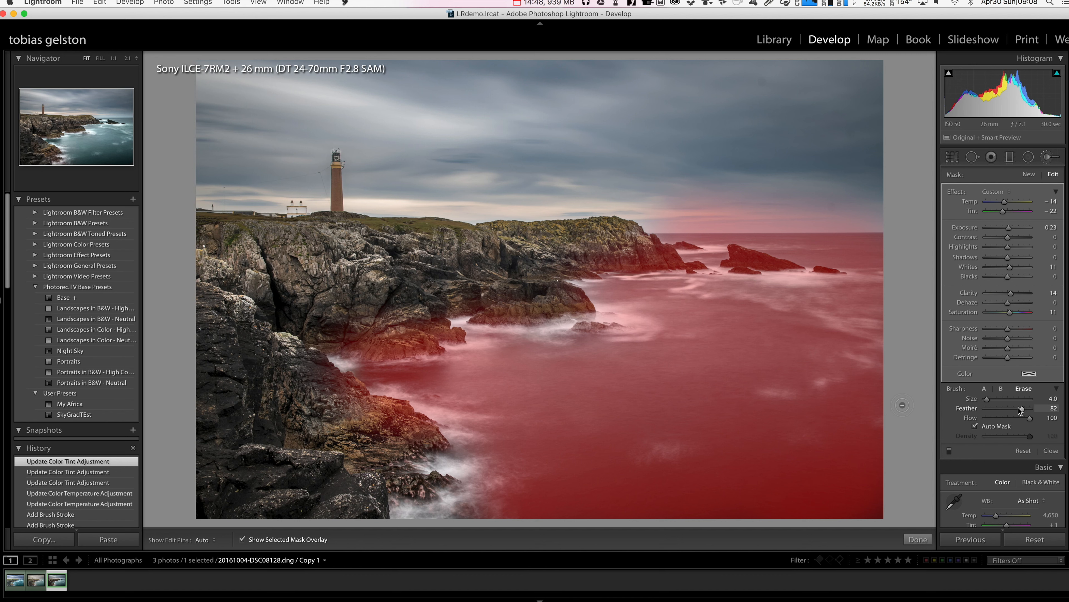
left_click(982, 390)
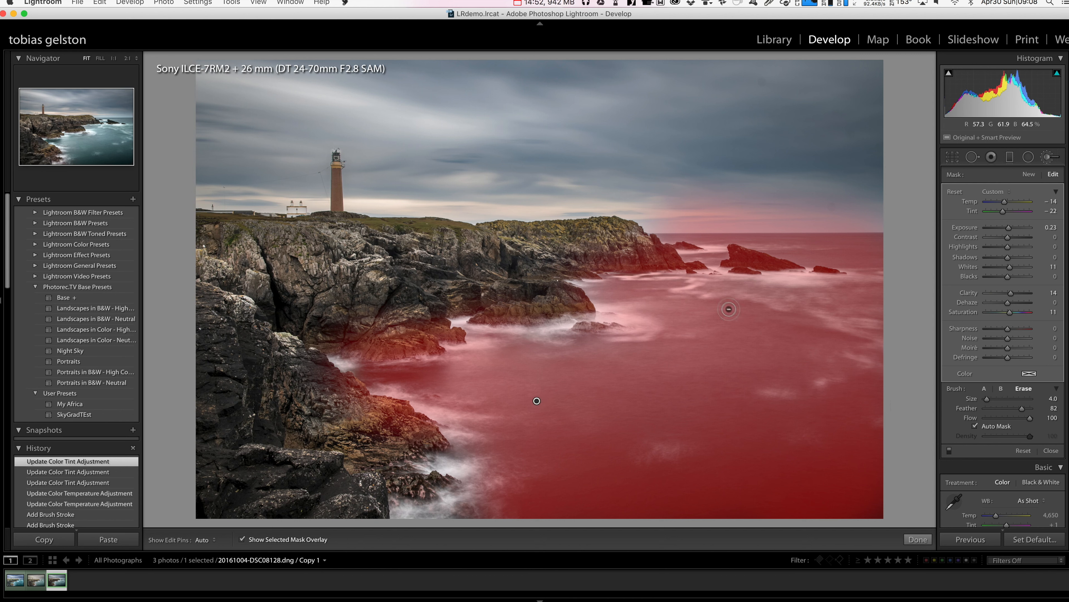
- Erase the sea mask from the offshore sea stack and the coastal cliffs, and hide the mask overlay
key("alt")
mouse_move(739, 262)
left_mouse_down()
mouse_move(791, 266)
mouse_move(750, 265)
left_mouse_up()
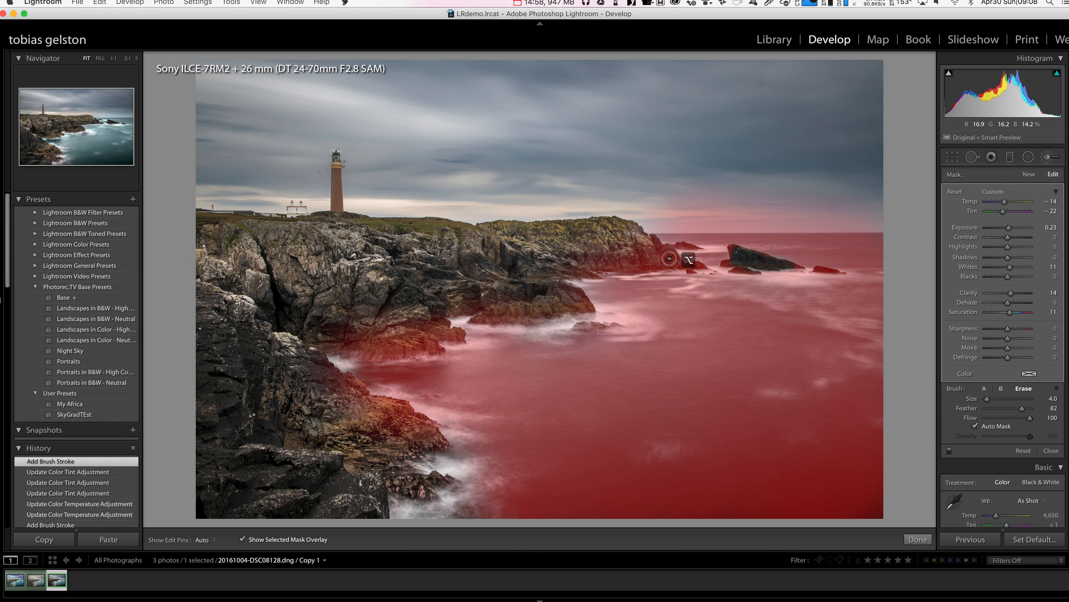
mouse_move(657, 246)
left_mouse_down()
mouse_move(671, 264)
mouse_move(589, 264)
mouse_move(531, 285)
mouse_move(587, 310)
mouse_move(503, 317)
mouse_move(569, 320)
mouse_move(482, 285)
mouse_move(355, 347)
mouse_move(447, 348)
mouse_move(421, 333)
mouse_move(362, 334)
mouse_move(337, 350)
mouse_move(362, 401)
mouse_move(434, 437)
mouse_move(321, 424)
mouse_move(398, 410)
mouse_move(278, 350)
mouse_move(442, 341)
mouse_move(503, 296)
mouse_move(605, 307)
mouse_move(621, 261)
mouse_move(696, 248)
left_mouse_up()
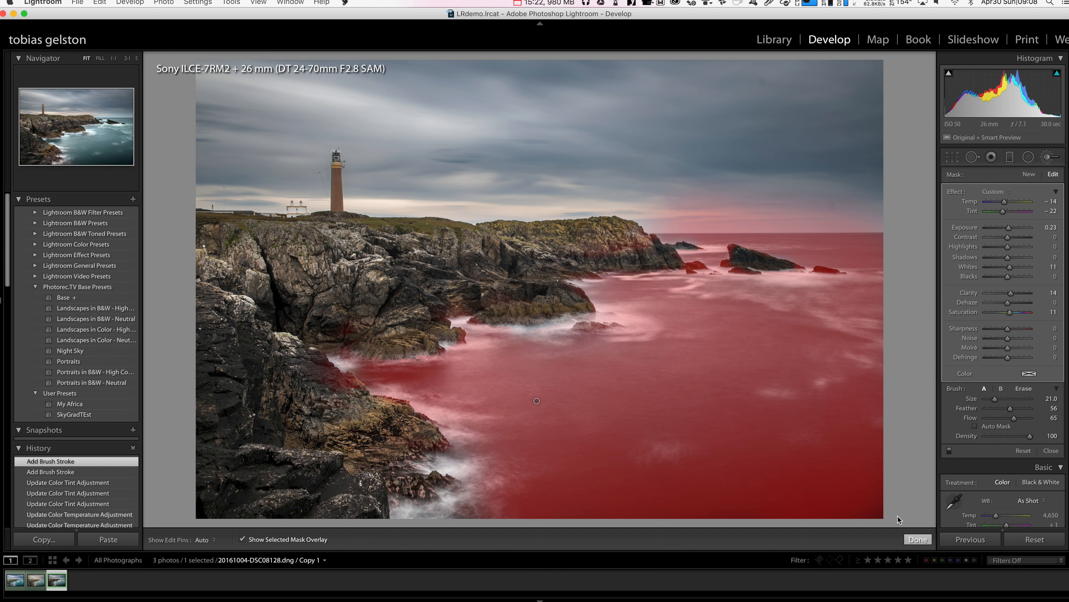
key("o")
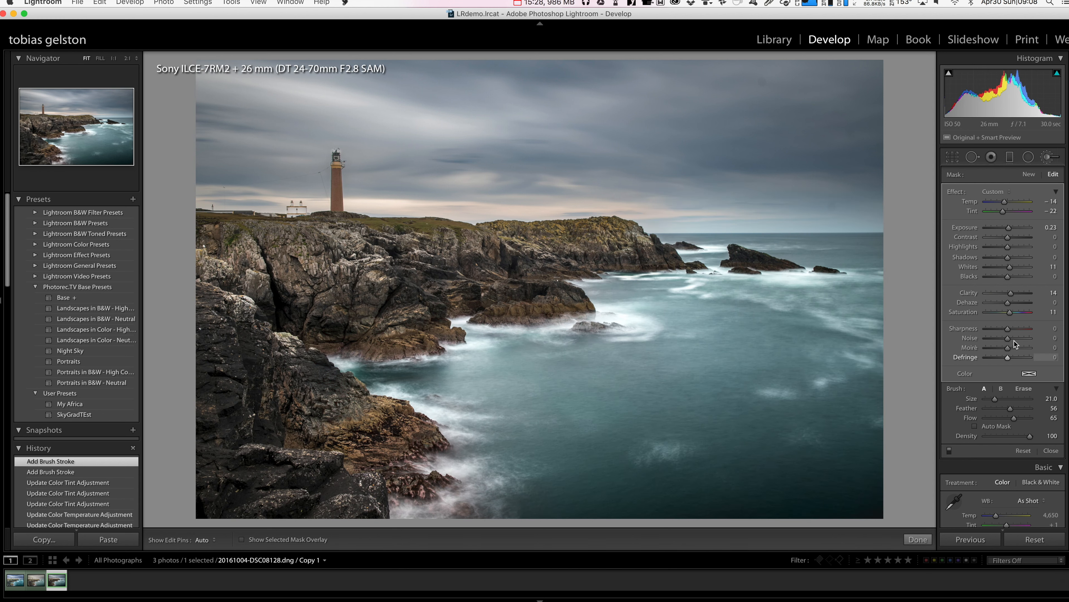
- Set the sea brush adjustment's Clarity to 37, Sharpness to −7 and Saturation to 17
left_click(998, 294)
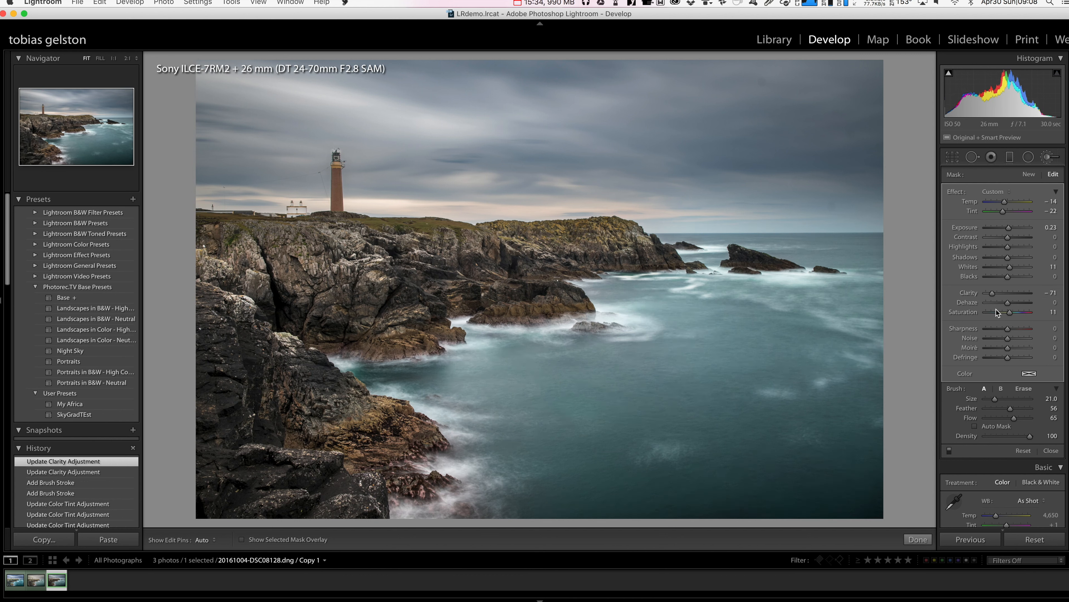
left_click(992, 329)
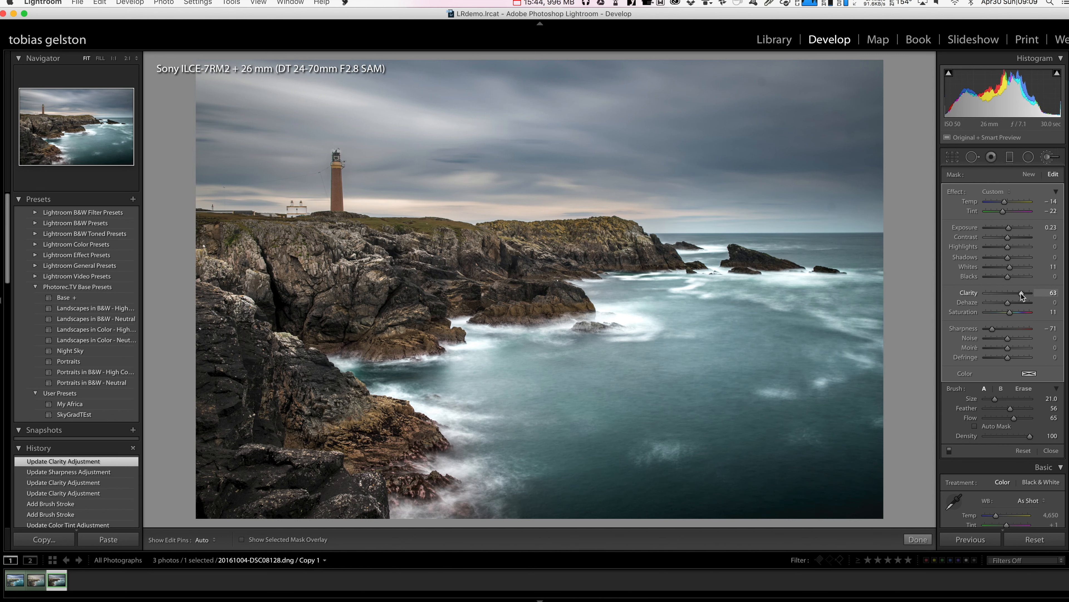
left_click_drag(1021, 294, 1006, 329)
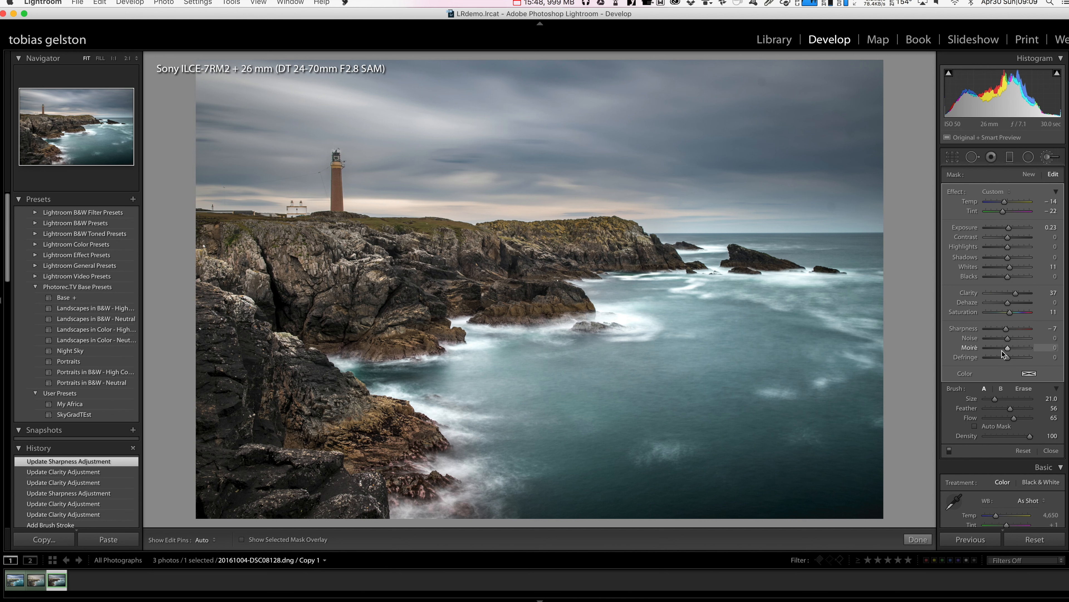
left_click(1012, 313)
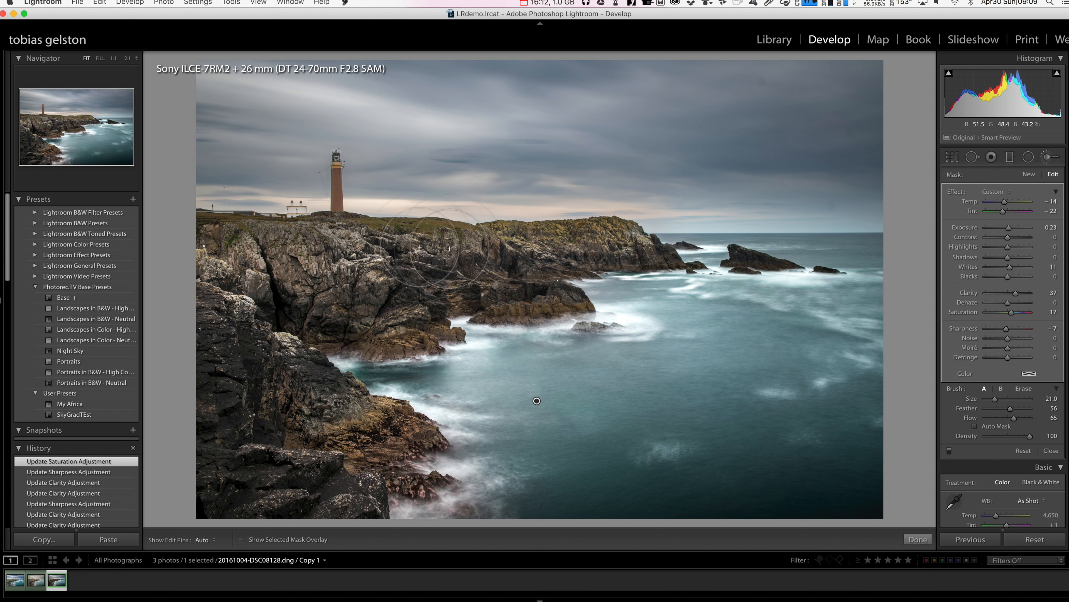
- Start a new brush adjustment with its effect sliders reset to zero using the Temp effect
left_click(1032, 176)
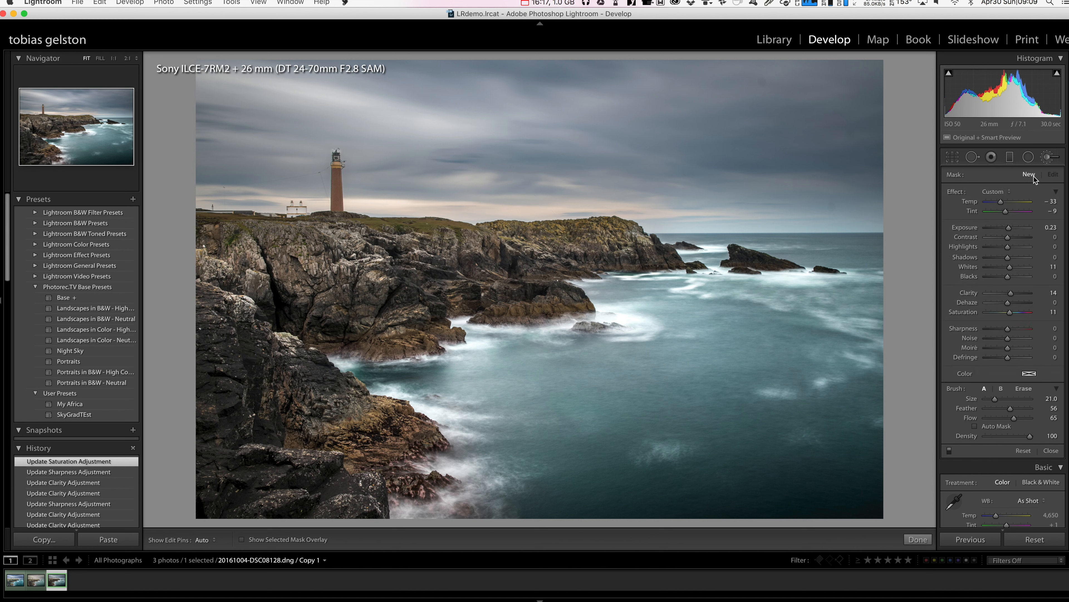
left_click(992, 193)
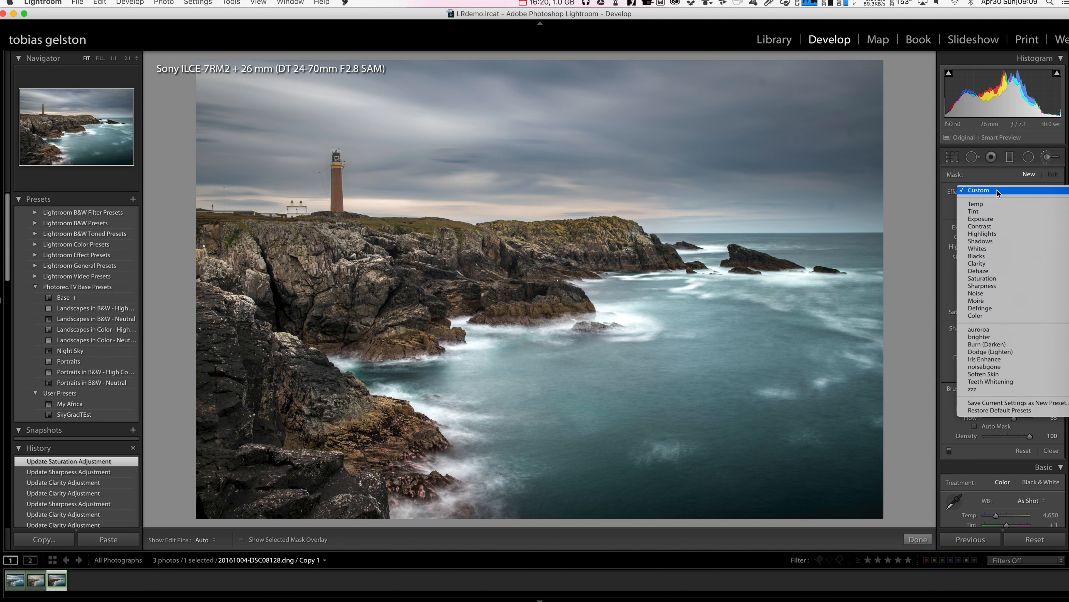
left_click(997, 205)
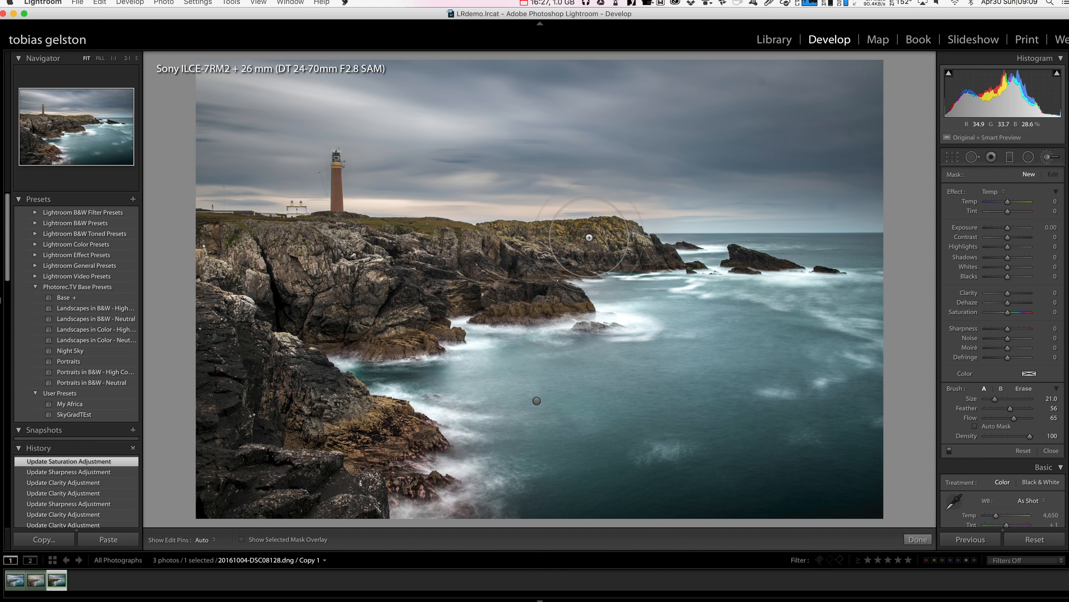
- Reduce the brush size to 4 and paint over the grassy top of the headland
key("bracketleft")
key("bracketleft")
key("bracketleft")
key("bracketleft")
key("bracketleft")
key("bracketleft")
key("bracketleft")
key("bracketleft")
key("bracketleft")
key("bracketleft")
key("bracketleft")
key("bracketleft")
key("bracketleft")
key("bracketleft")
key("bracketleft")
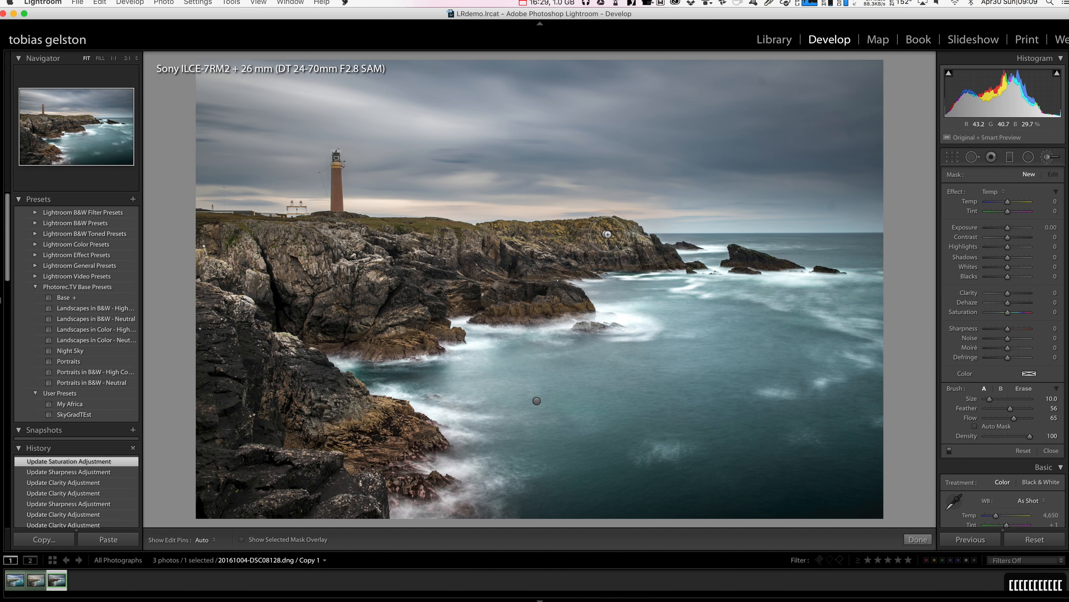
key("bracketleft")
key("bracketleft")
key("h")
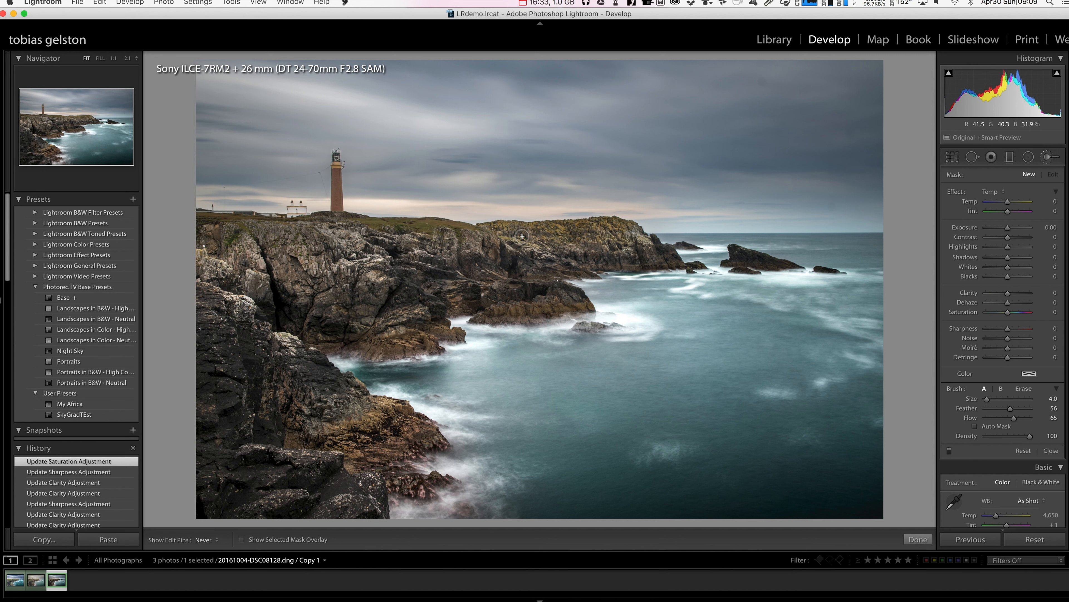
left_click(616, 228)
key("h")
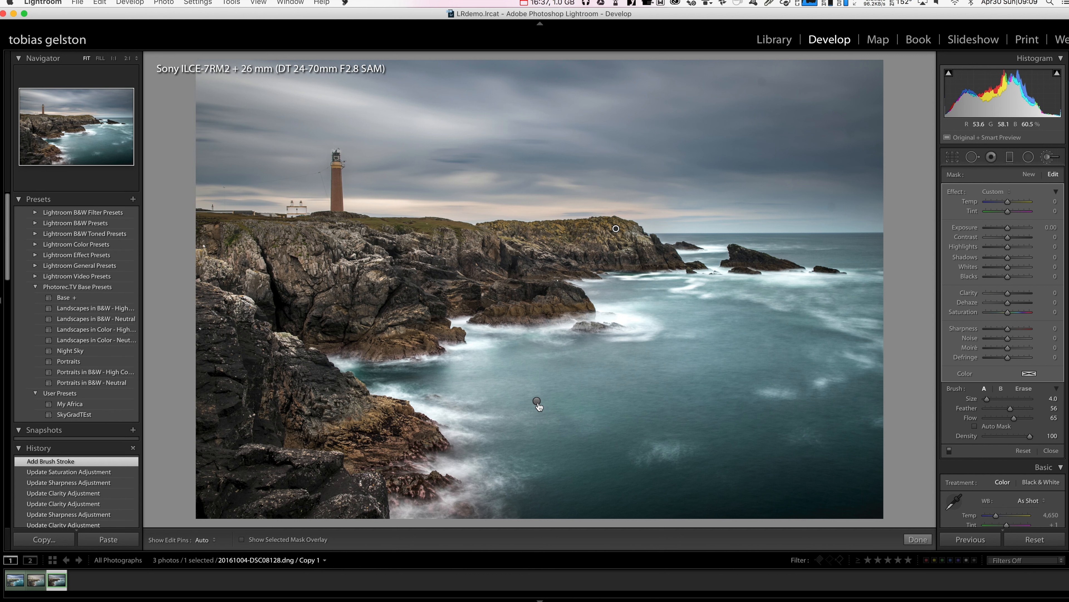
- Set the headland brush adjustment's Tint to −42, Saturation to 13 and Temp to −18
mouse_move(616, 228)
left_click(998, 210)
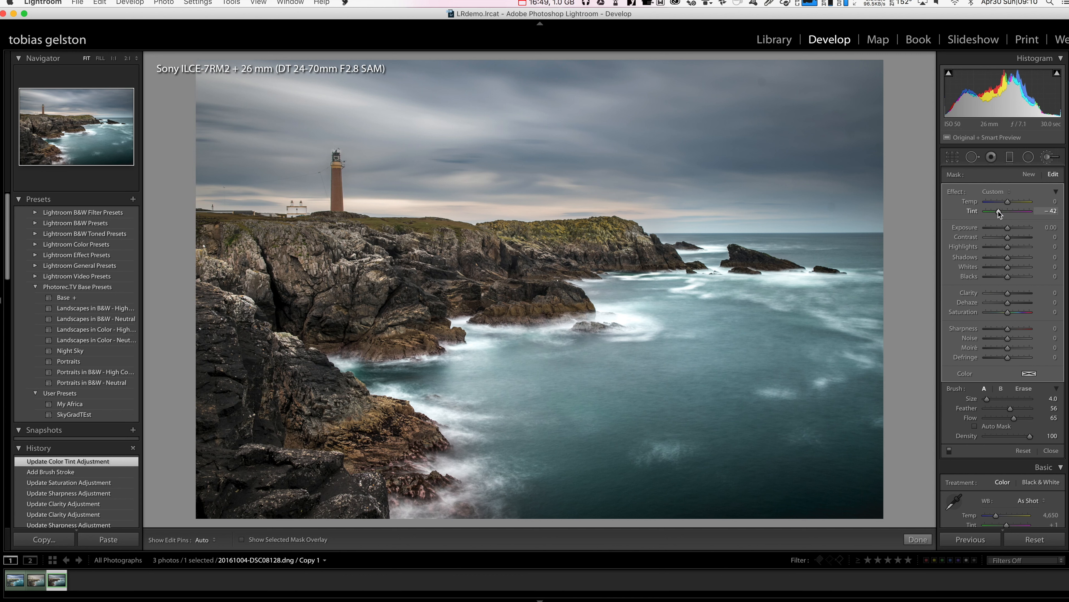
left_click(1012, 312)
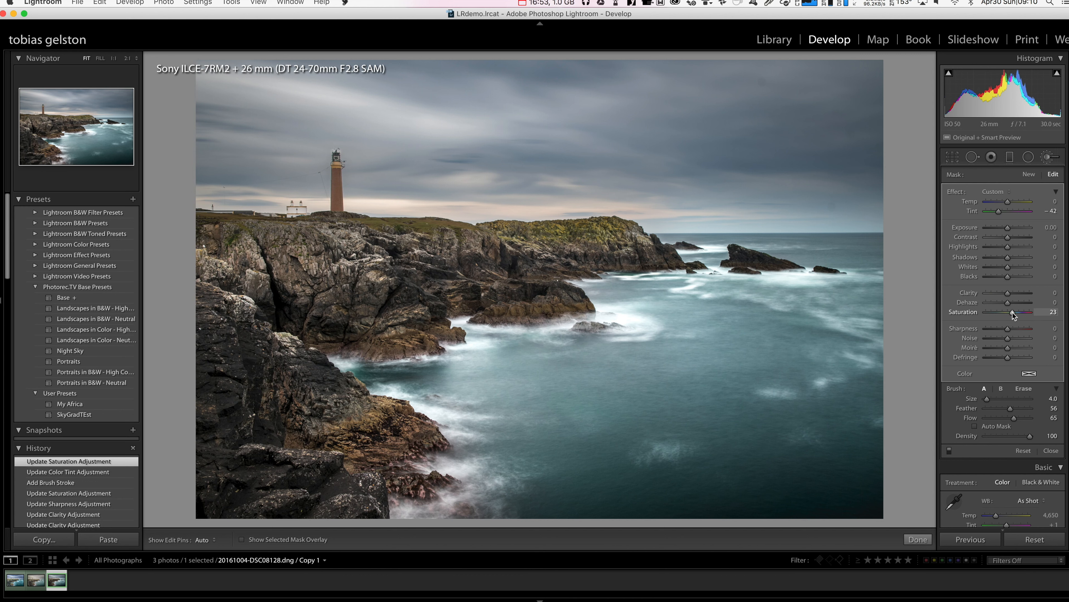
left_click(1004, 203)
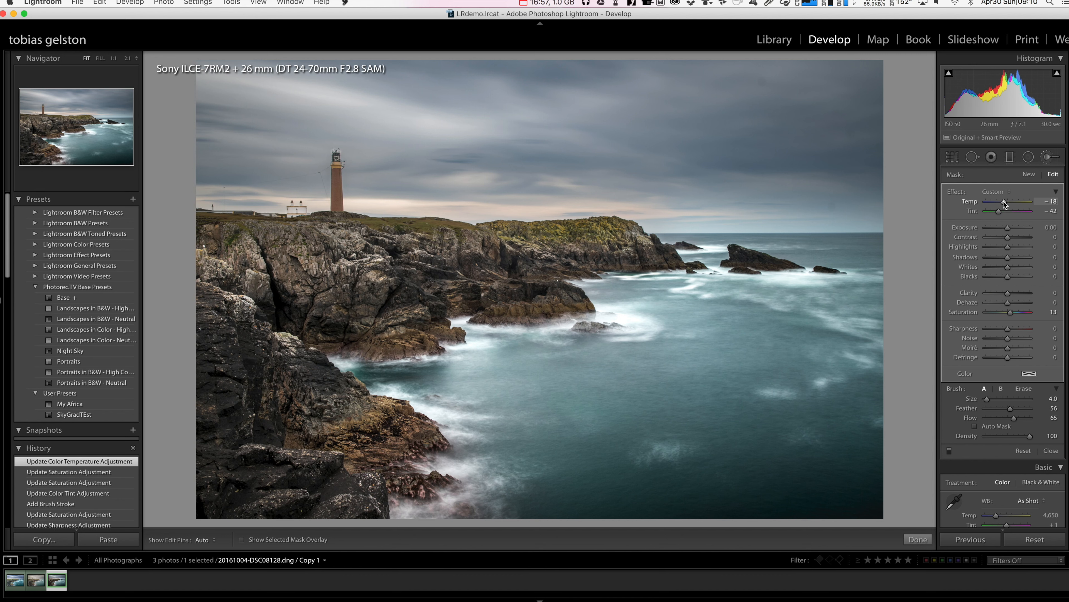
- Set the headland brush adjustment's Tint to −54 and paint more of the grass along the clifftop and far headland
left_click_drag(999, 212, 996, 212)
key("h")
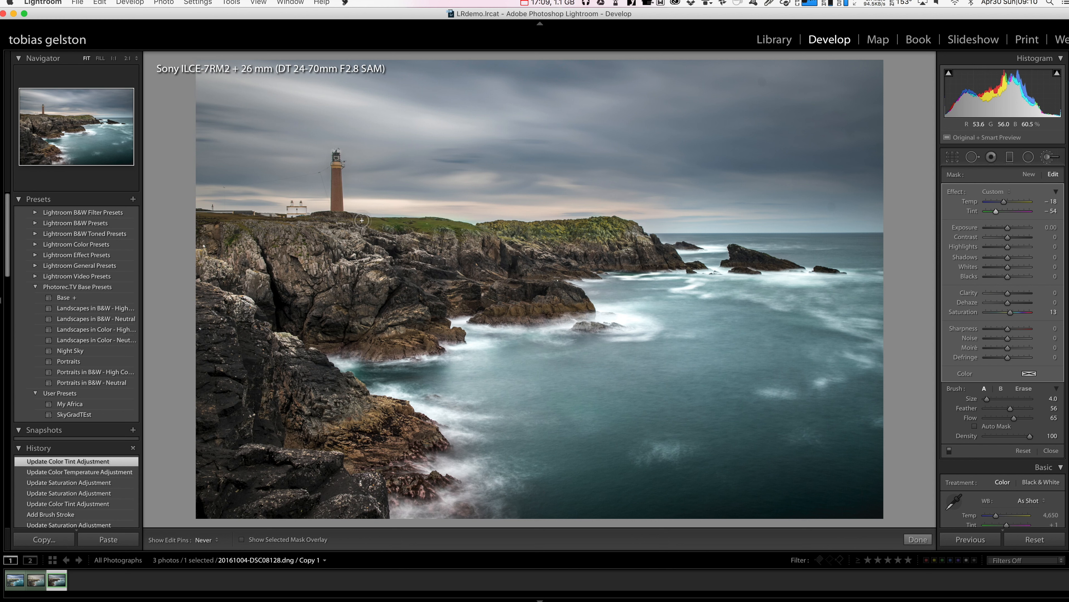
left_click_drag(454, 229, 257, 224)
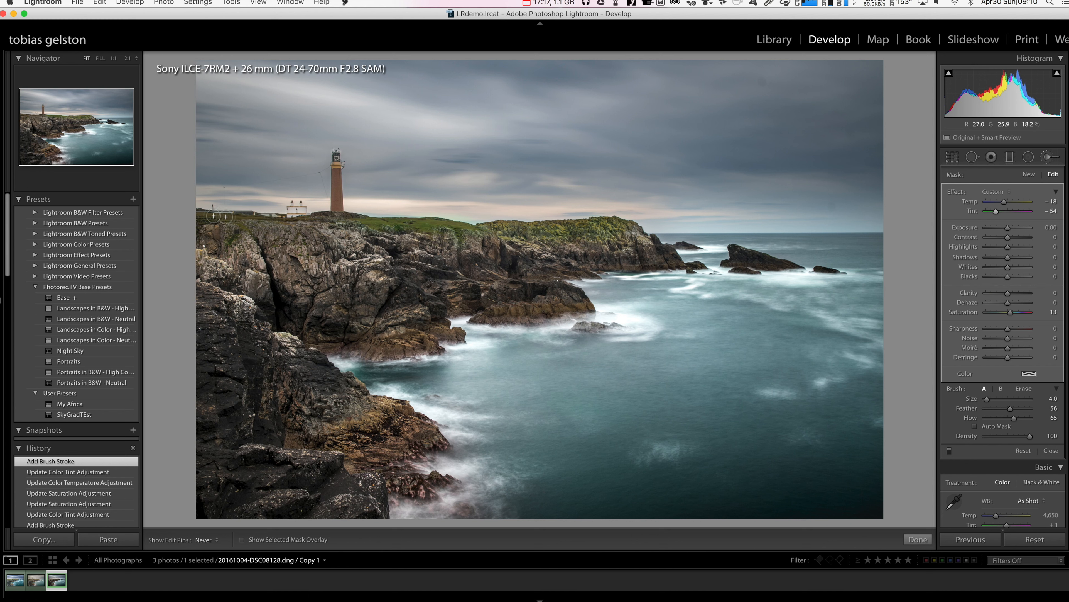
mouse_move(240, 217)
left_mouse_down()
mouse_move(230, 242)
mouse_move(246, 238)
left_mouse_up()
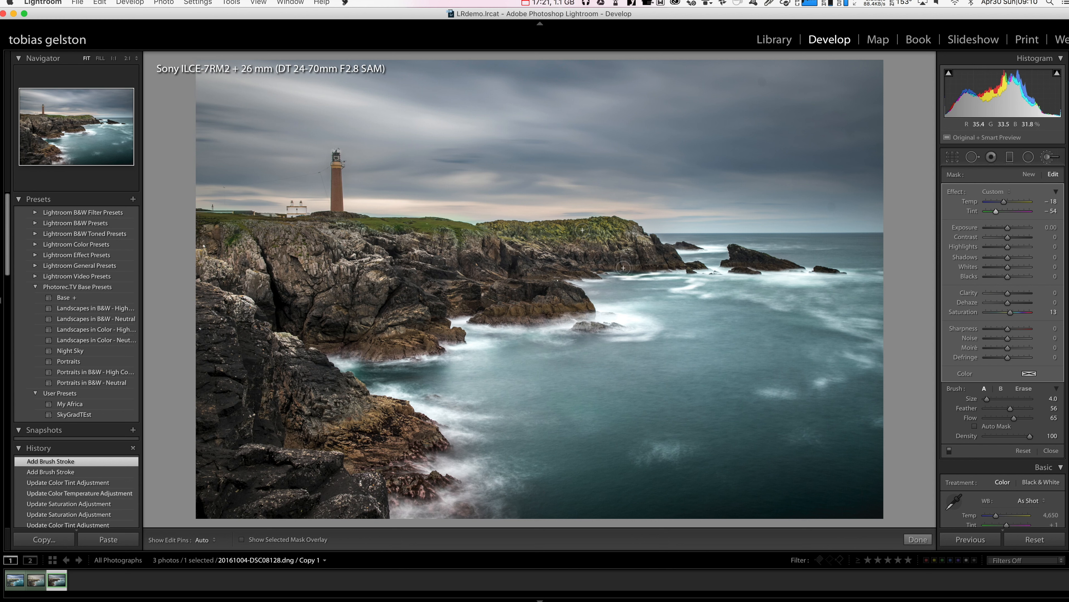
key("h")
mouse_move(617, 222)
left_mouse_down()
mouse_move(584, 234)
mouse_move(601, 229)
left_mouse_up()
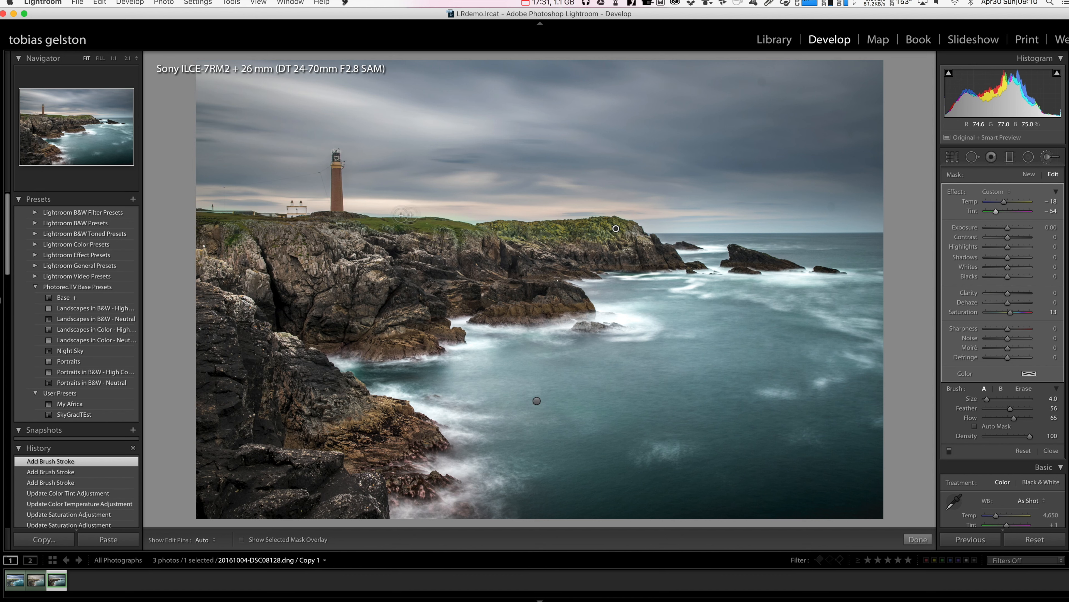
- Erase the brush mask from the rocky far end of the headland using an eraser of size 8
left_click(1024, 388)
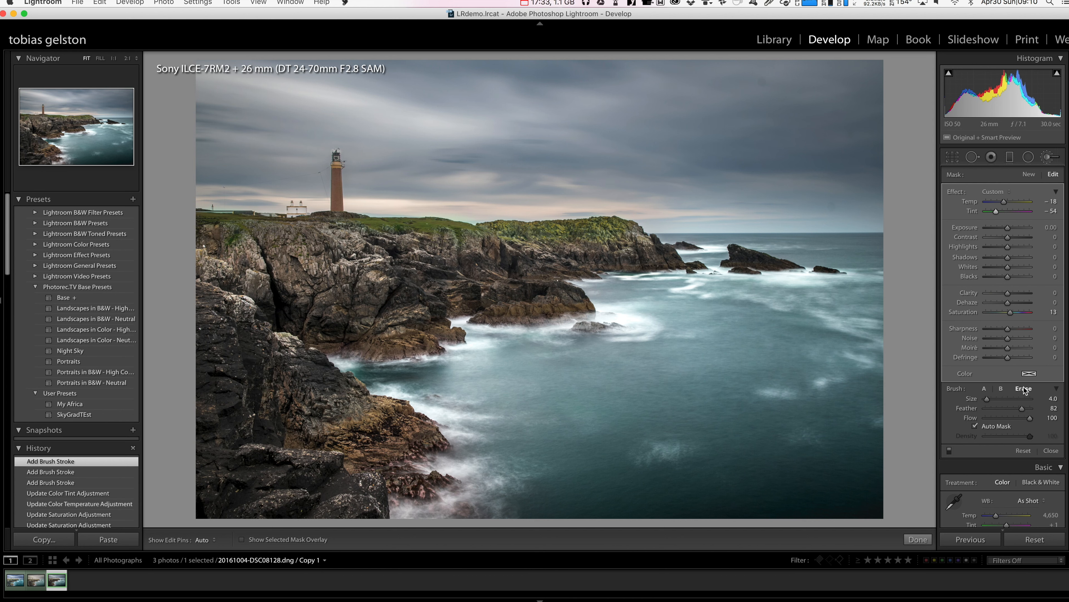
key("h")
key("bracketright")
key("bracketright")
key("bracketright")
key("bracketright")
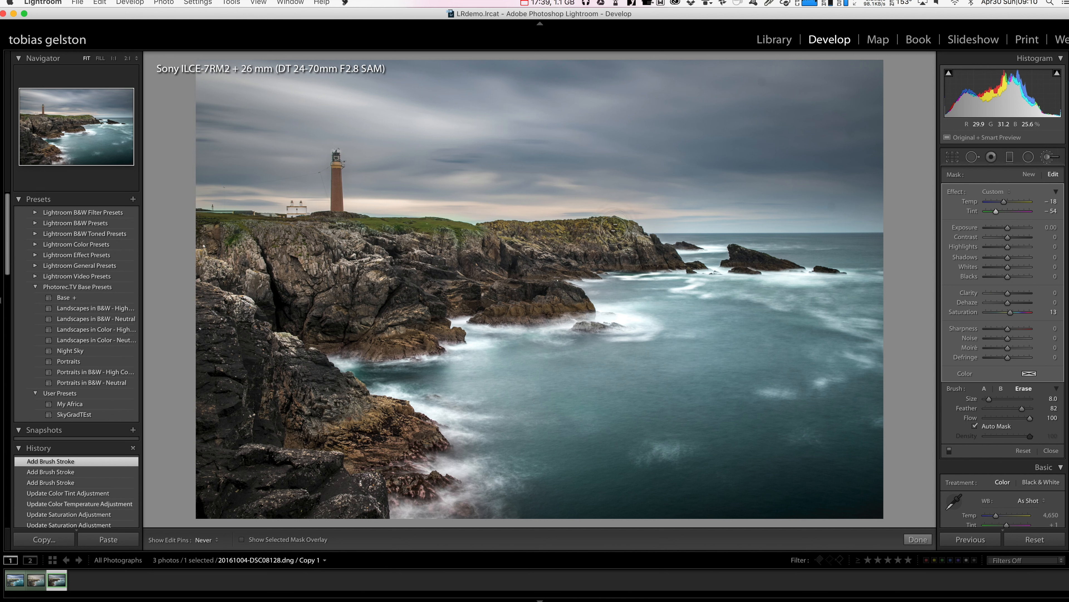
mouse_move(511, 230)
left_mouse_down()
mouse_move(529, 246)
mouse_move(521, 239)
mouse_move(701, 288)
mouse_move(738, 261)
left_mouse_up()
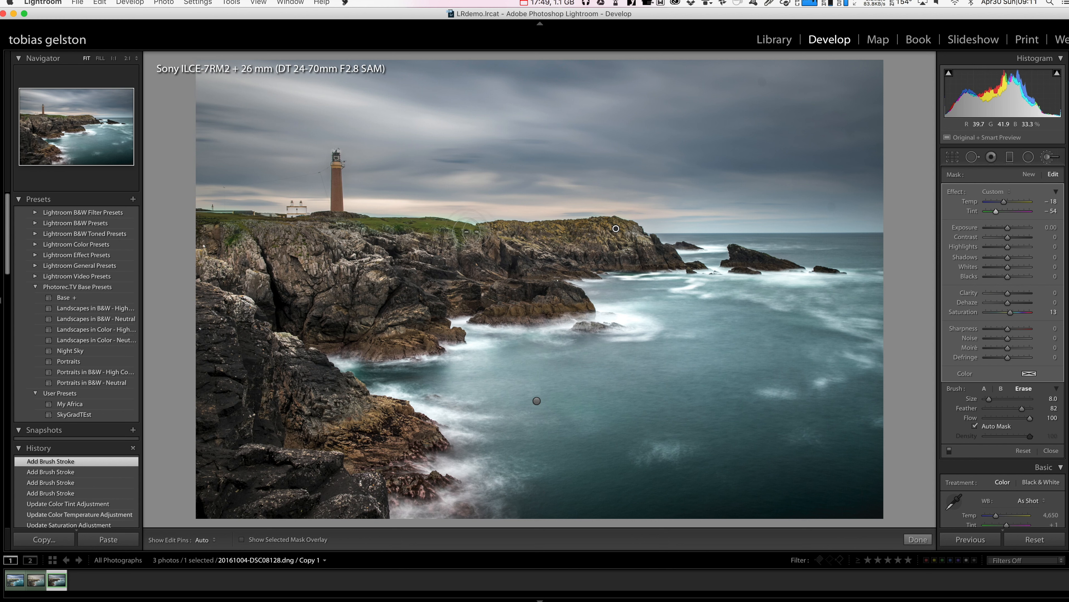
- Set the headland brush adjustment's Tint to −49 and Saturation to 7
mouse_move(617, 228)
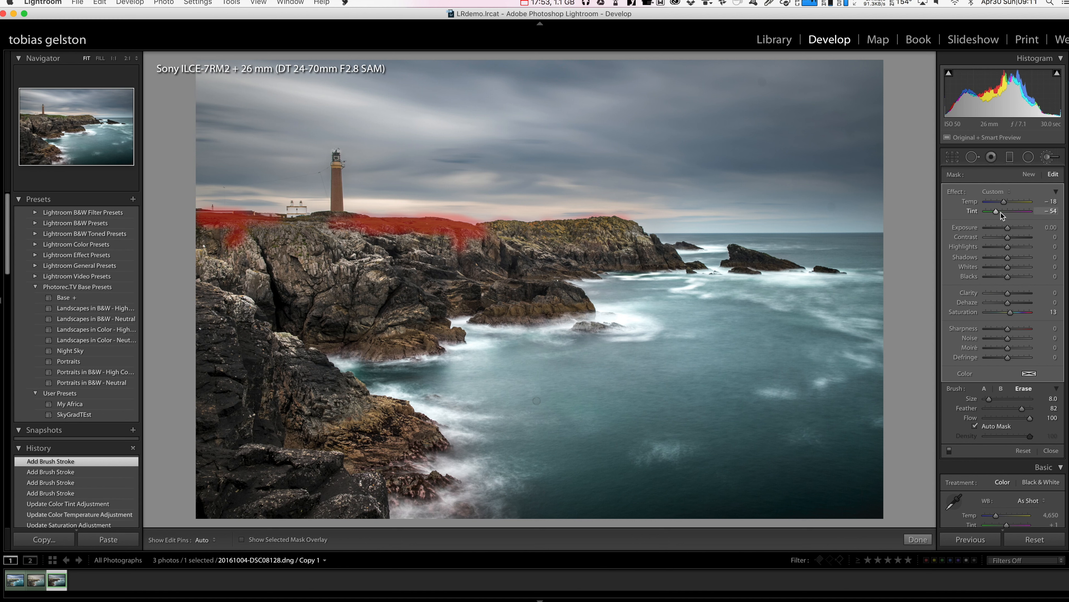
left_click_drag(1000, 212, 1001, 210)
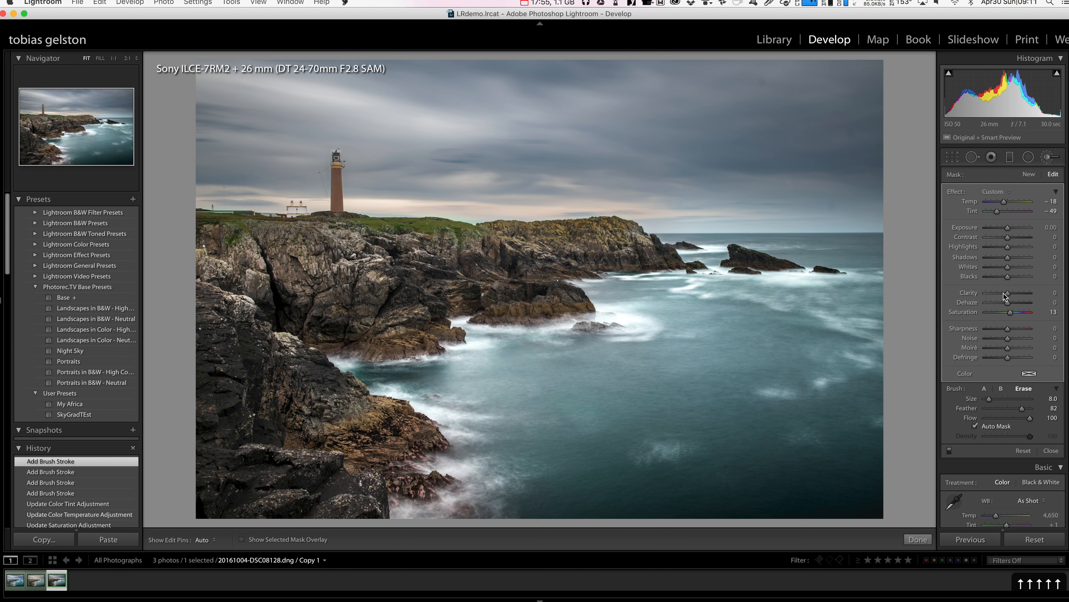
key("Down")
key("Down")
key("Down")
key("Down")
key("Down")
key("Down")
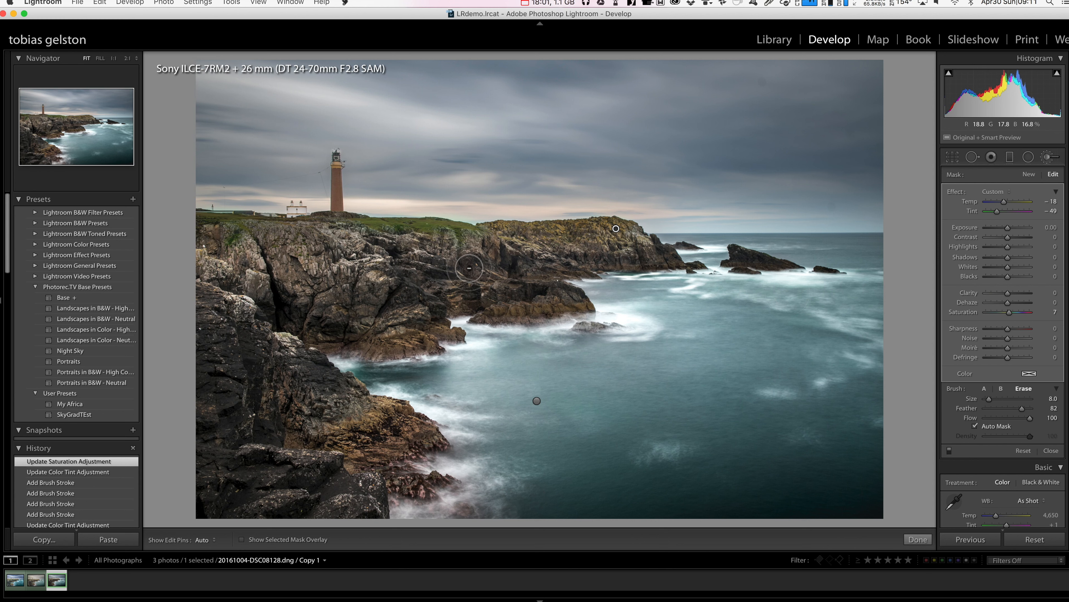
- Refine the grass mask along the cliff edge, erasing spill on the rocks with the eraser reduced to size 3
key("alt")
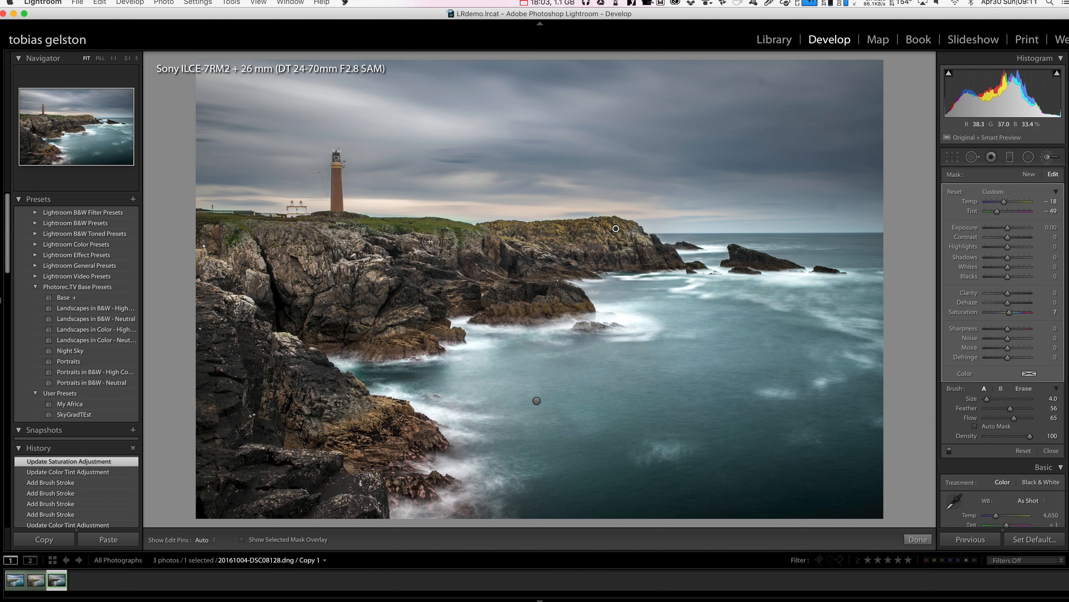
mouse_move(401, 236)
left_mouse_down()
mouse_move(392, 236)
mouse_move(401, 235)
left_mouse_up()
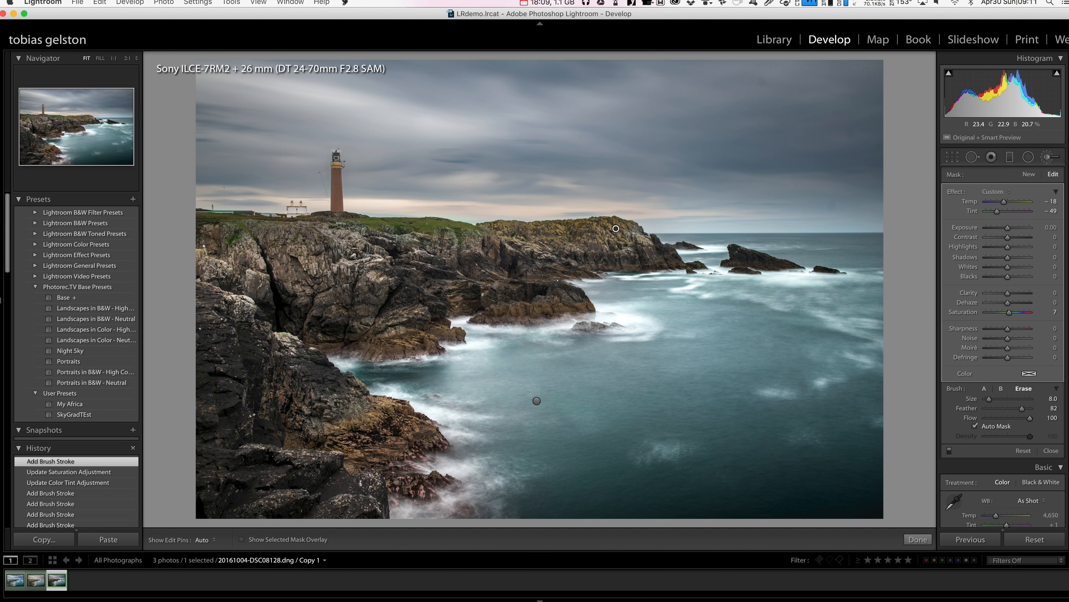
key("h")
left_click(397, 242)
key("bracketleft")
key("bracketleft")
key("bracketleft")
key("bracketleft")
key("bracketleft")
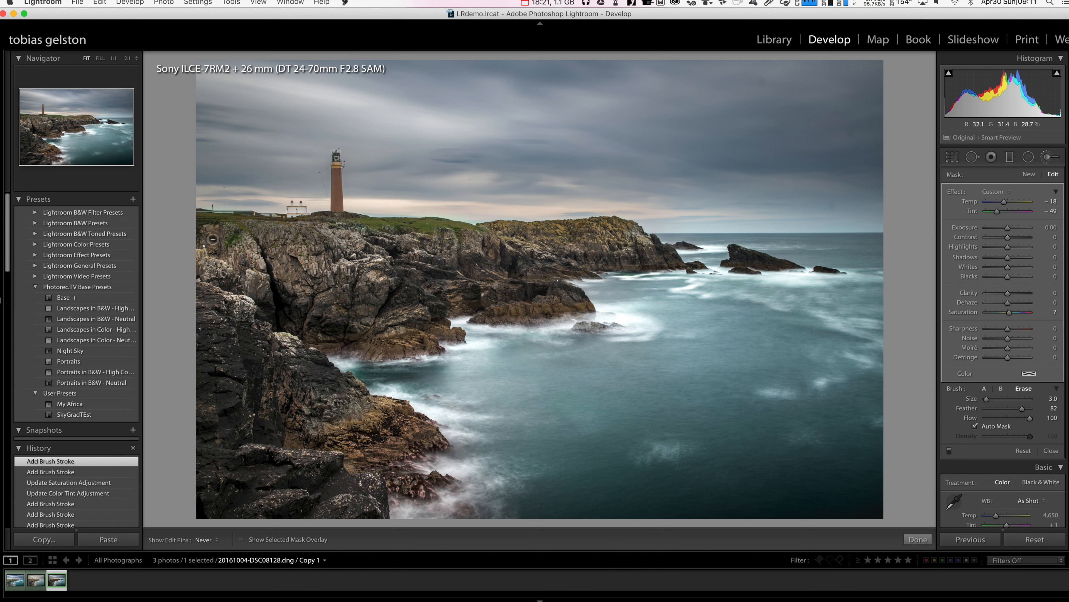
left_click_drag(333, 262, 332, 262)
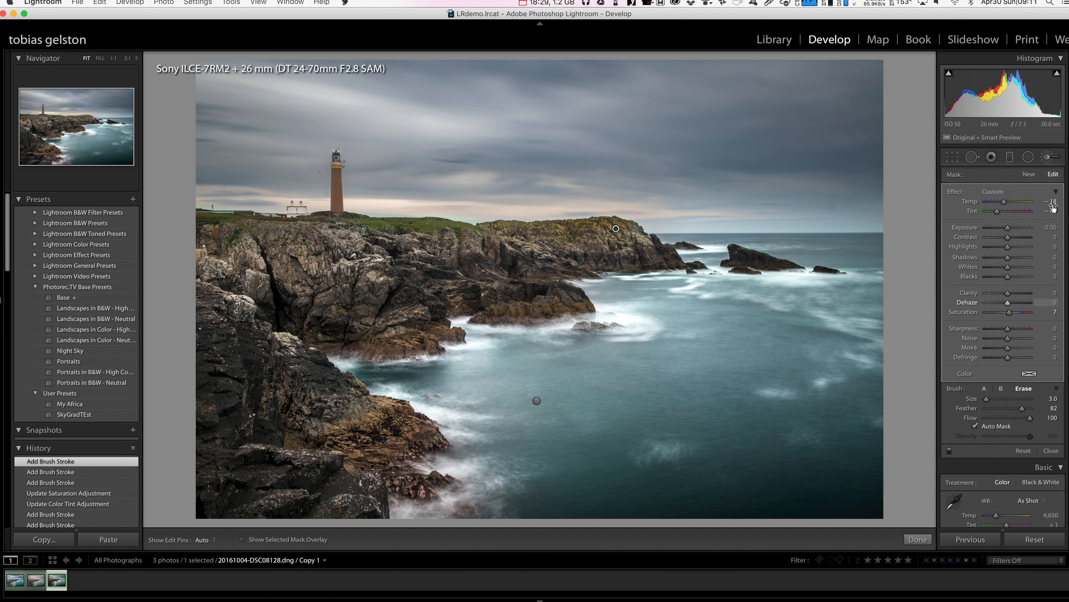
- Start a new brush adjustment using the Clarity effect and set Clarity to 22
left_click(1029, 175)
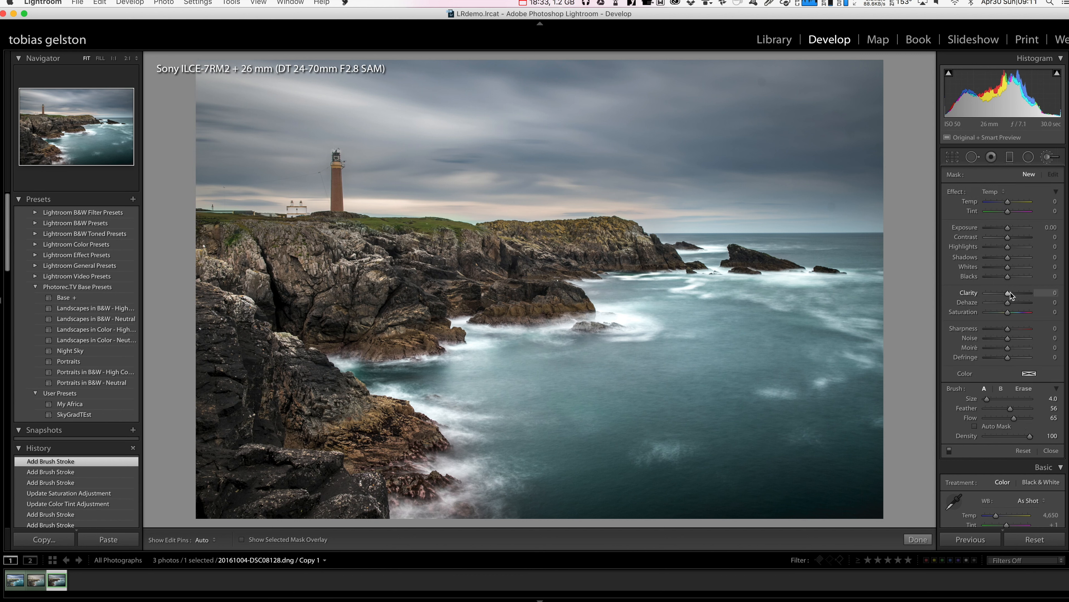
left_click(996, 194)
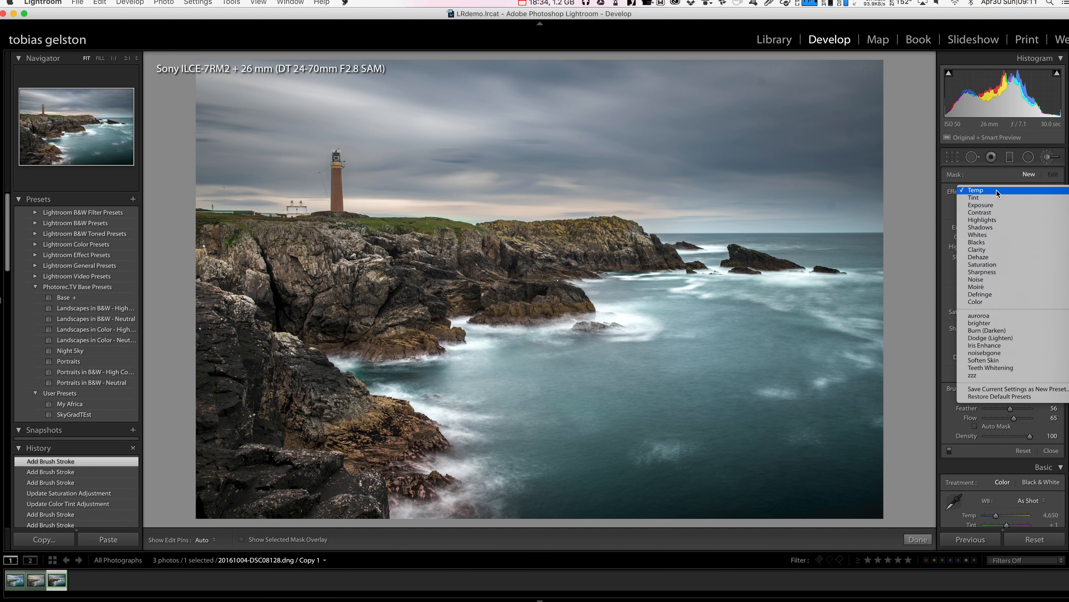
left_click(996, 248)
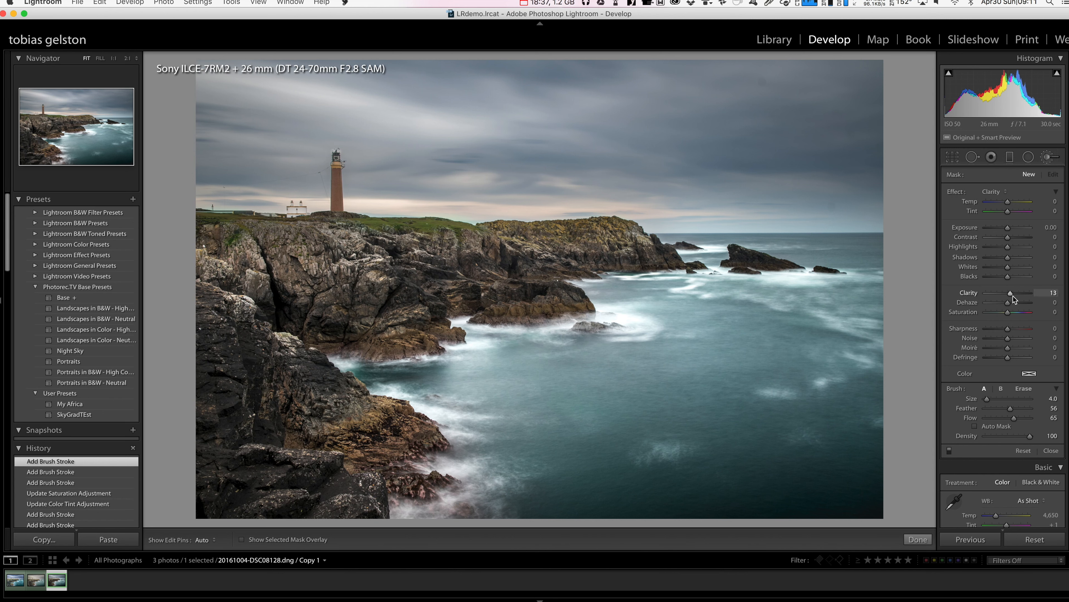
left_click_drag(1013, 295, 1014, 294)
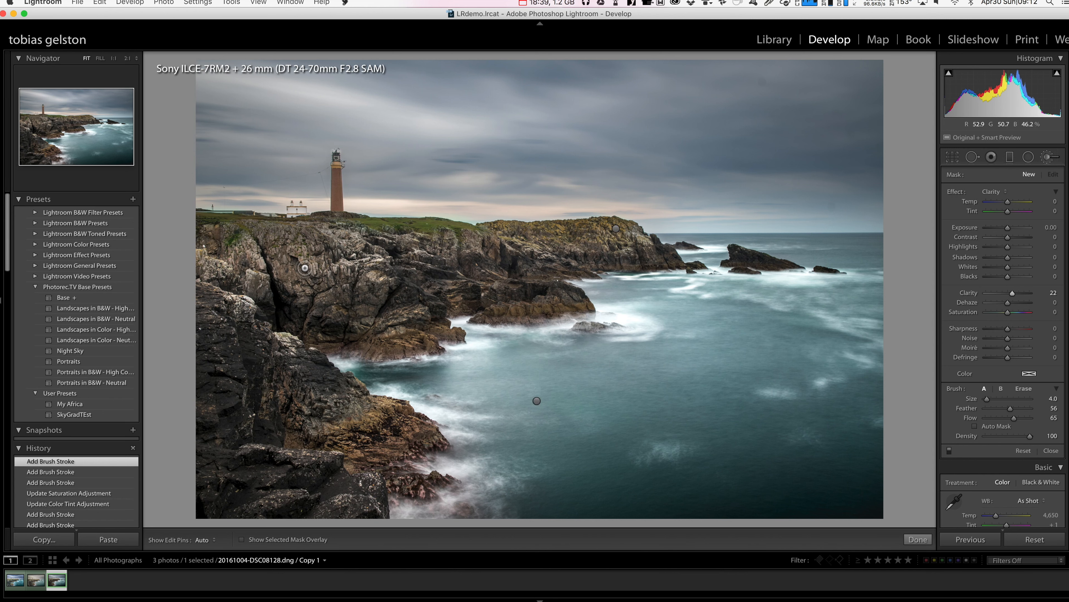
- Enlarge the brush to size 10 and paint the Clarity adjustment over the rocky cliffs
key("h")
key("bracketright")
key("bracketright")
key("bracketright")
key("bracketright")
key("bracketright")
key("bracketright")
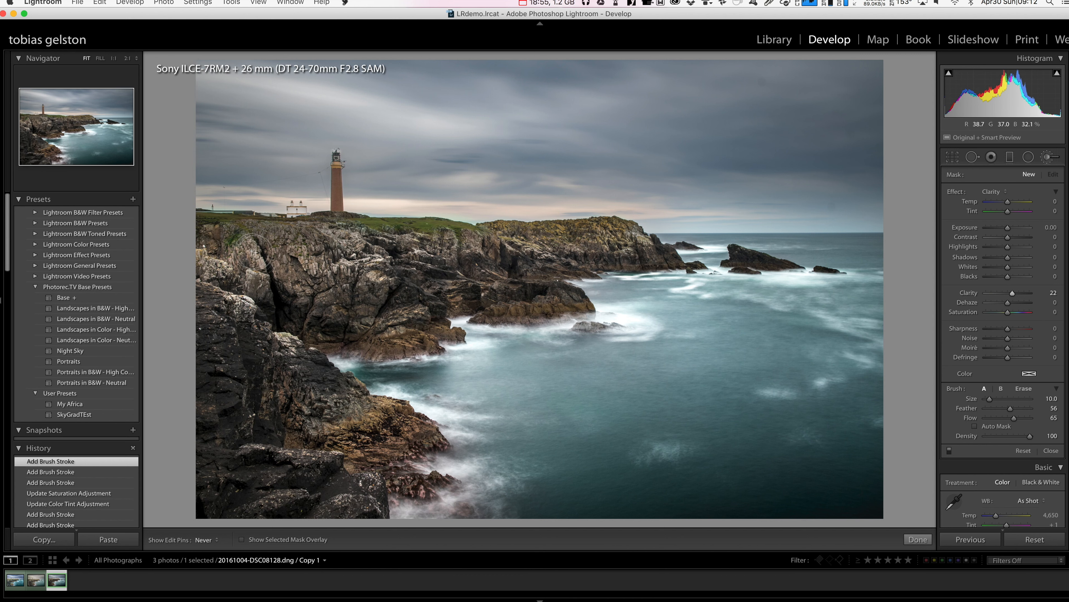
left_click_drag(422, 275, 659, 253)
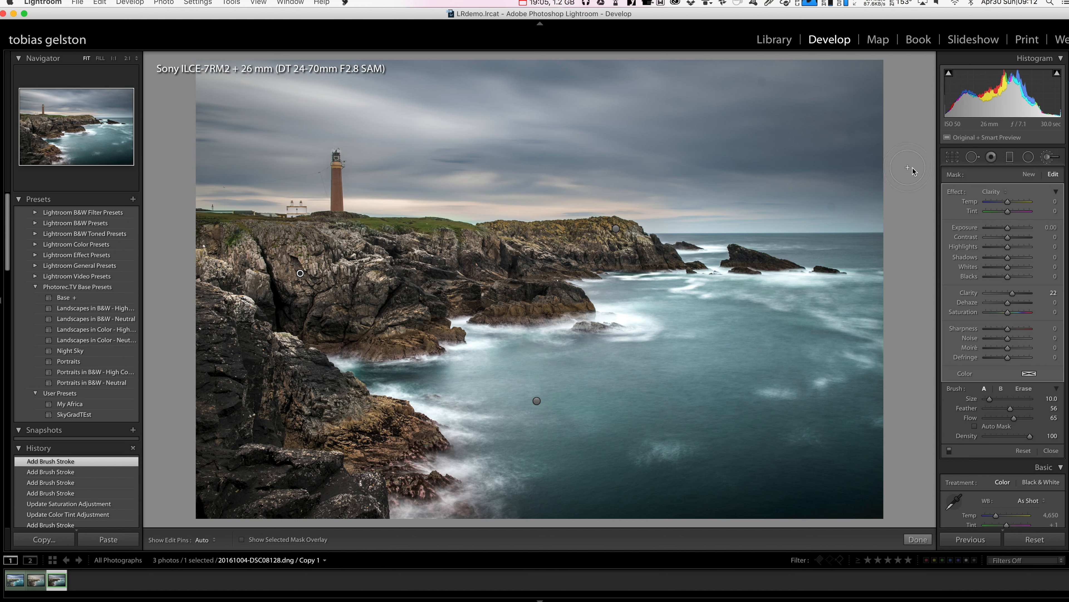
- With Spot Removal in Heal mode and Visualize Spots on, heal the highest dust spot in the right part of the sky at size 76
left_click(973, 159)
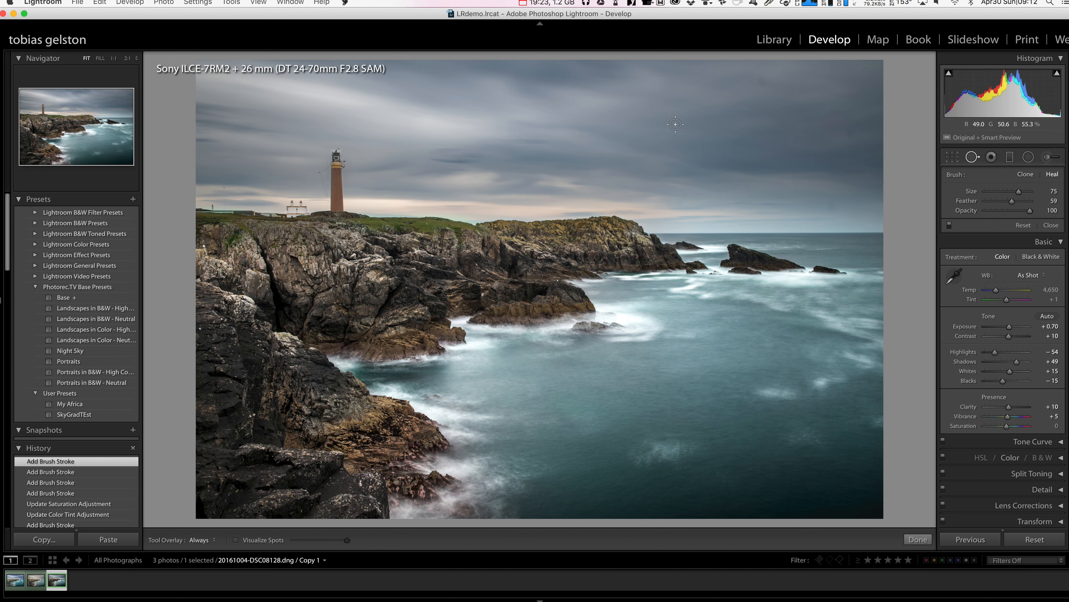
left_click(235, 543)
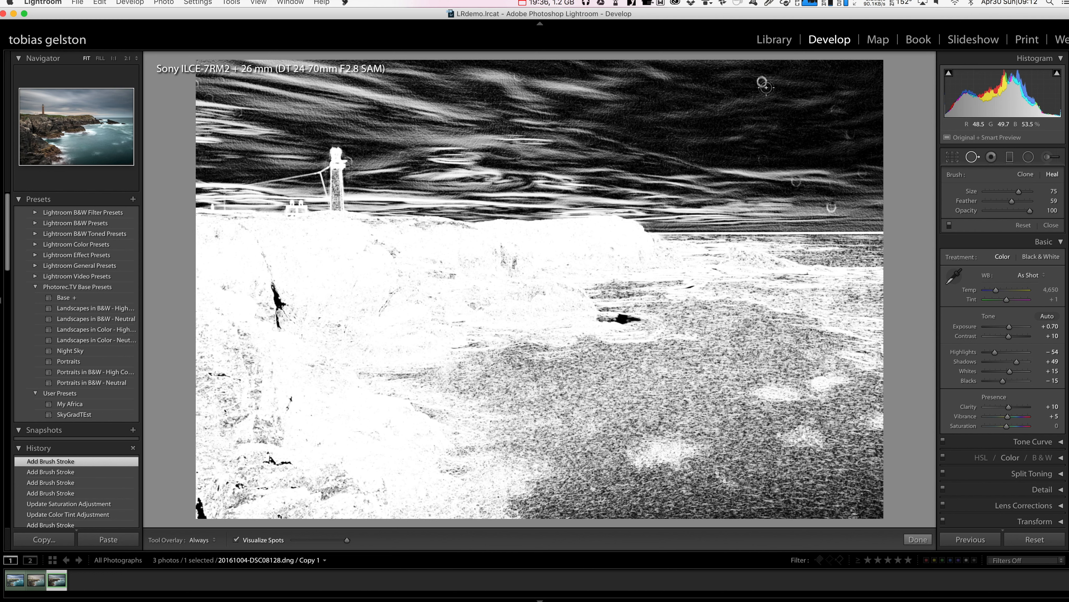
key("bracketright")
key("bracketright")
key("bracketright")
key("bracketright")
key("bracketright")
key("bracketleft")
left_click(762, 82)
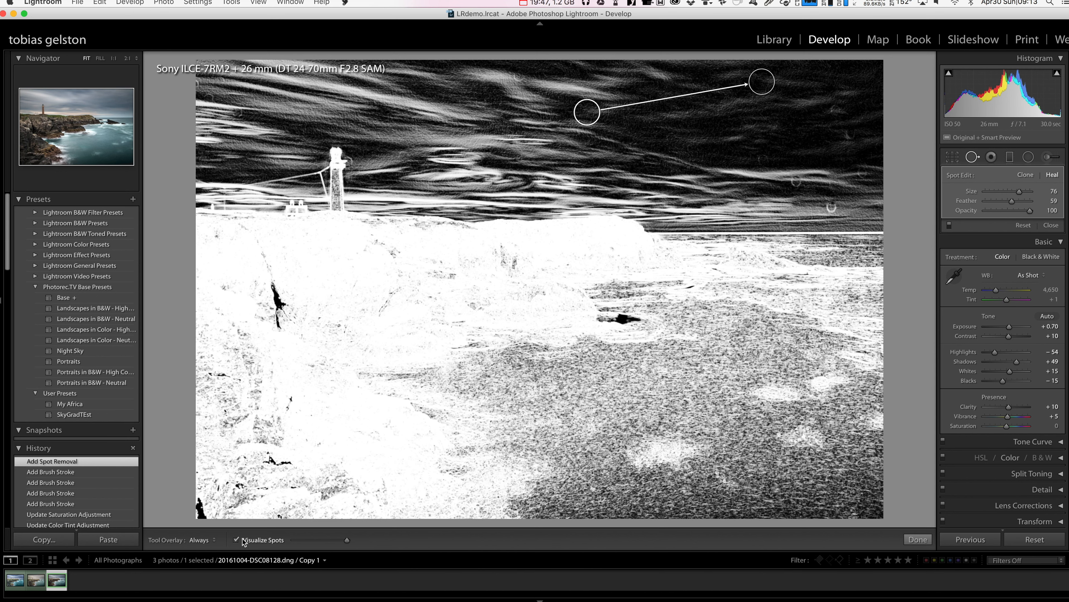
- Reduce the healing brush slightly and heal the five remaining dust spots in the right part of the sky
key("a")
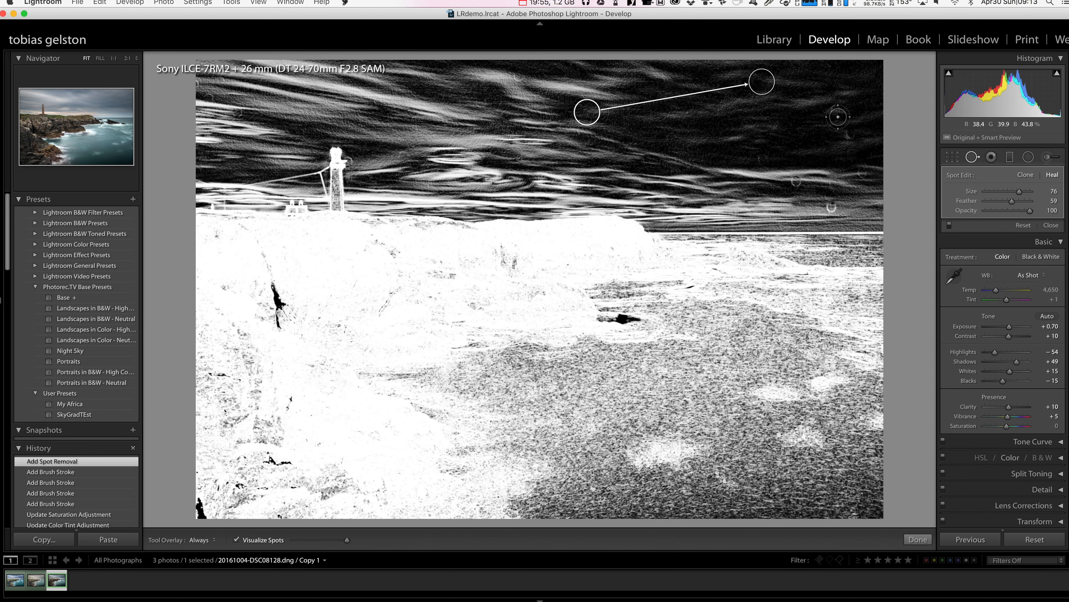
key("bracketleft")
key("bracketleft")
key("bracketleft")
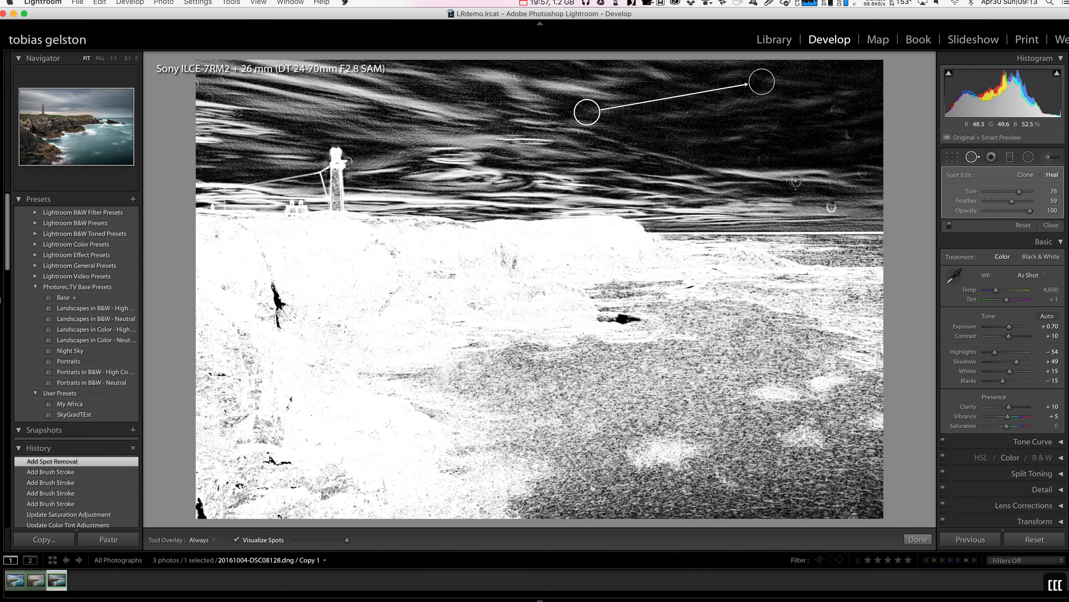
key("bracketright")
left_click(796, 180)
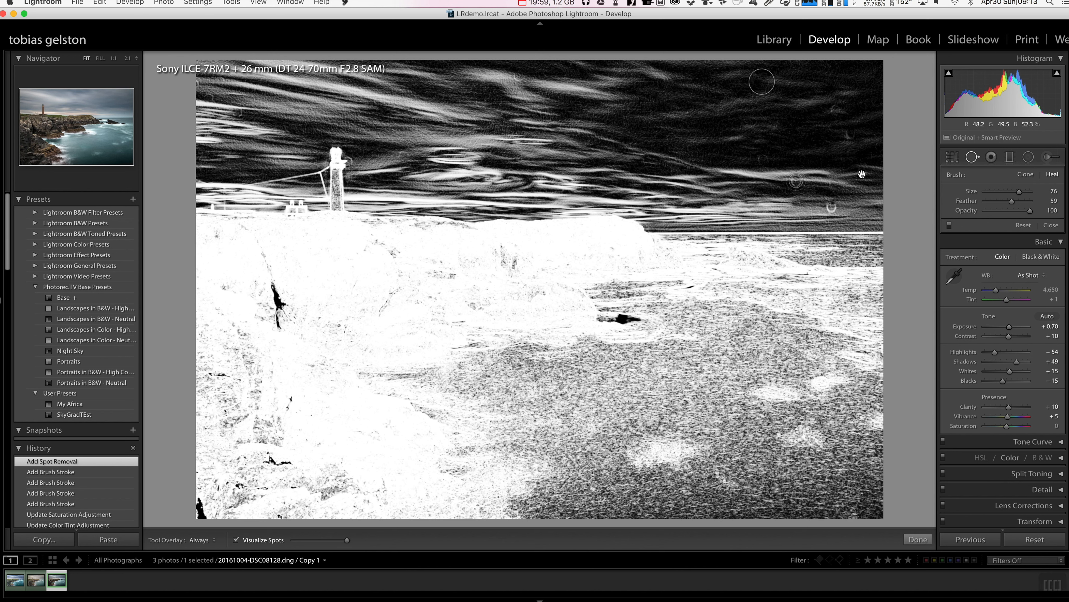
left_click(862, 173)
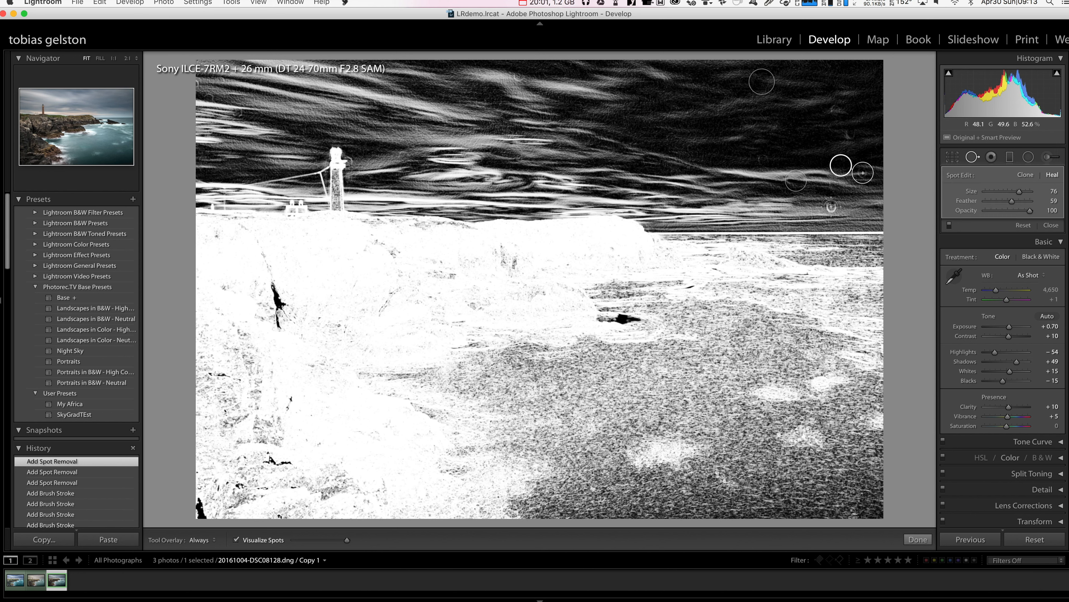
left_click(832, 206)
left_click(765, 159)
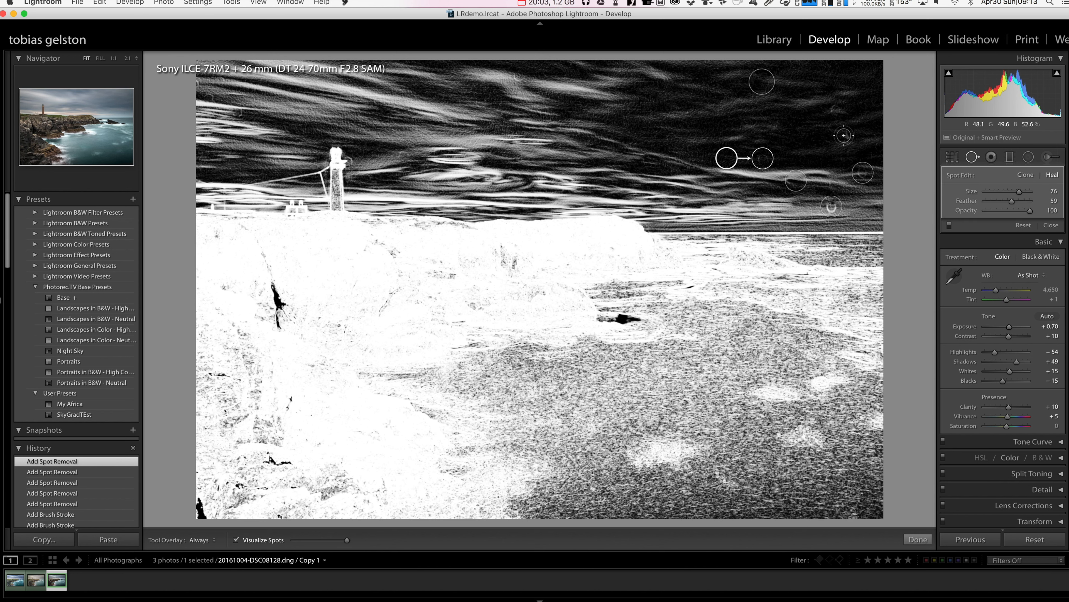
left_click(848, 136)
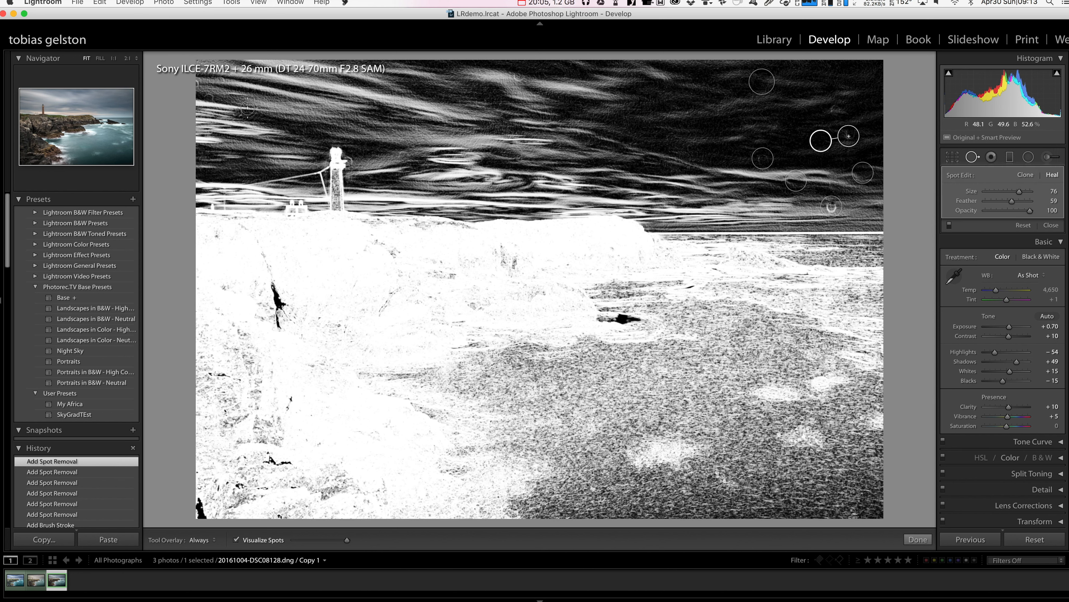
- Heal two dust spots near the sky's left edge and one at its top centre, and finish spot removal
left_click(207, 98)
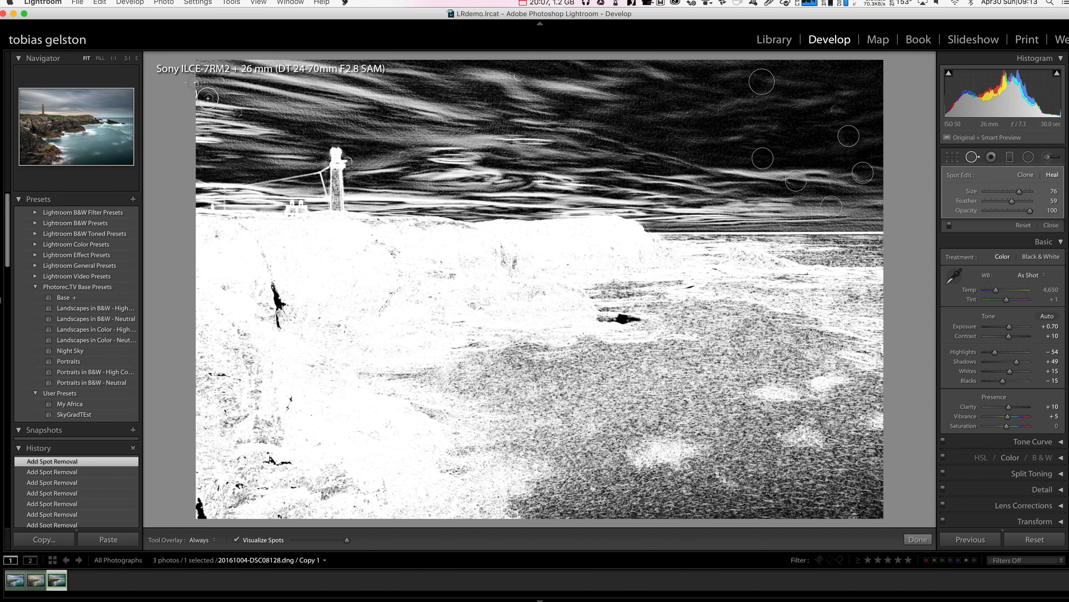
left_click(236, 113)
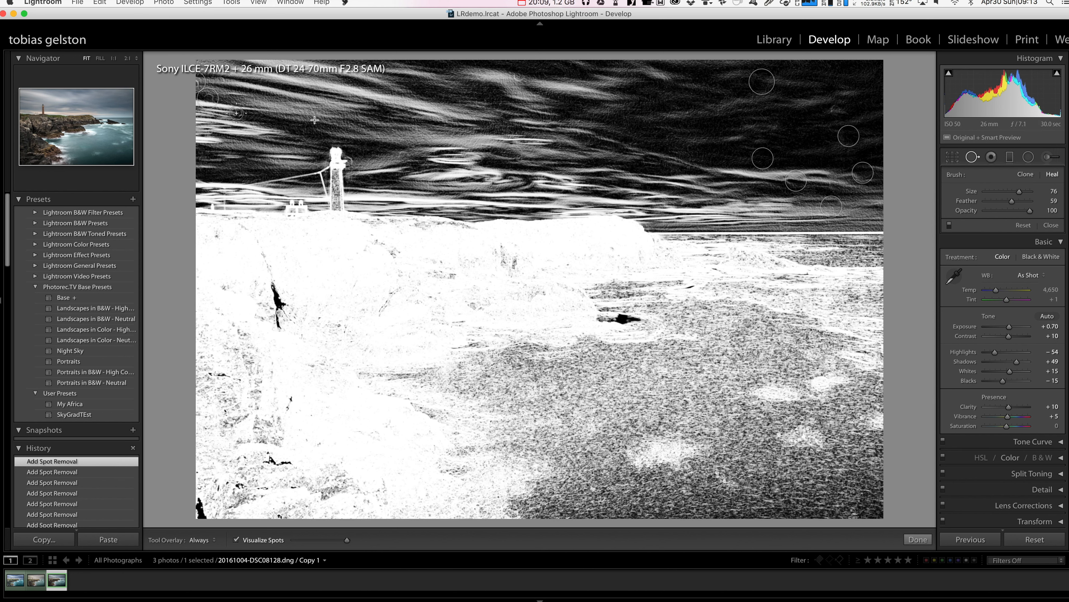
left_click(518, 76)
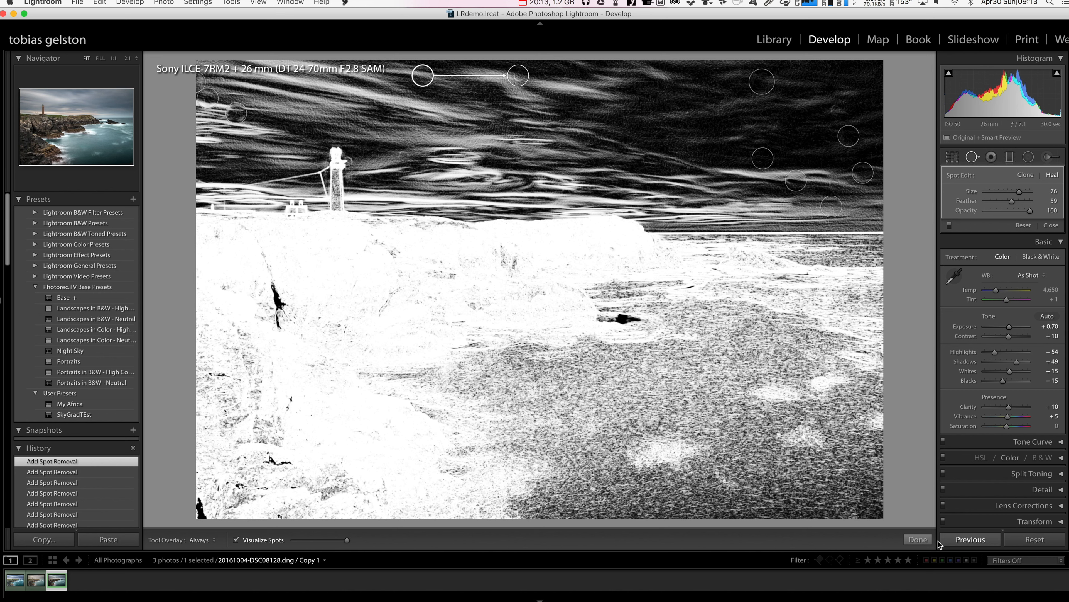
left_click(918, 539)
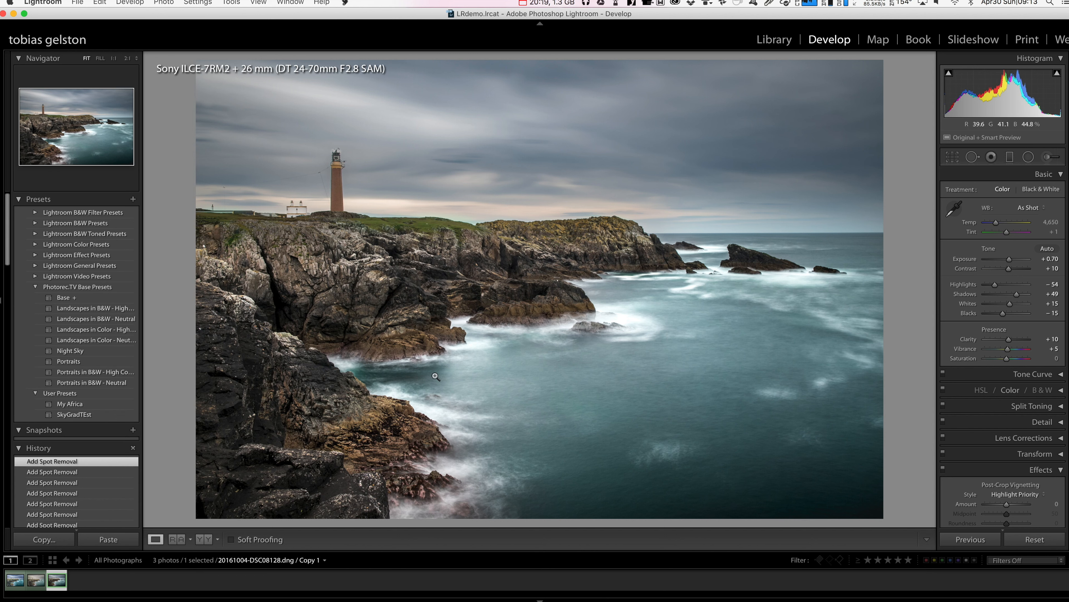
- Move the source of the top-centre sky heal spot to just right of the spot and finish spot removal
left_click(973, 157)
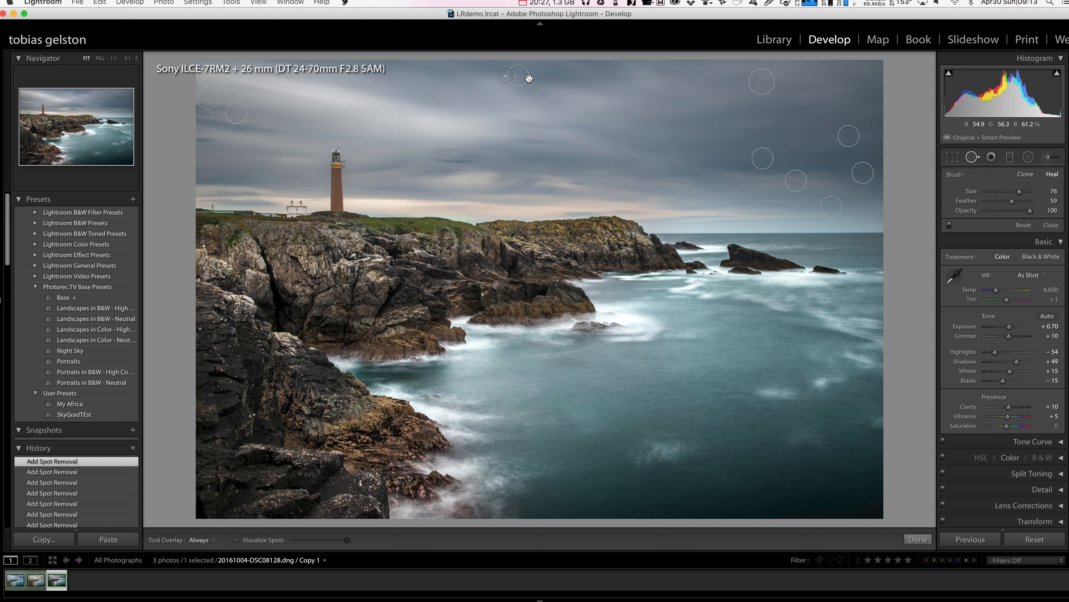
left_click(528, 78)
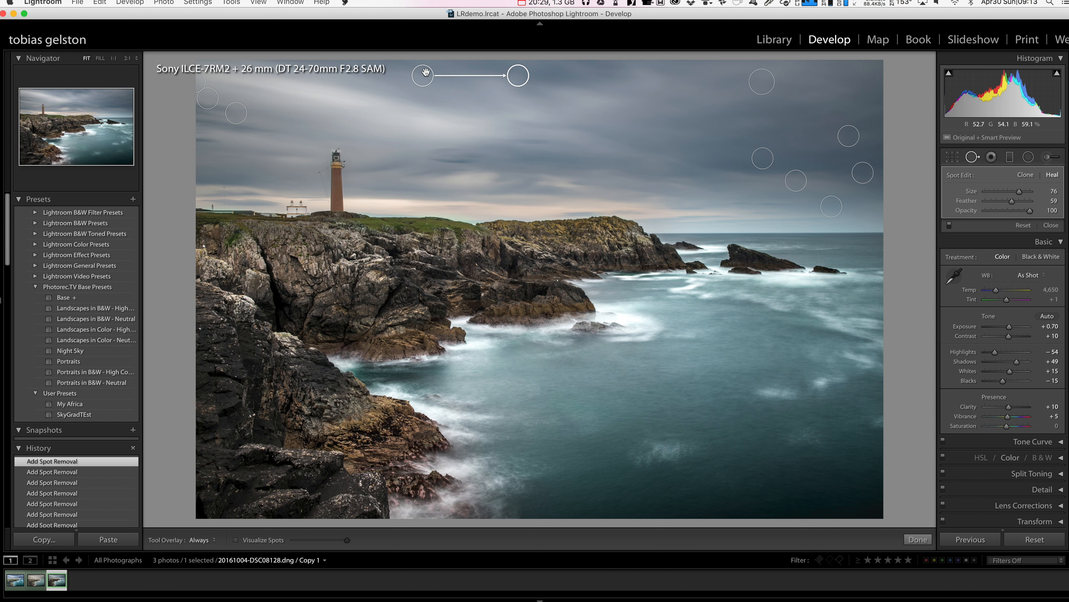
left_click_drag(426, 72, 549, 82)
left_click(917, 539)
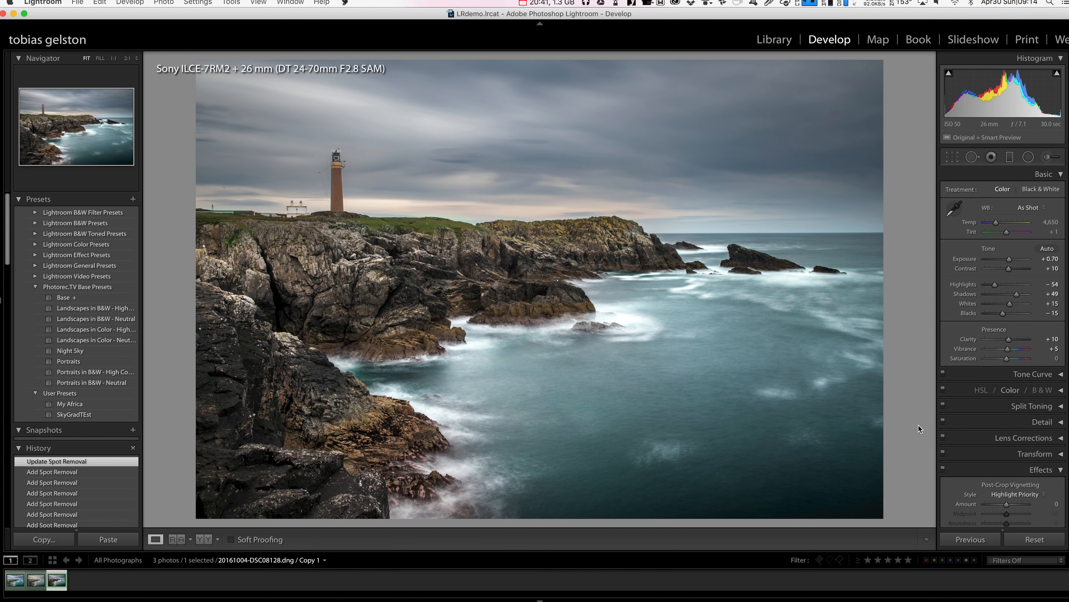
- Reduce the Heal brush to size 14 and heal the long wire running from the lighthouse gallery across the sky to the left
left_click(329, 169)
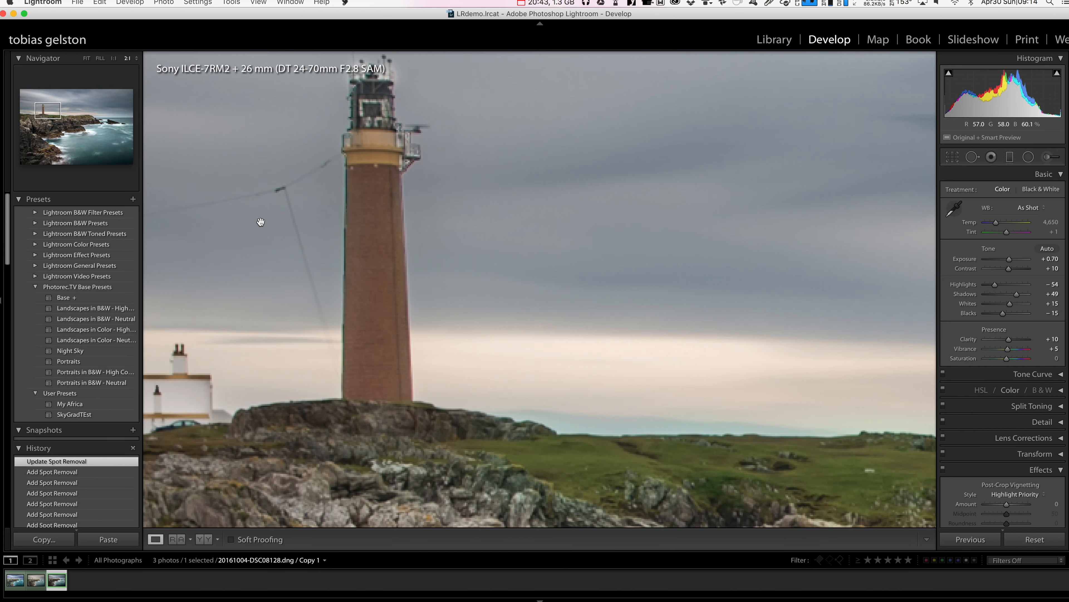
left_click(506, 227)
left_click(333, 198)
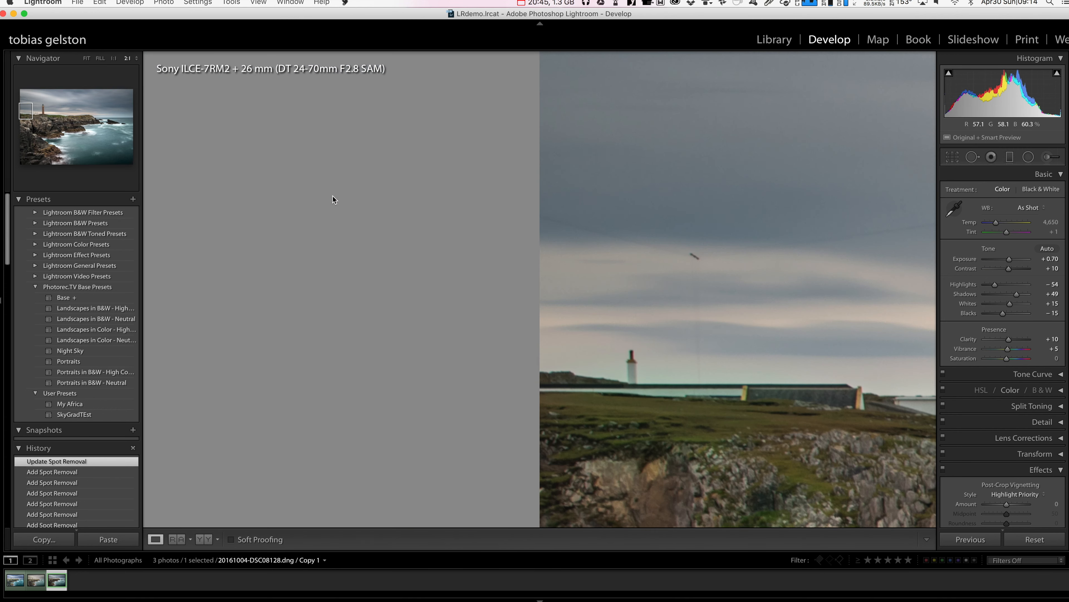
key("z")
key("z")
left_click(38, 111)
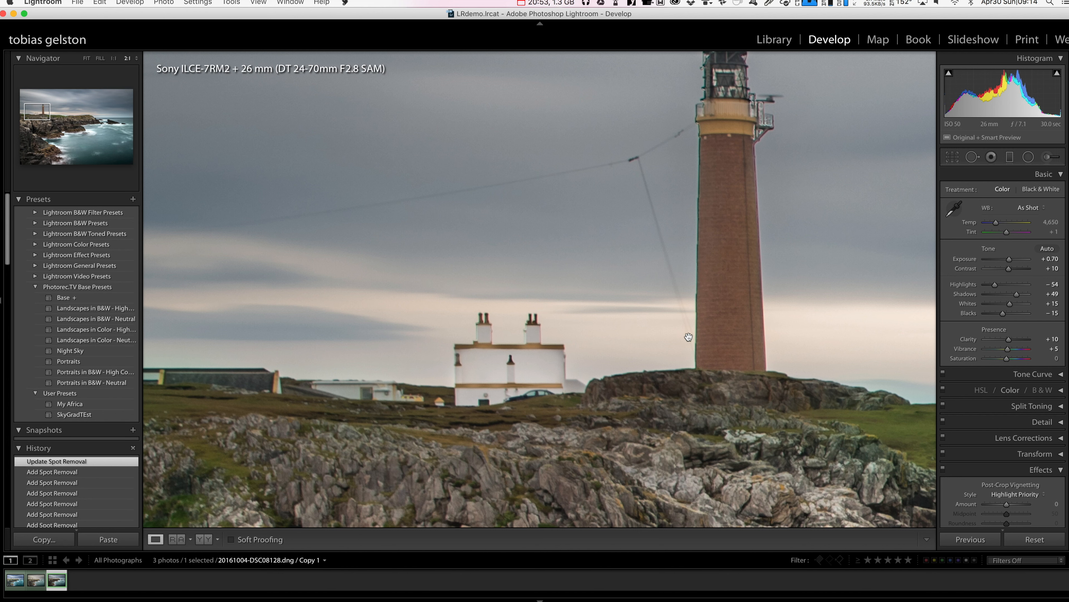
left_click(972, 157)
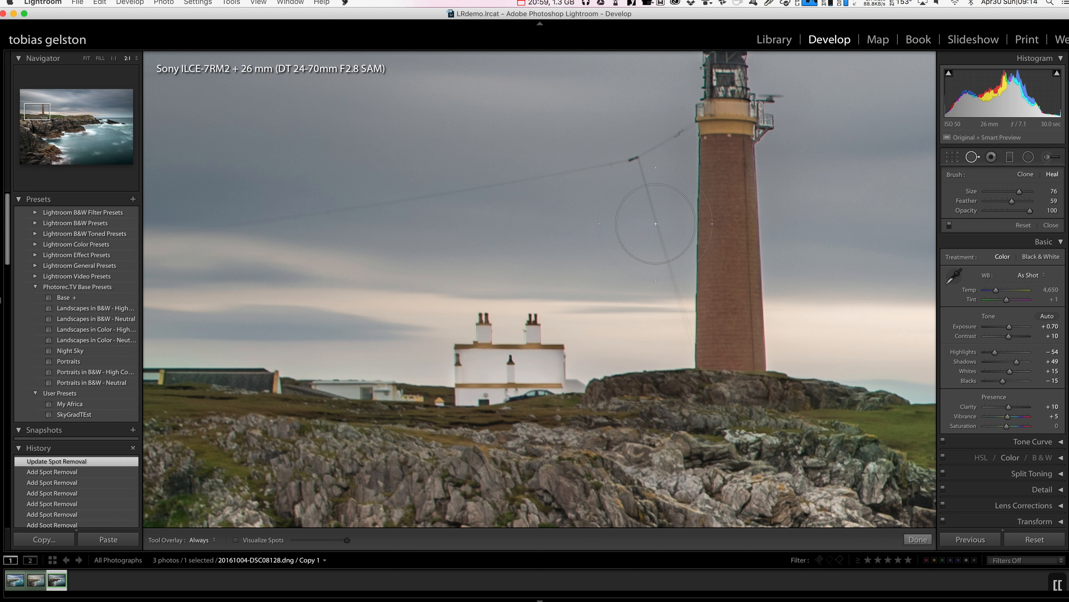
key("bracketleft")
key("bracketleft")
key("bracketleft")
key("bracketleft")
key("bracketleft")
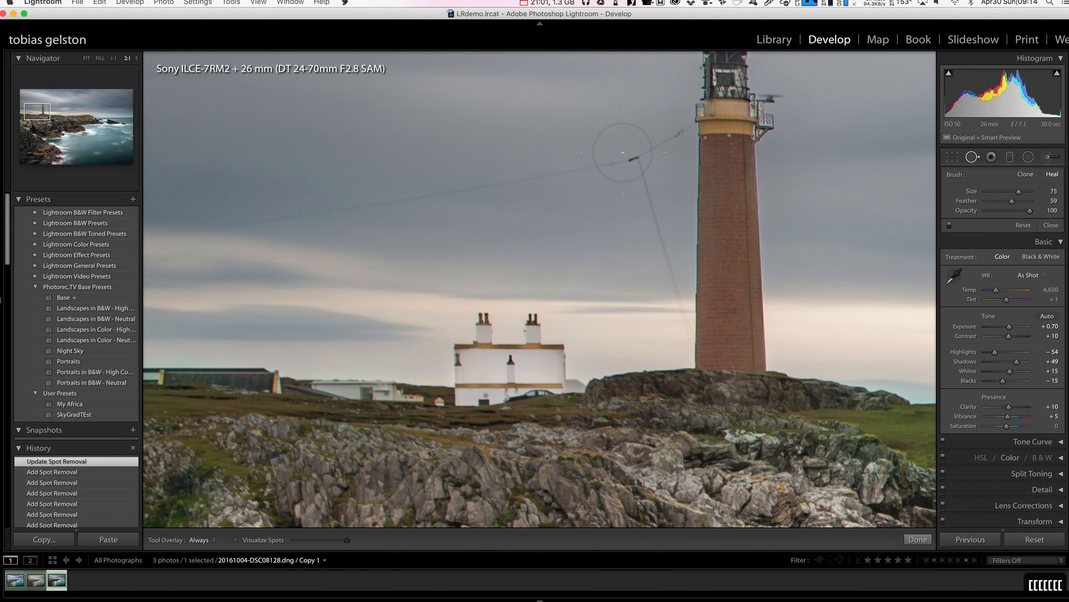
key("bracketleft")
key("bracketleft")
key("bracketleft")
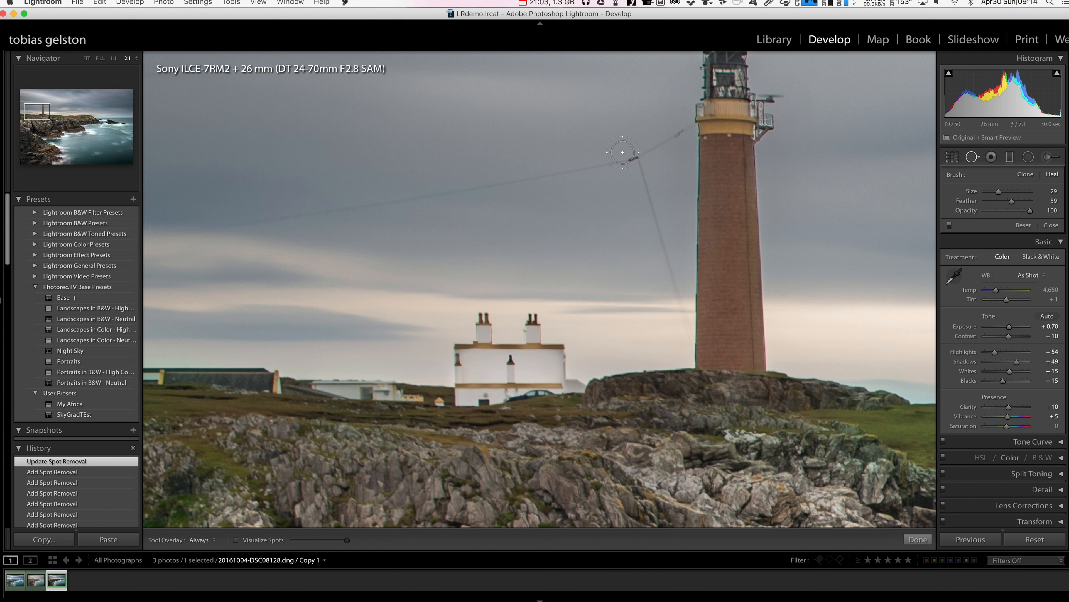
key("bracketleft")
key("bracketleft")
key("bracketleft")
mouse_move(691, 125)
left_mouse_down()
mouse_move(636, 156)
mouse_move(558, 174)
mouse_move(141, 243)
left_mouse_up()
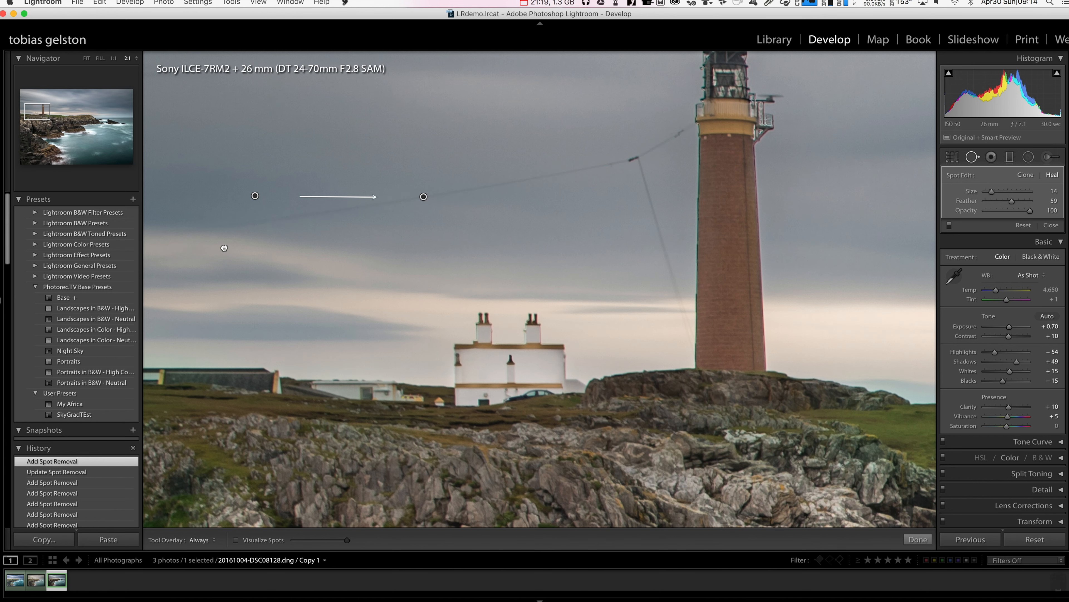
- Heal the diagonal wire at the sky's left edge and the vertical wire hanging down to the buildings, and finish spot removal
left_click_drag(224, 247, 390, 247)
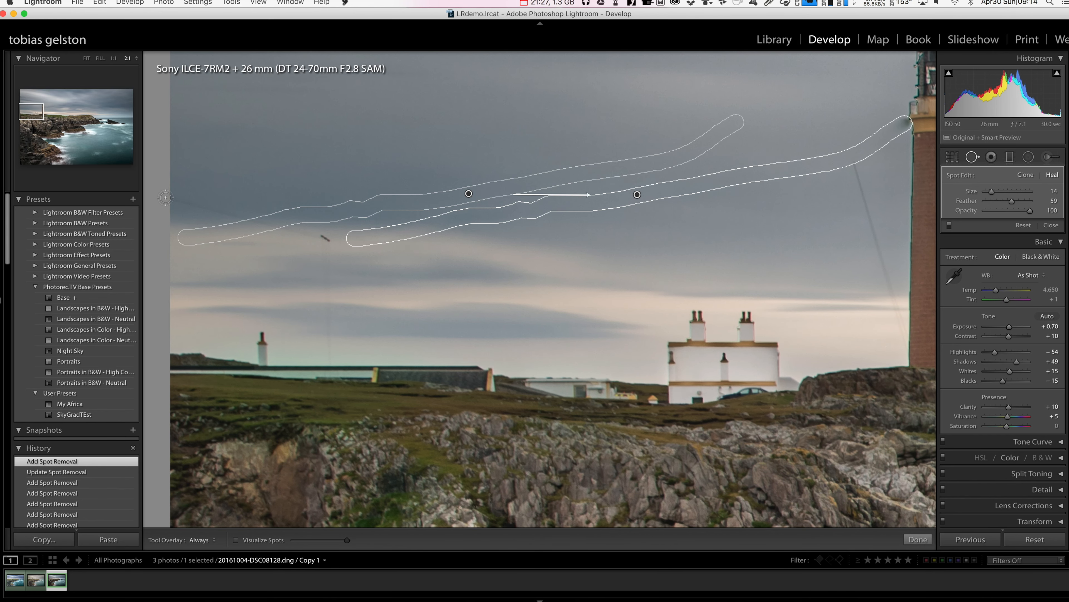
mouse_move(166, 198)
left_mouse_down()
mouse_move(328, 241)
mouse_move(388, 240)
left_mouse_up()
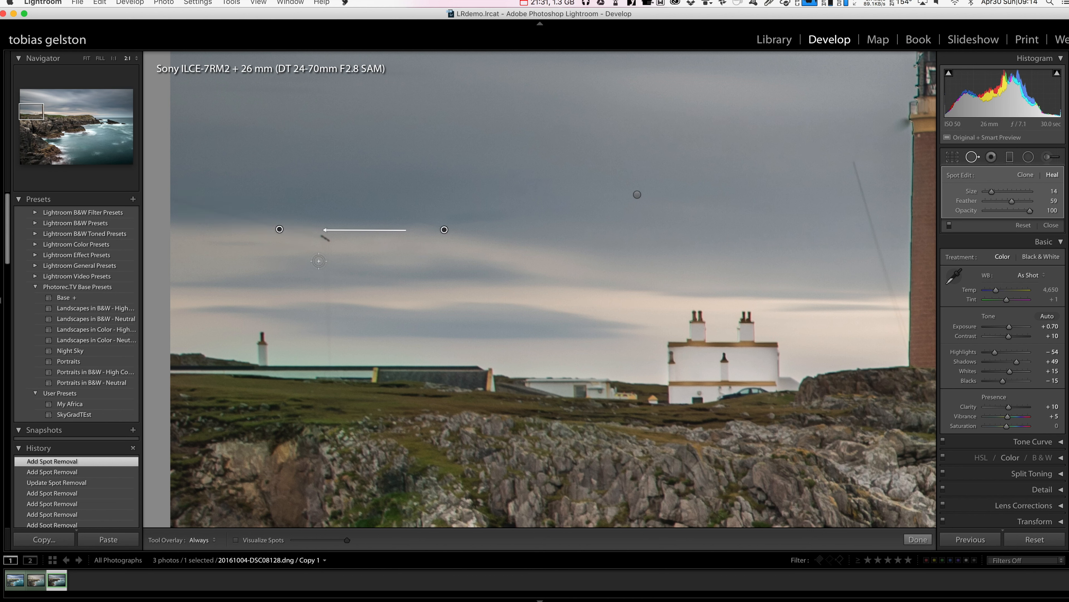
left_click(330, 362)
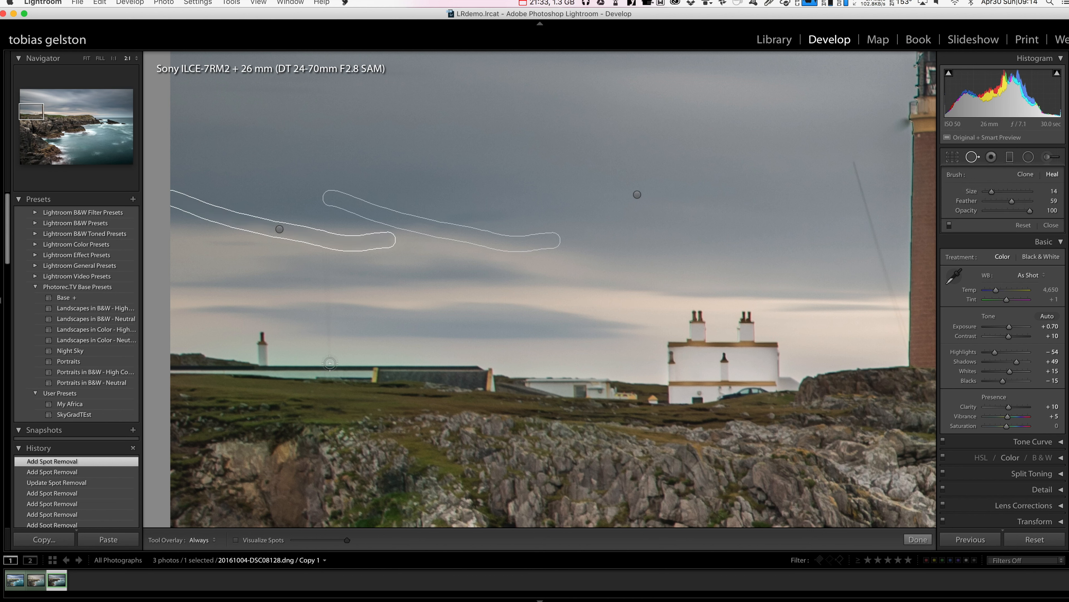
left_click_drag(330, 363, 328, 213)
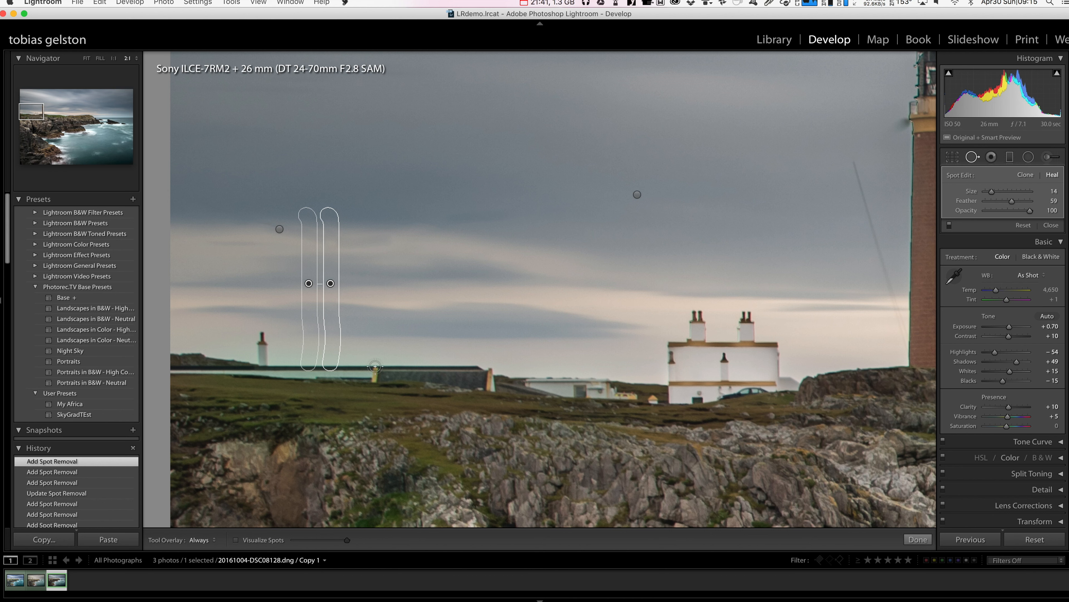
key("q")
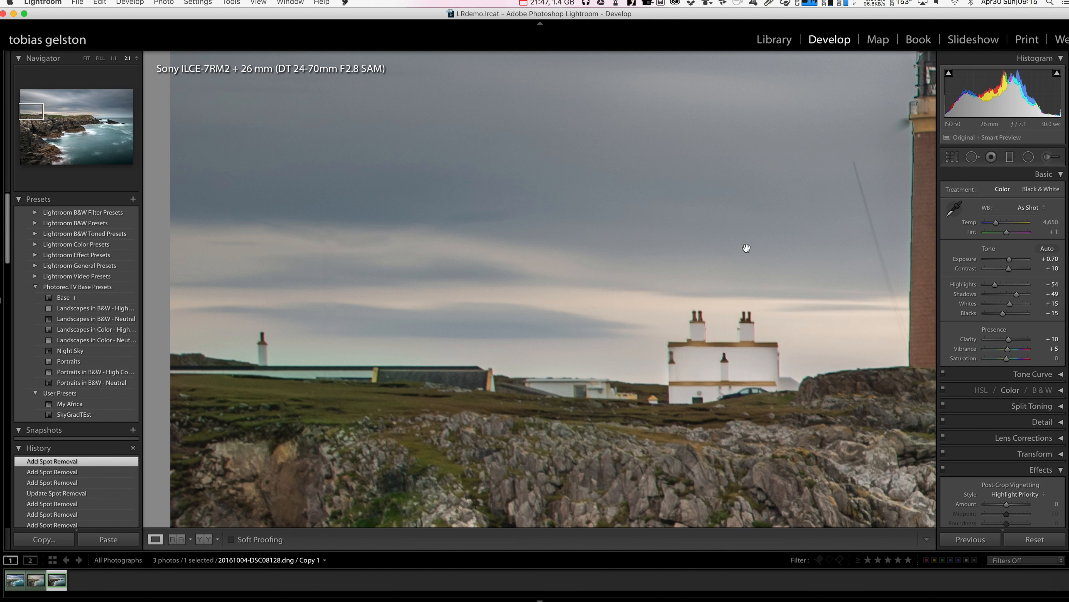
- Heal the slanted wire left of the lighthouse tower at size 14 and switch that stroke to Clone mode
key("space")
left_click(423, 178)
left_click(345, 186)
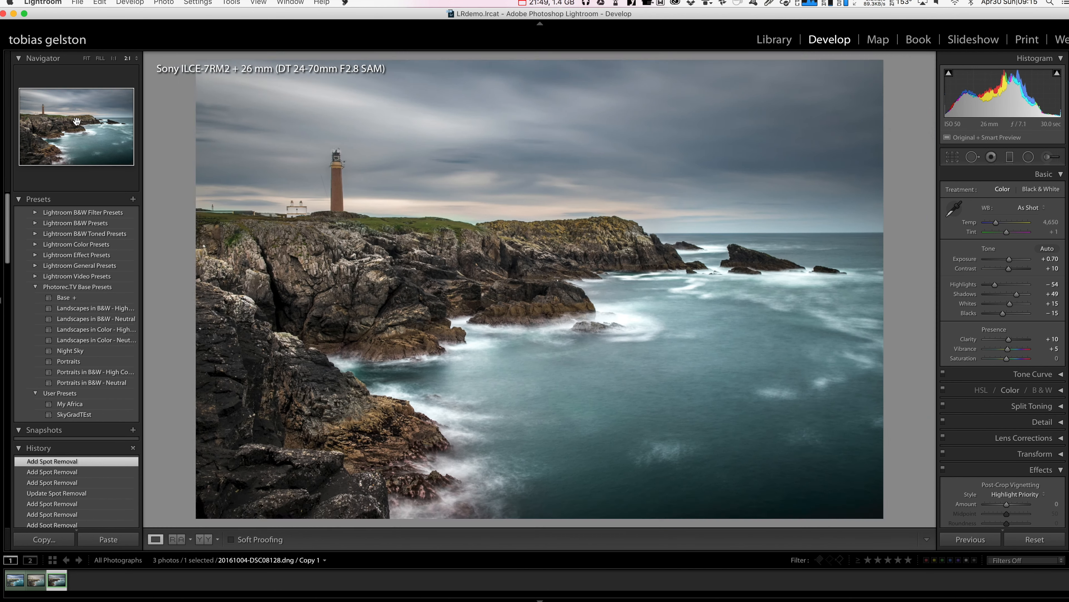
left_click(41, 108)
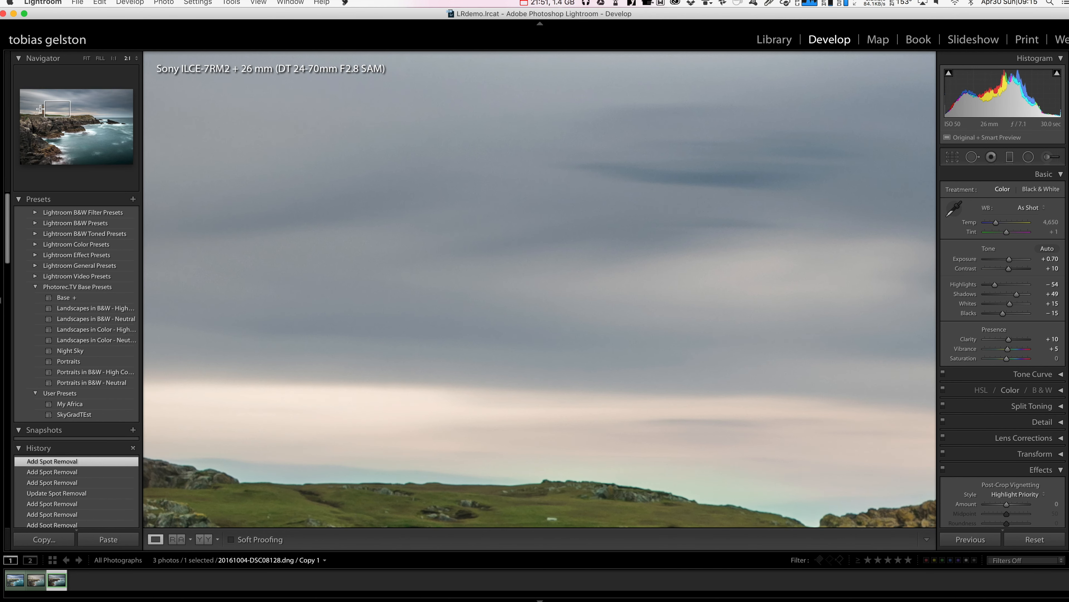
left_click(41, 109)
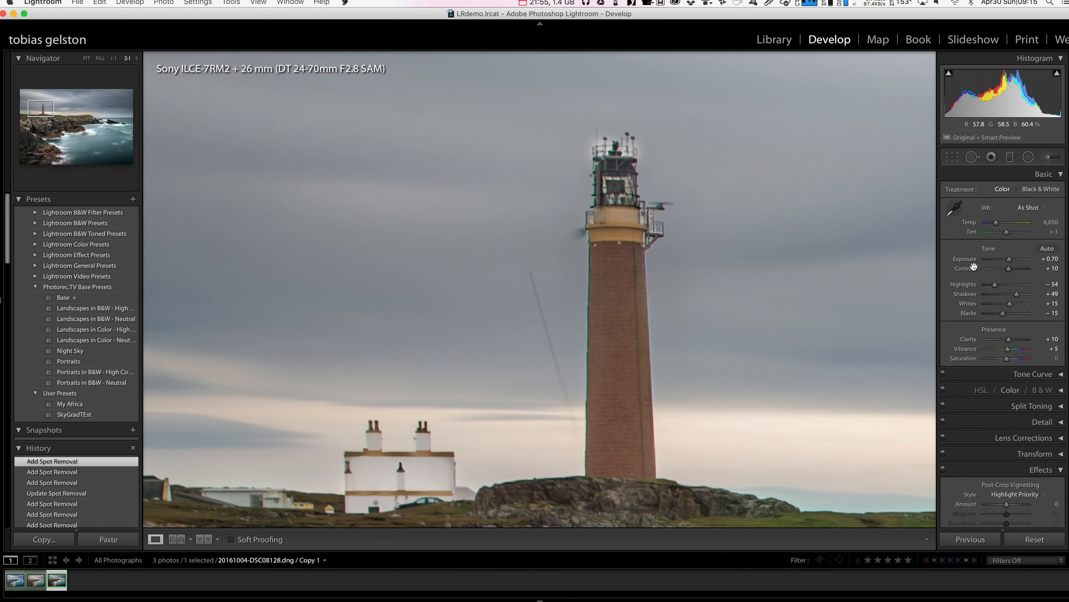
key("q")
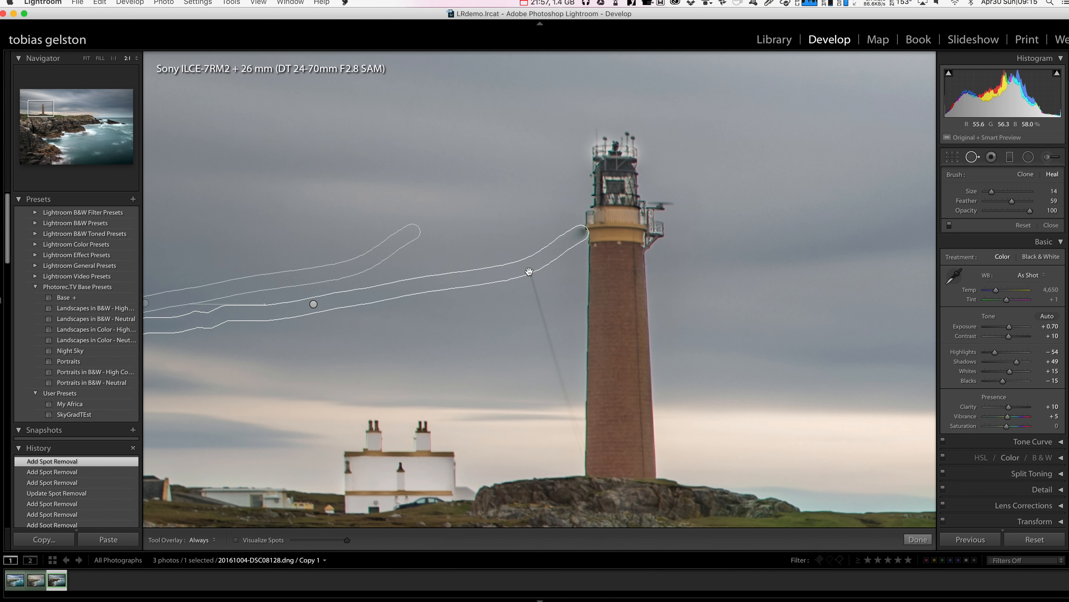
left_click(531, 277)
left_click_drag(532, 277, 576, 443)
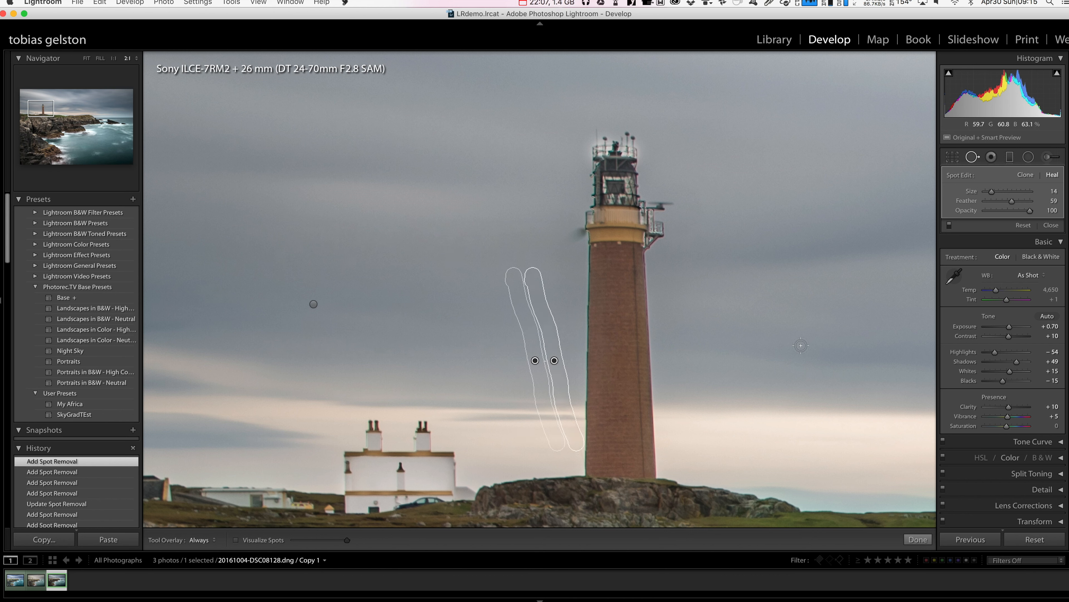
left_click(1026, 174)
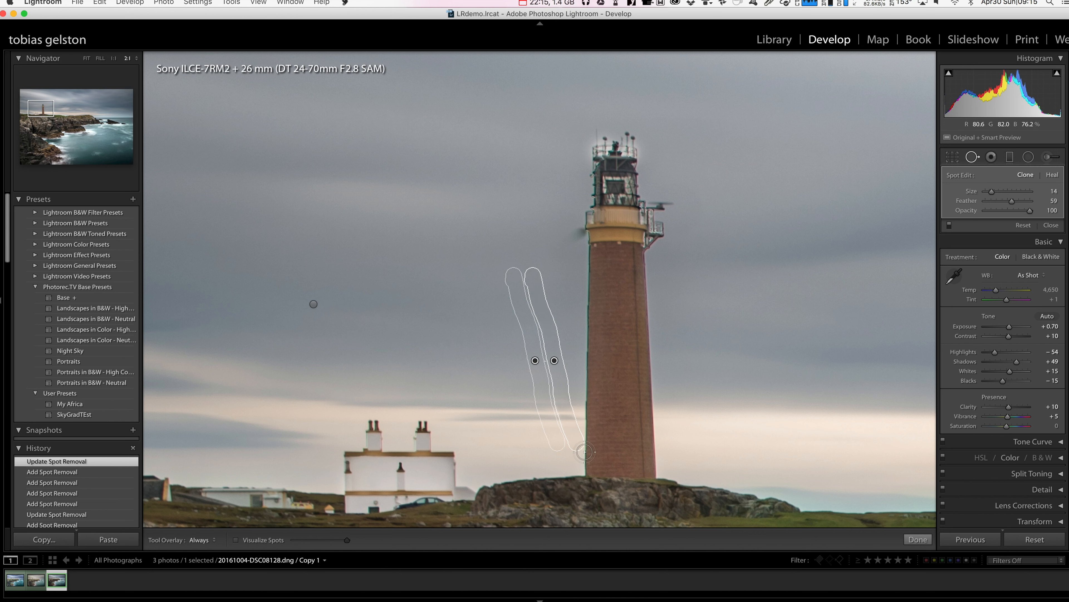
- Try to clone out the wire remnant at the tower's lower left edge at size 20, realigning the source along the edge, and delete that spot
left_click(584, 452)
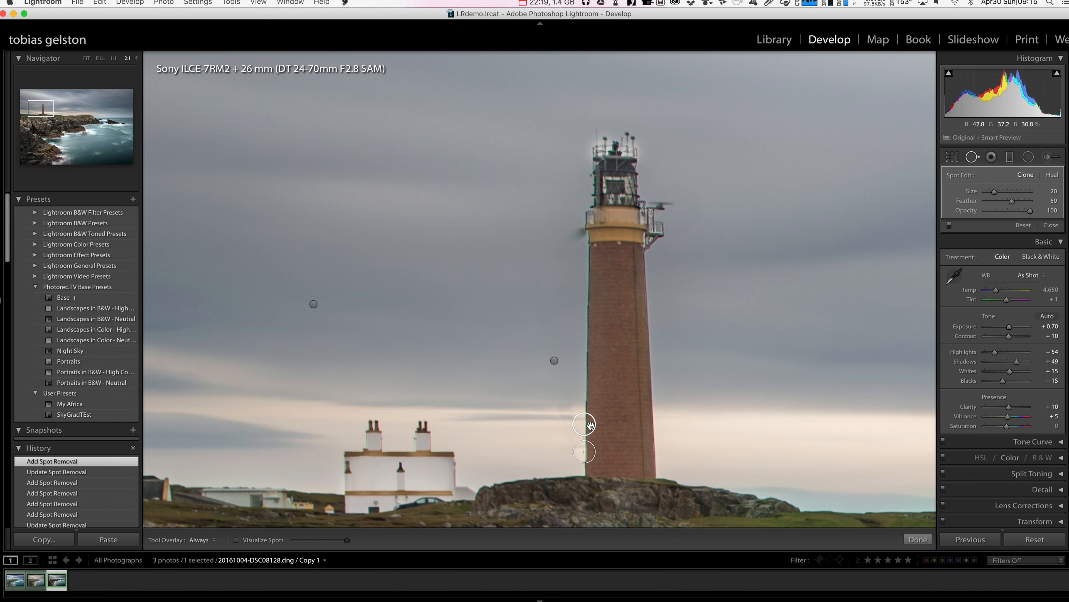
left_click_drag(590, 425, 583, 464)
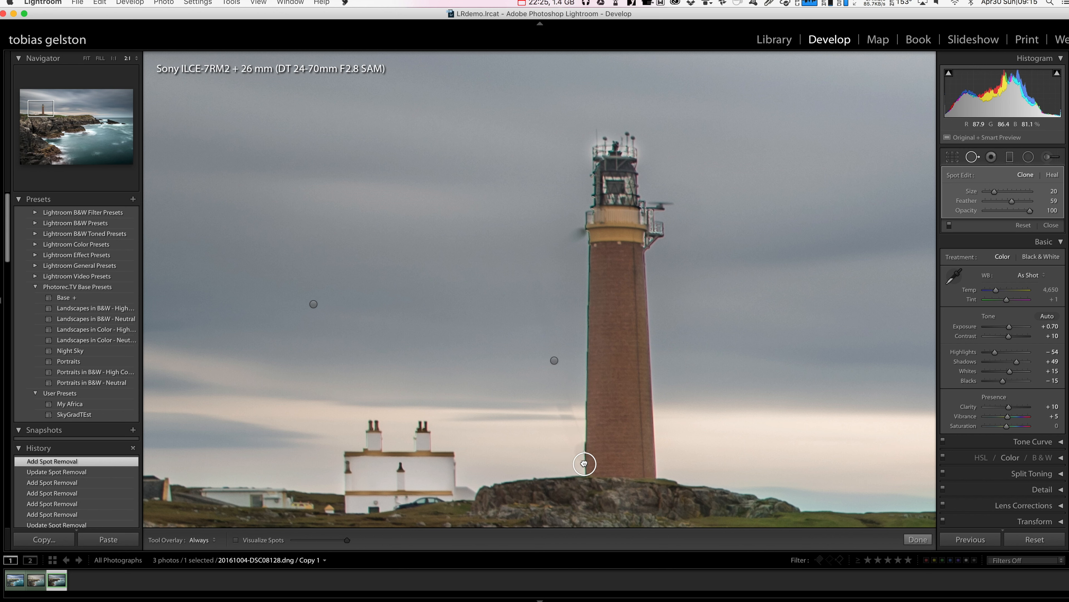
left_click_drag(584, 463, 584, 460)
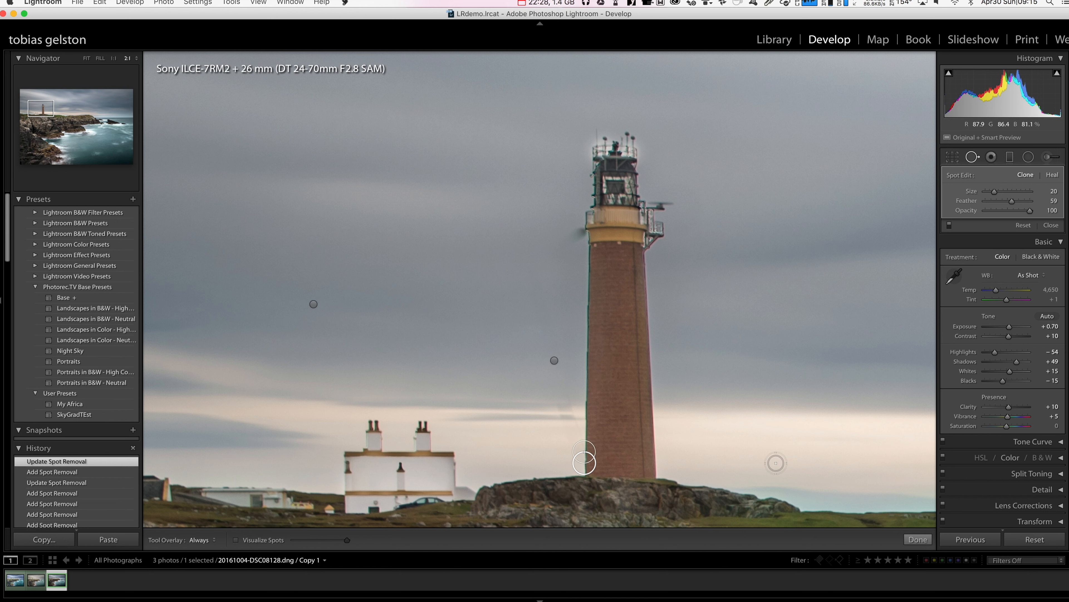
left_click(918, 539)
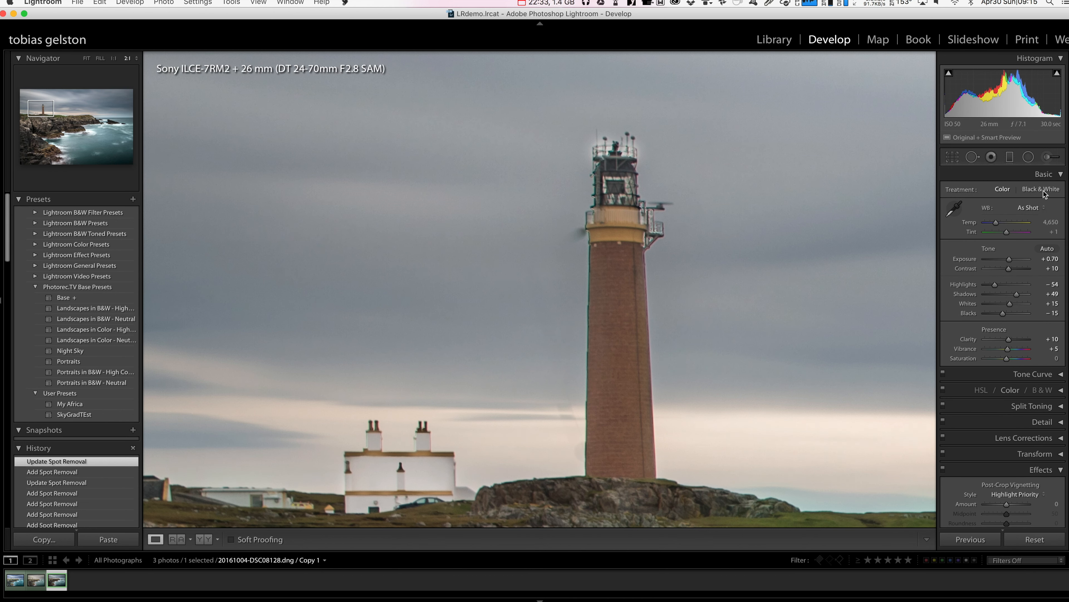
left_click(973, 158)
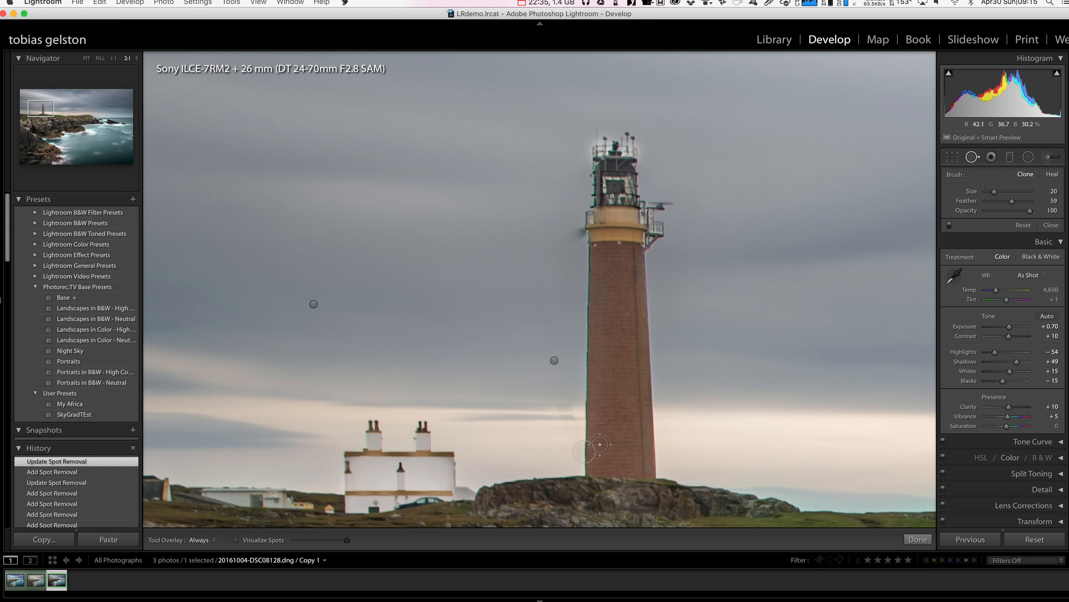
left_click(581, 451)
key("Delete")
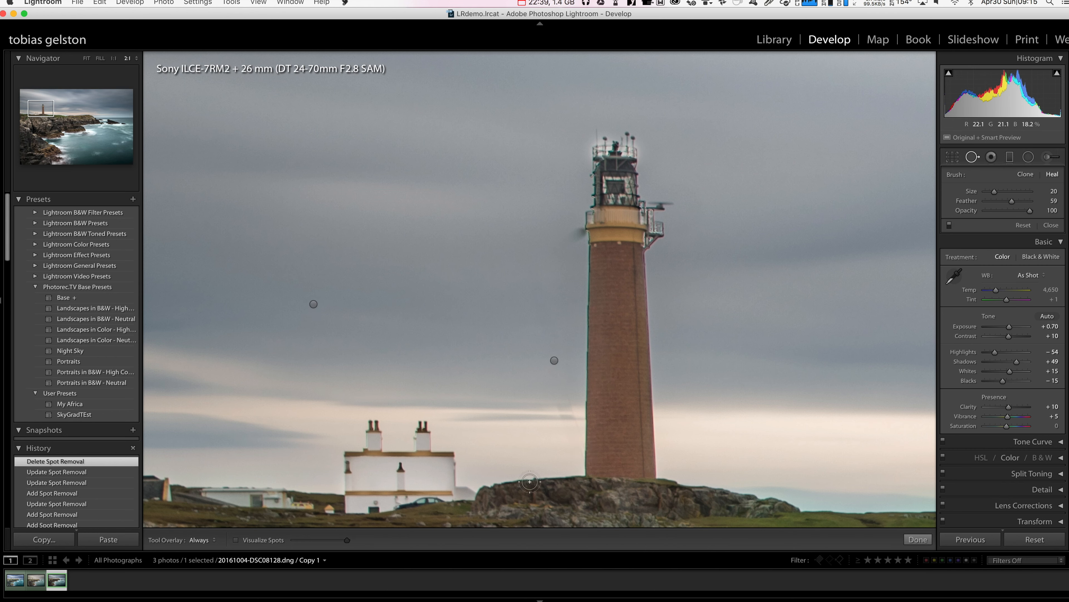
- Heal the wire remnant at the tower's lower left edge at size 20, sampling the edge just above it, and finish spot removal
left_click(585, 452)
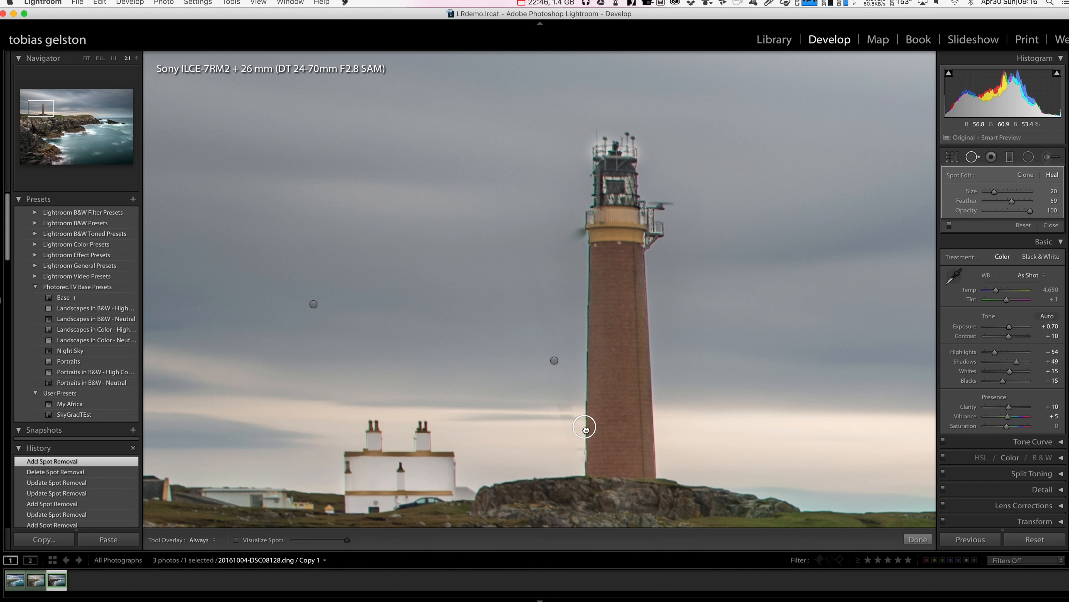
left_click_drag(586, 429, 586, 430)
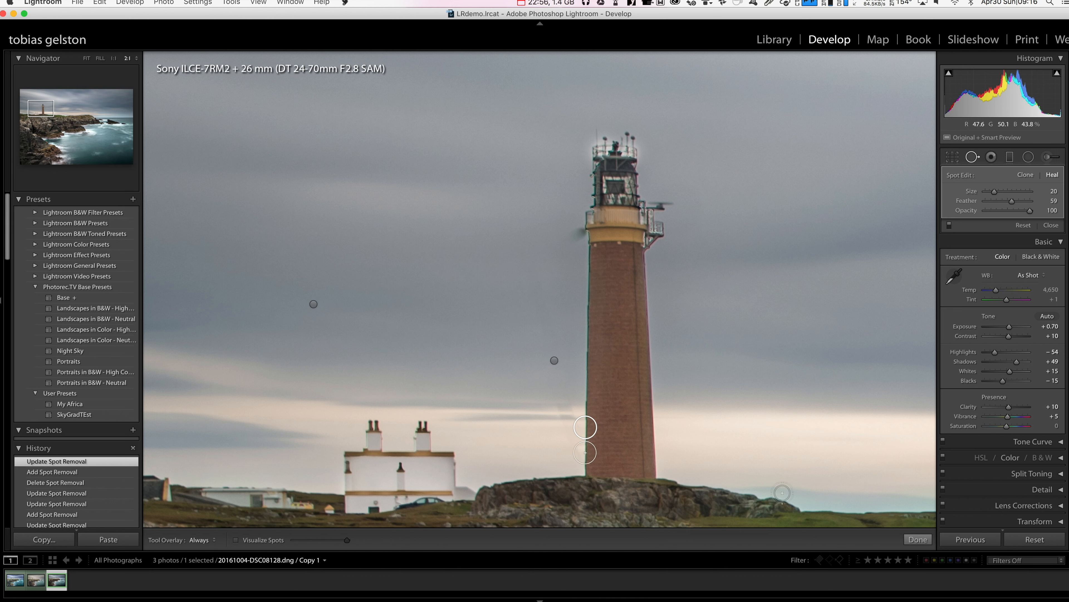
left_click(918, 539)
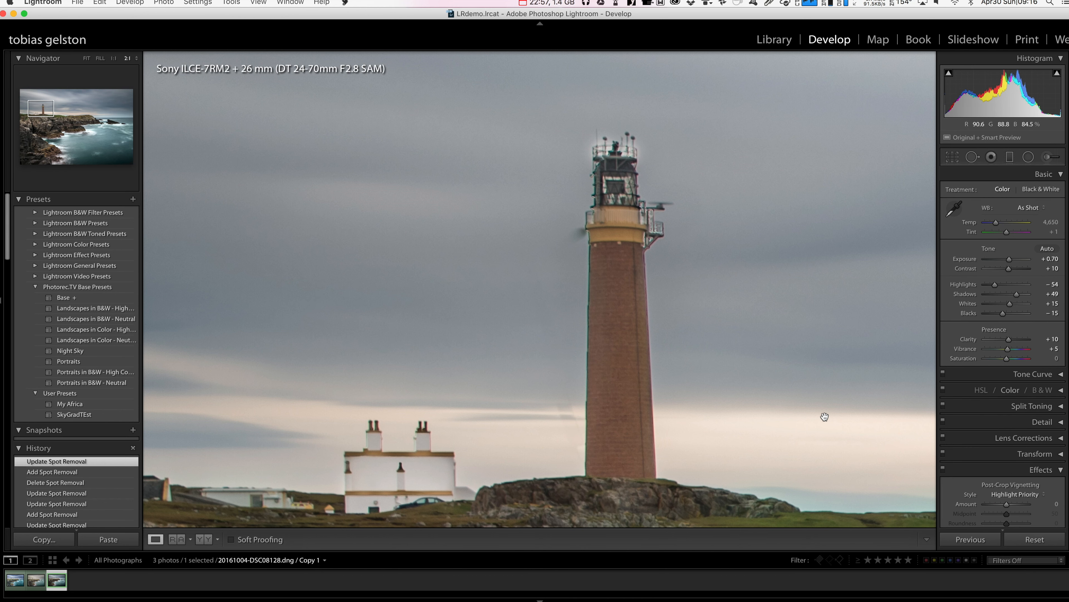
- Reopen Spot Removal at the lighthouse and delete the long heal stroke that ends at the tower's gallery
left_click(565, 405)
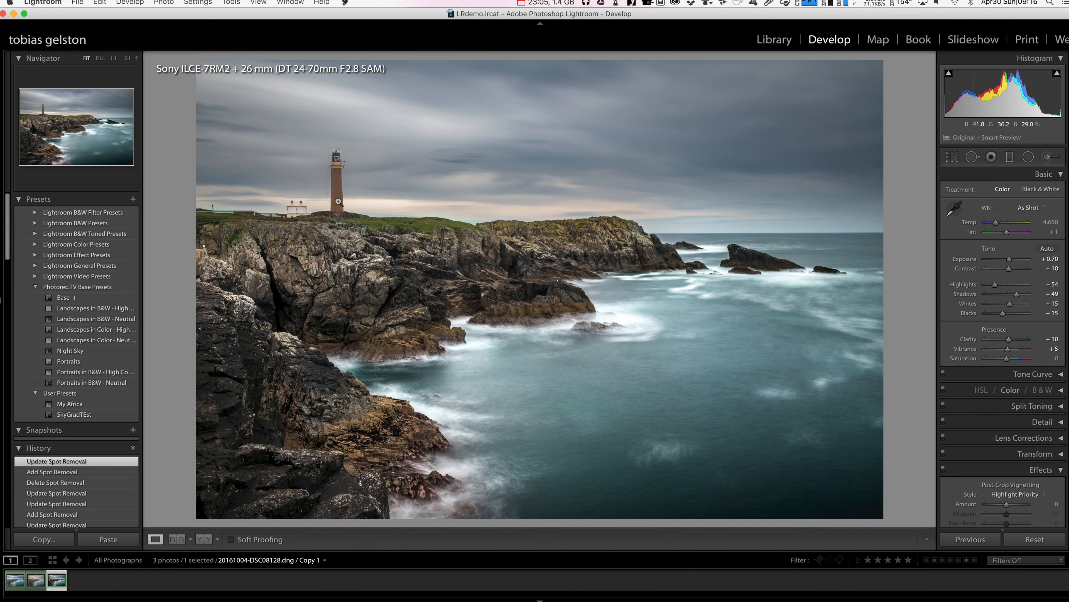
left_click(330, 166)
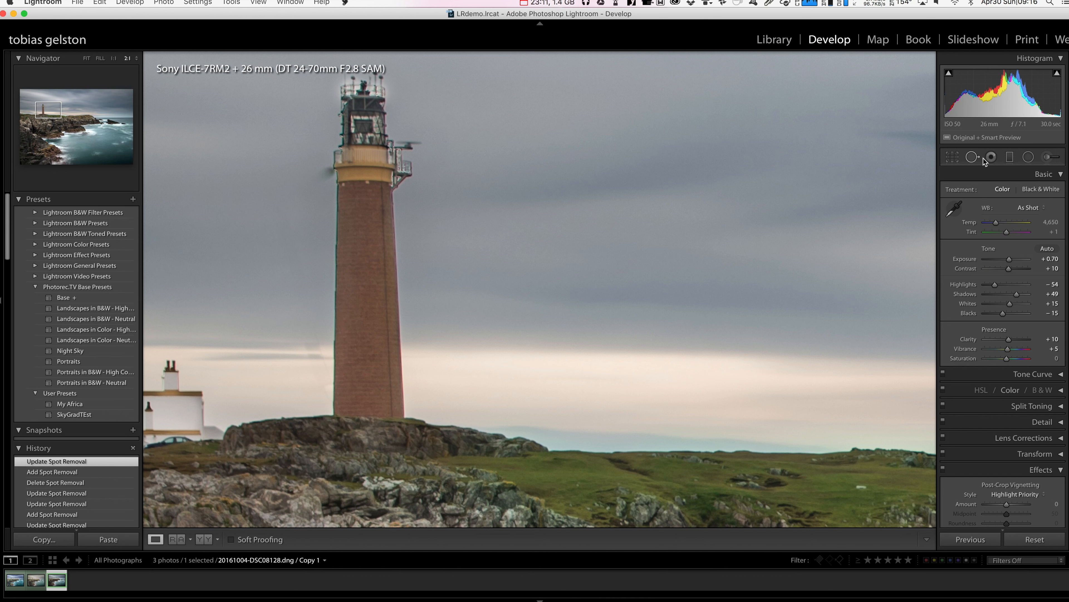
left_click(976, 158)
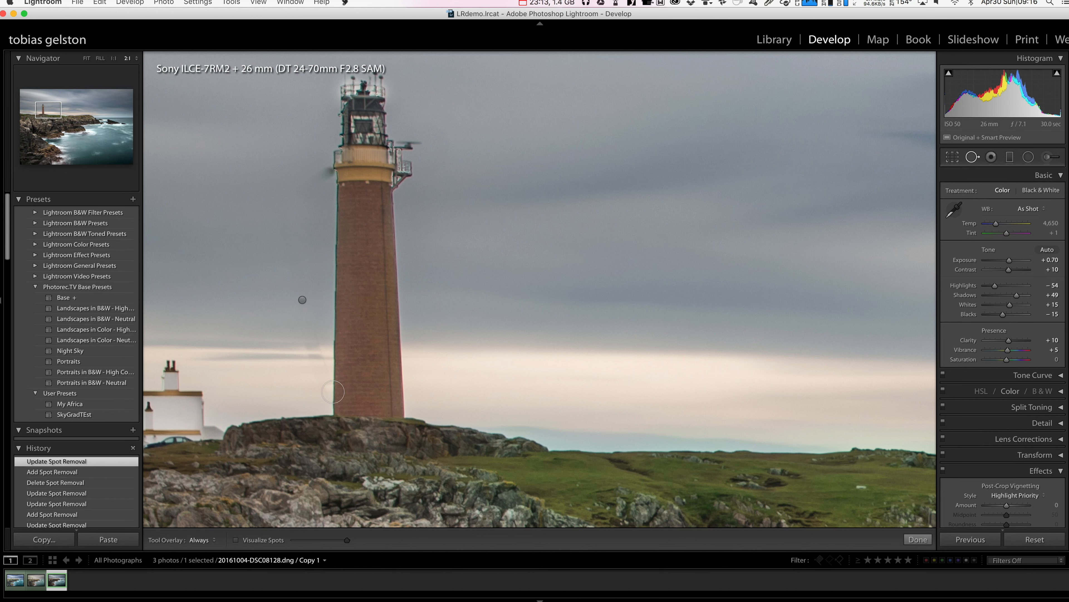
left_click(326, 170)
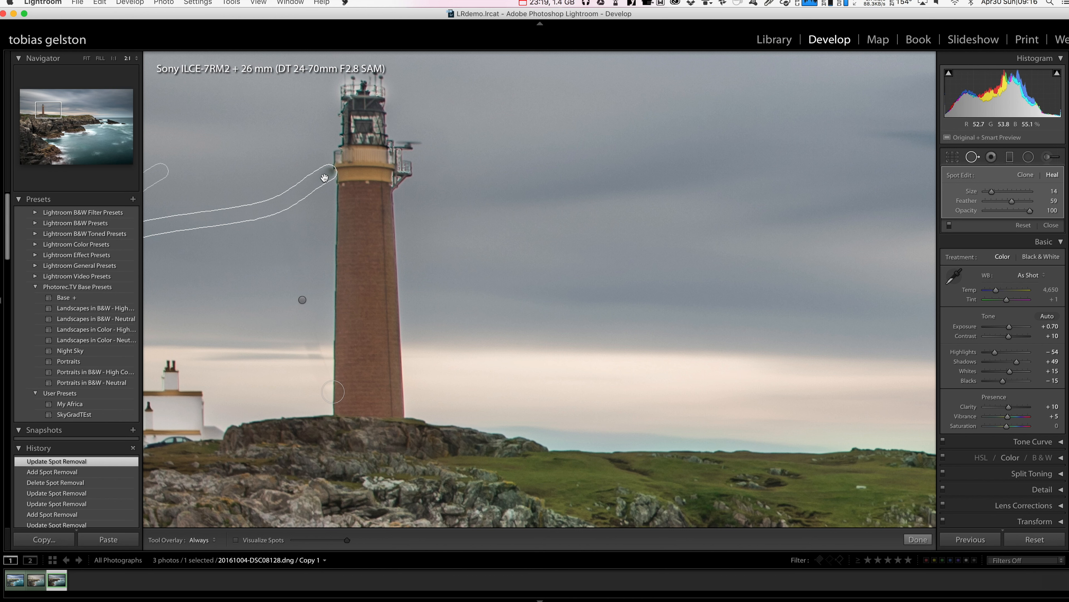
key("BackSpace")
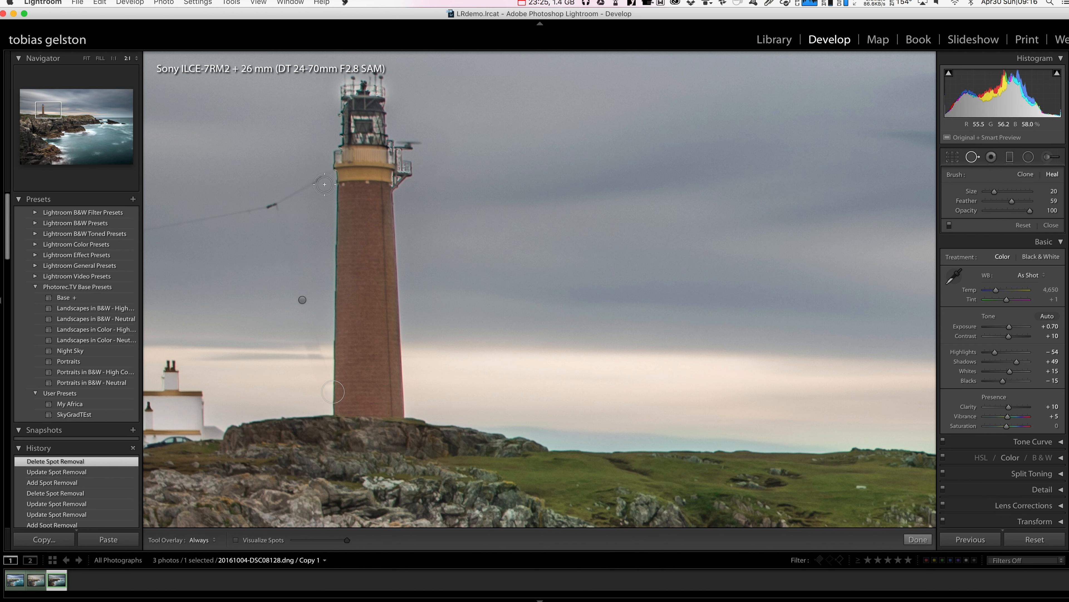
- Heal the wire segment touching the tower just below the gallery at size 7 and feather 17, shifting its sample area away from the tower
key("bracketleft")
key("bracketleft")
key("bracketleft")
key("bracketleft")
key("bracketleft")
key("bracketleft")
key("bracketleft")
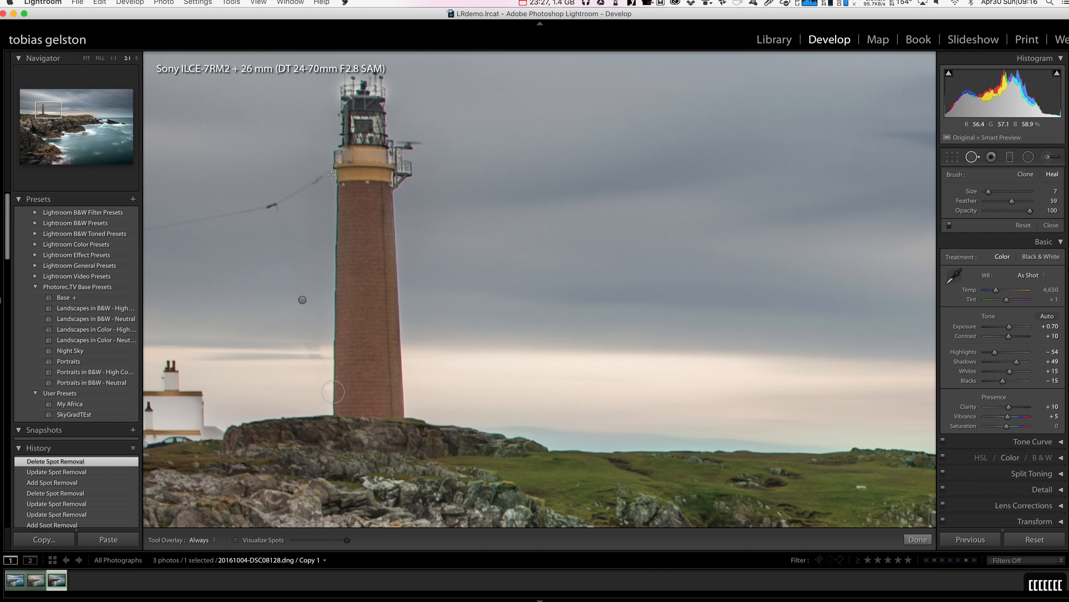
left_click(136, 59)
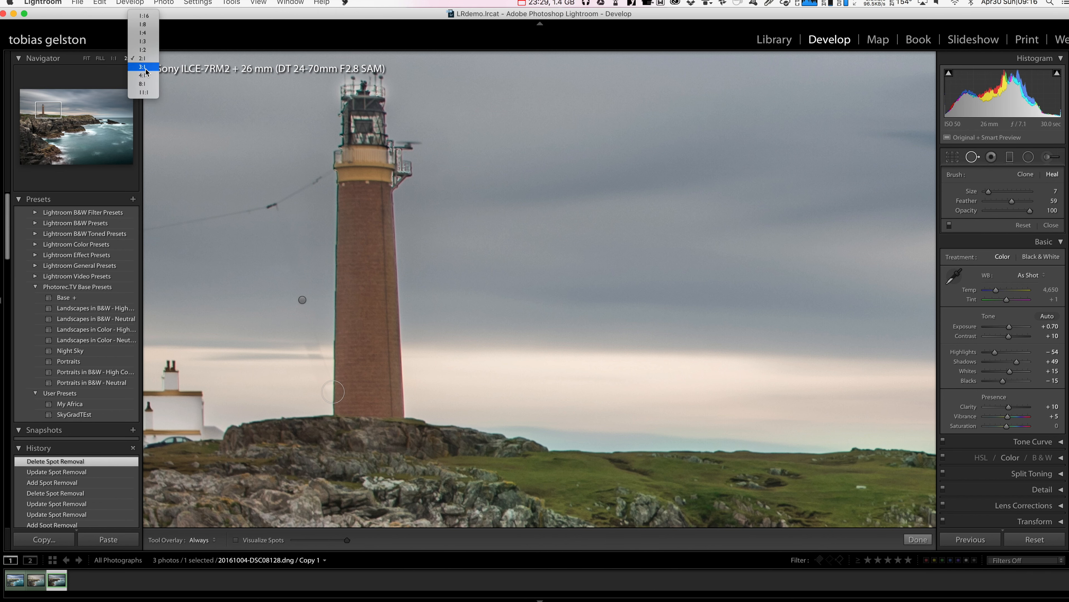
left_click(144, 83)
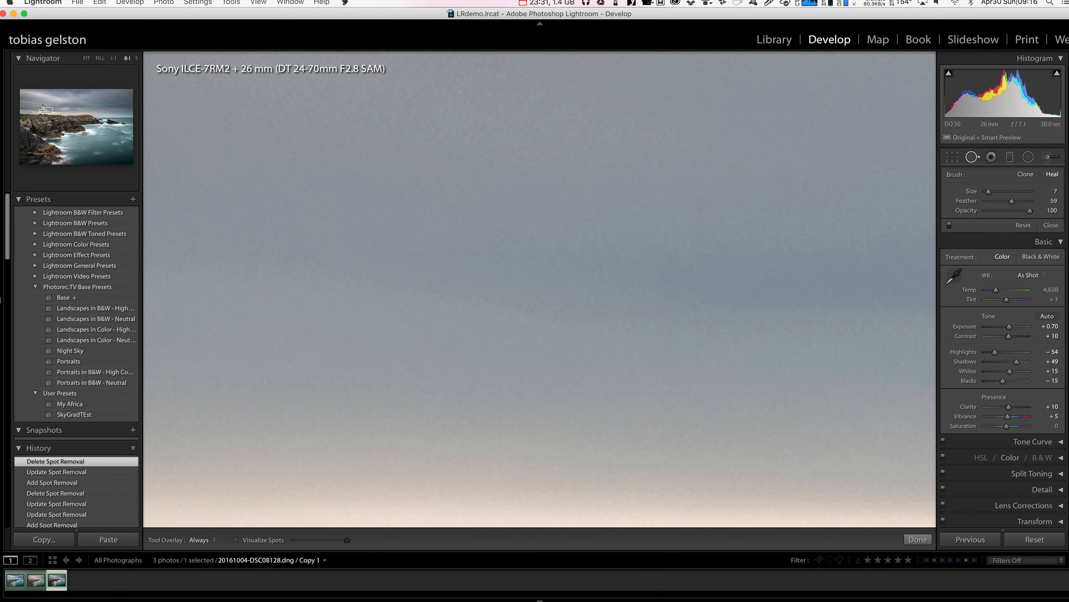
left_click_drag(44, 110, 39, 106)
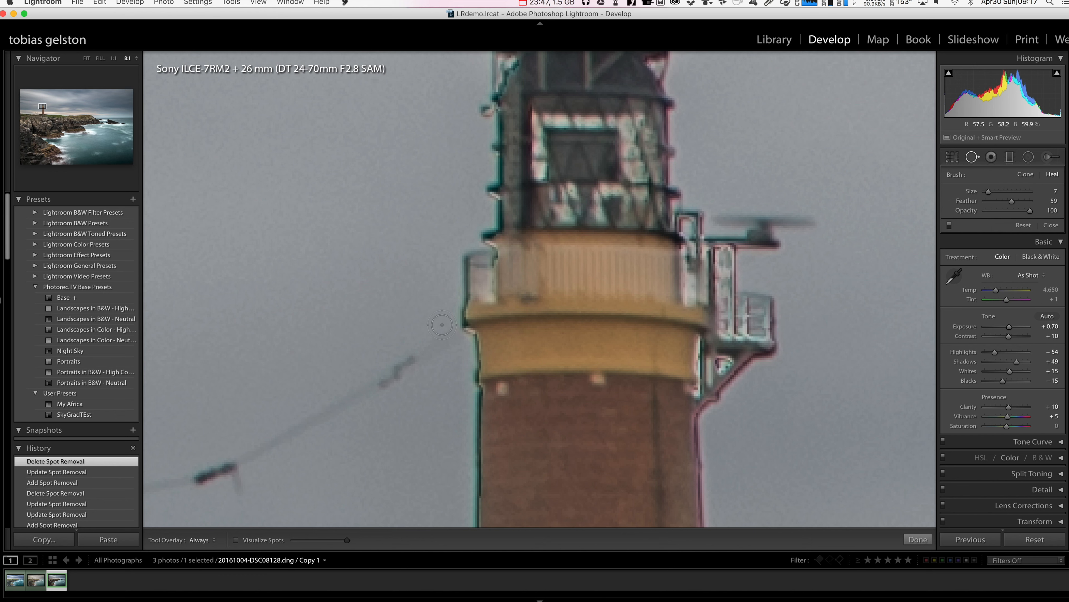
left_click(993, 201)
left_click_drag(450, 337, 351, 394)
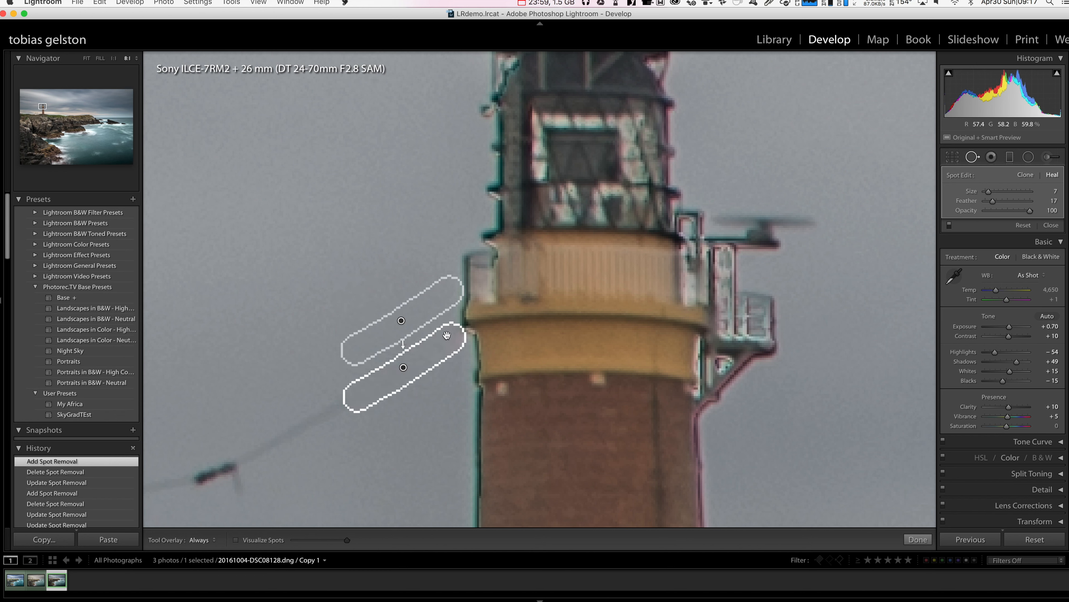
left_click_drag(423, 313, 407, 318)
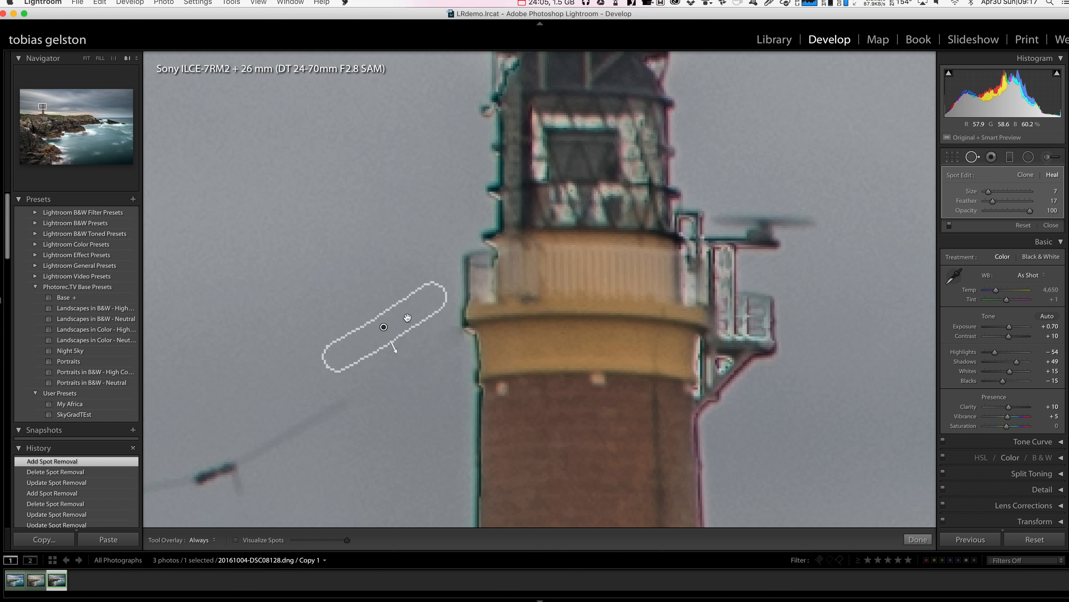
left_click_drag(407, 317, 407, 319)
- Heal the remaining slanted wire and its dark connector in the sky left of the tower at size 7, and finish spot removal
mouse_move(340, 416)
left_mouse_down()
mouse_move(200, 484)
mouse_move(235, 488)
mouse_move(246, 464)
left_mouse_up()
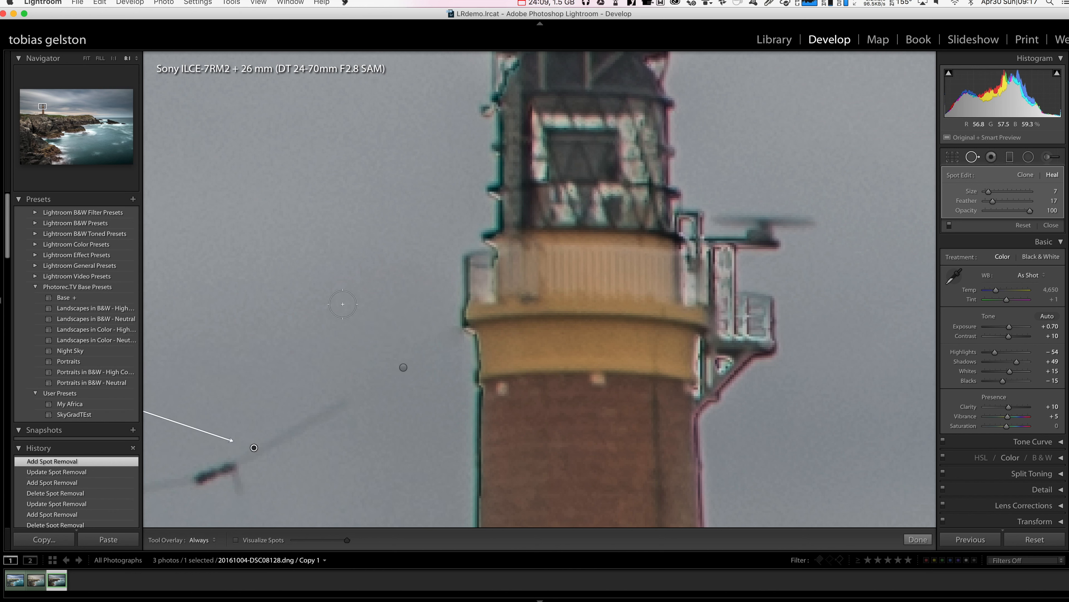
key("z")
left_click(918, 540)
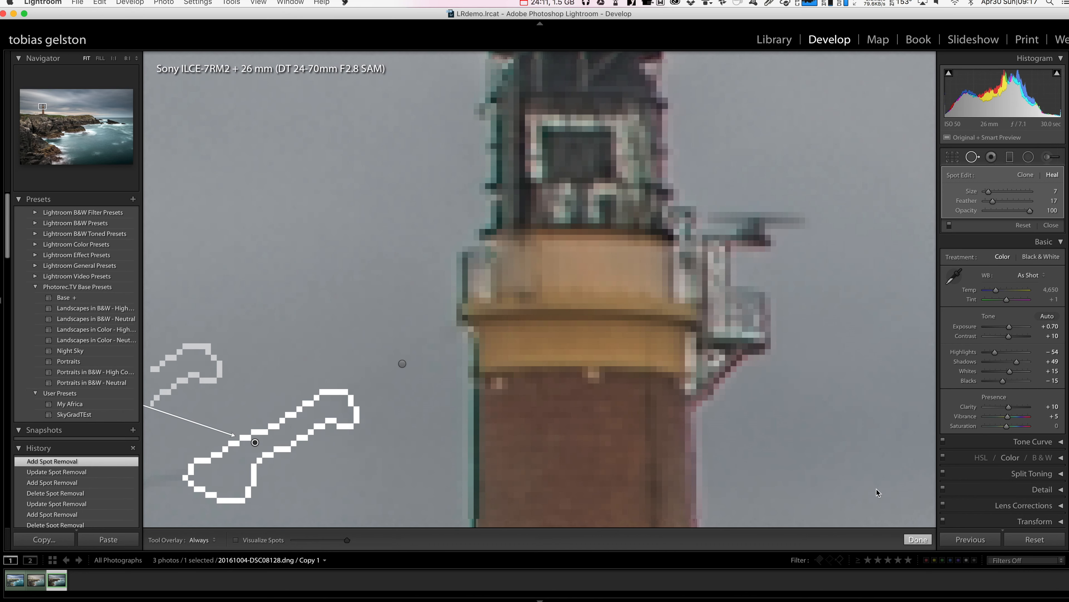
left_click(811, 346)
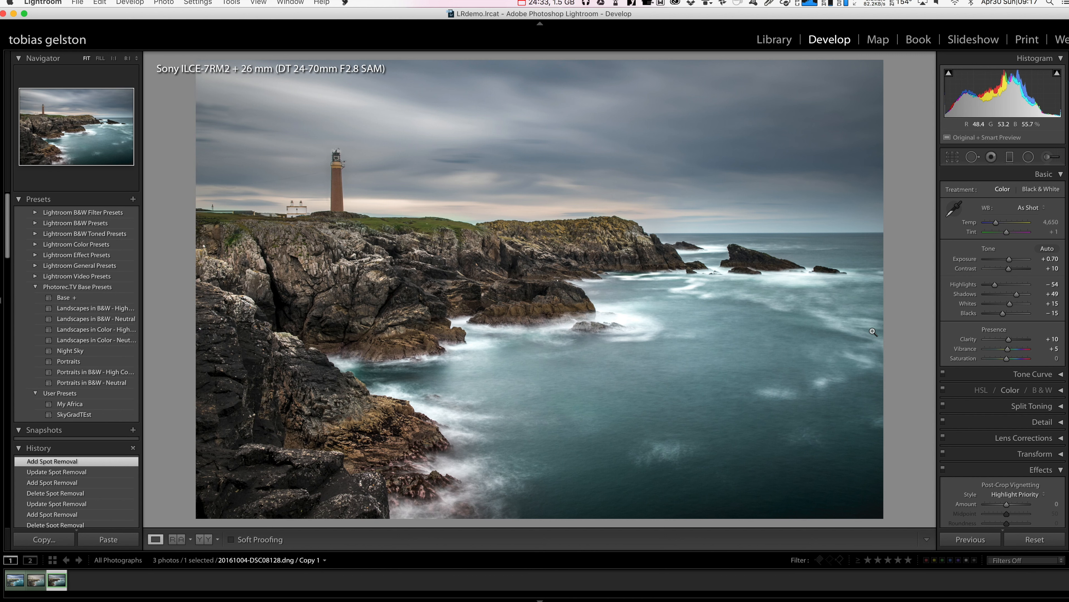
left_click(526, 2)
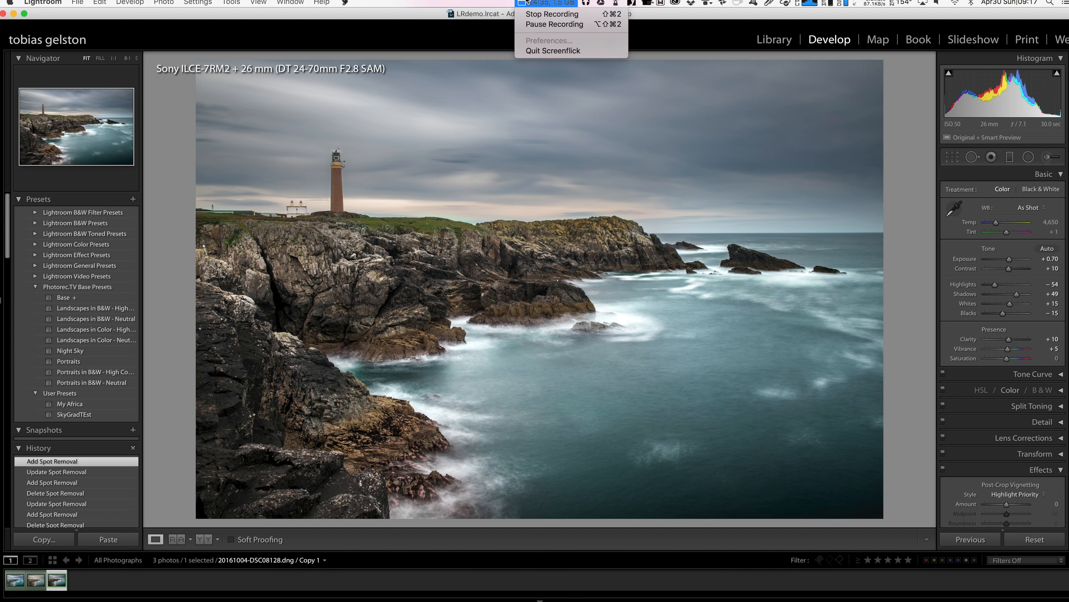